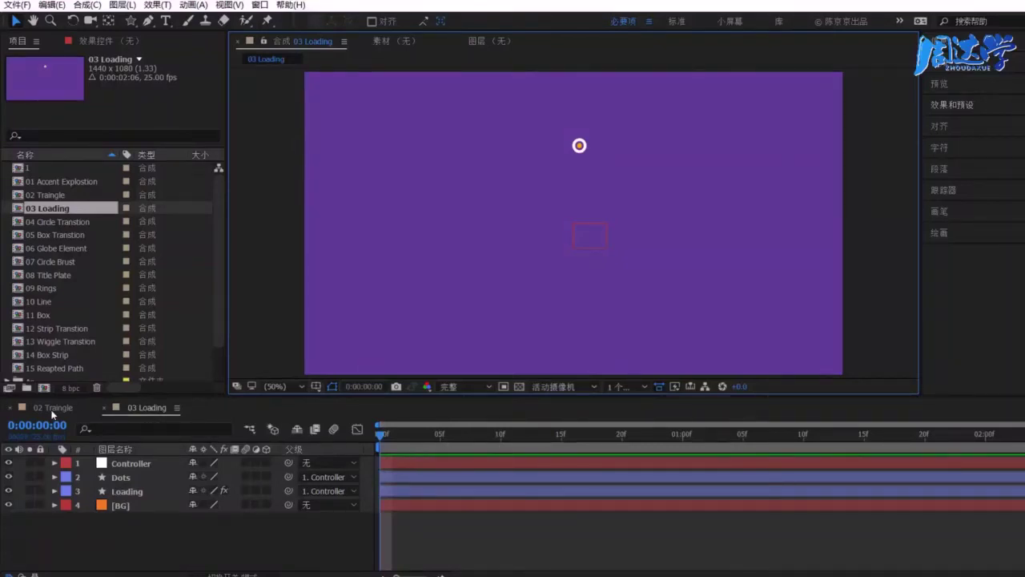
Close the 02 Traingle timeline, preview 03 Loading, and scrub back to the shattering frame near 1:05
click(10, 407)
click(381, 444)
key(space)
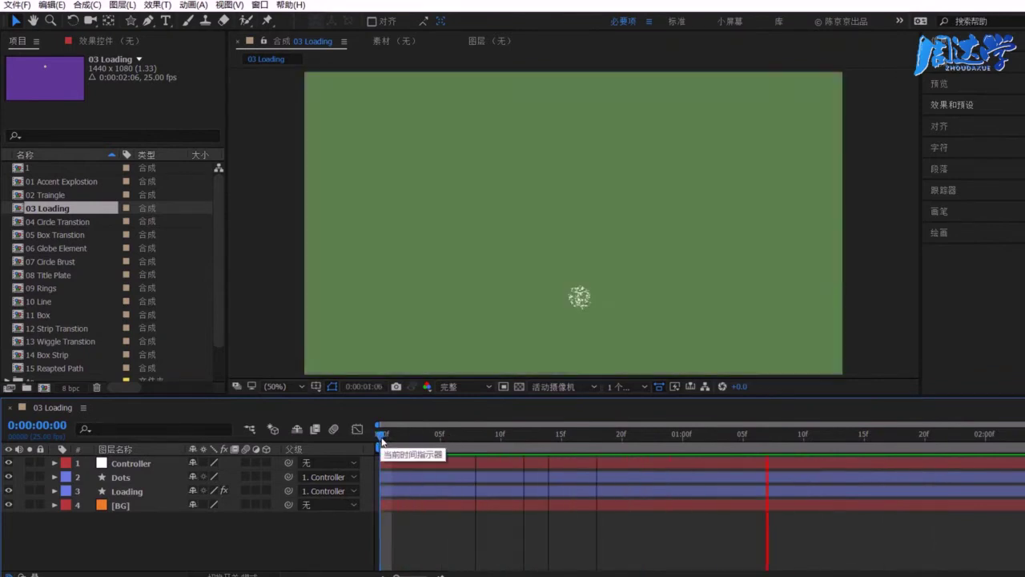
key(space)
drag(588, 433, 777, 465)
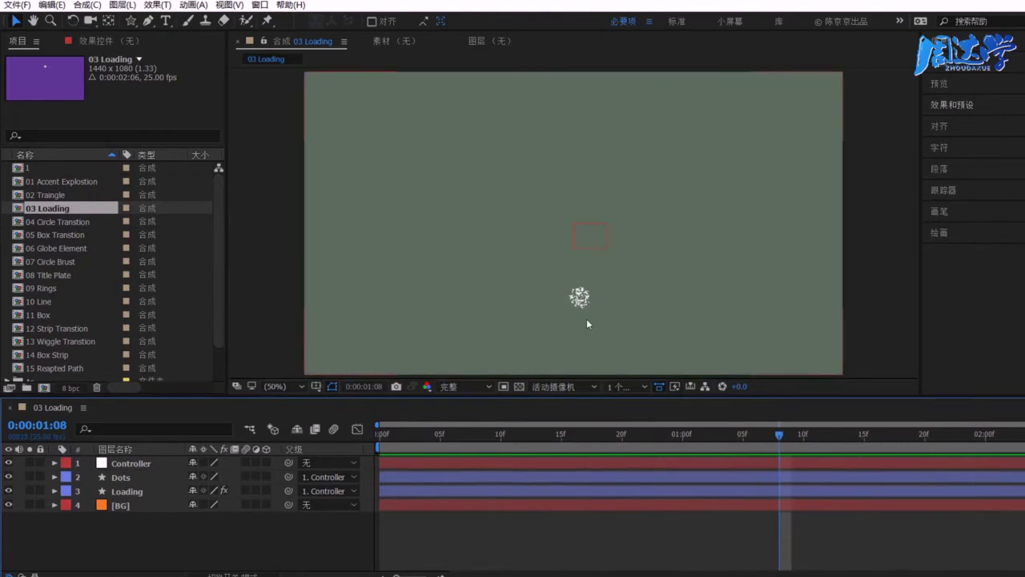
Toggle the viewer between 100% and Fit, then move to frame 13 of the loader
click(278, 387)
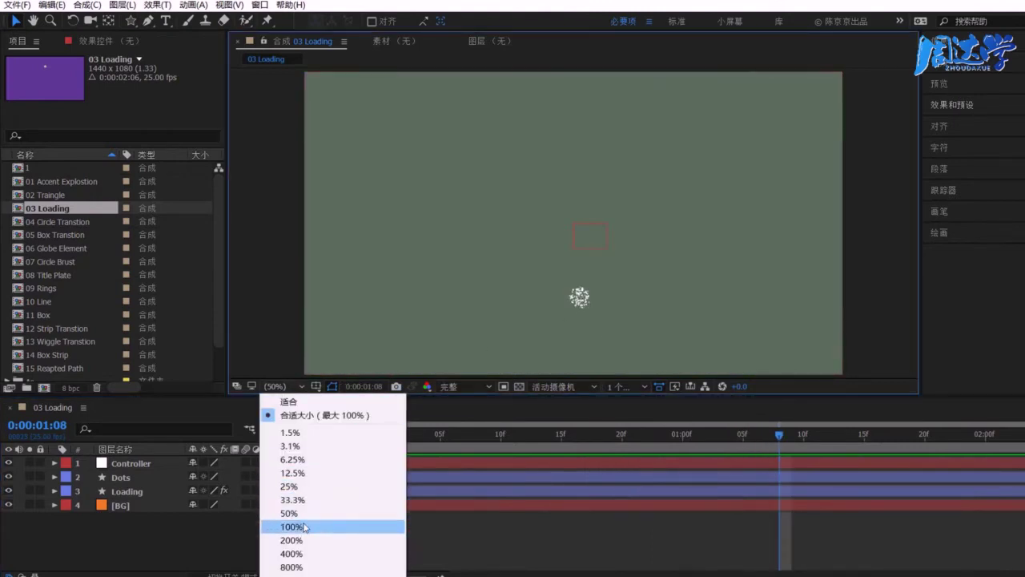
click(284, 527)
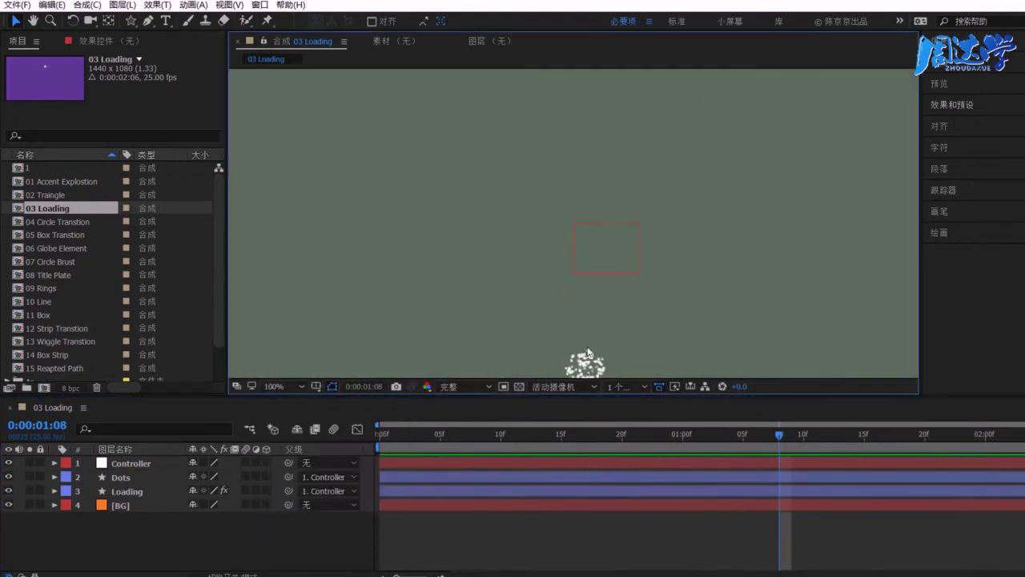
click(278, 387)
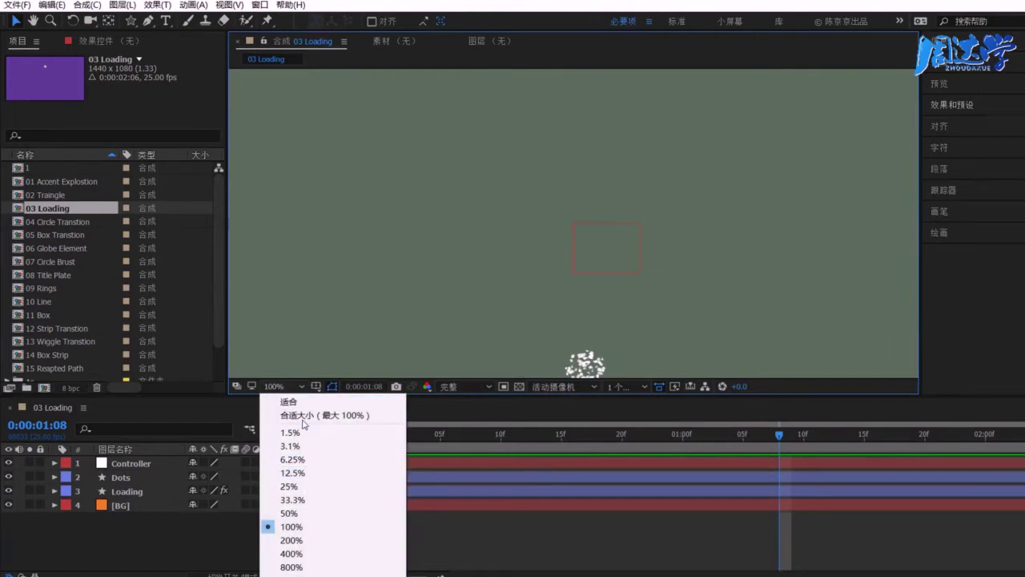
click(298, 415)
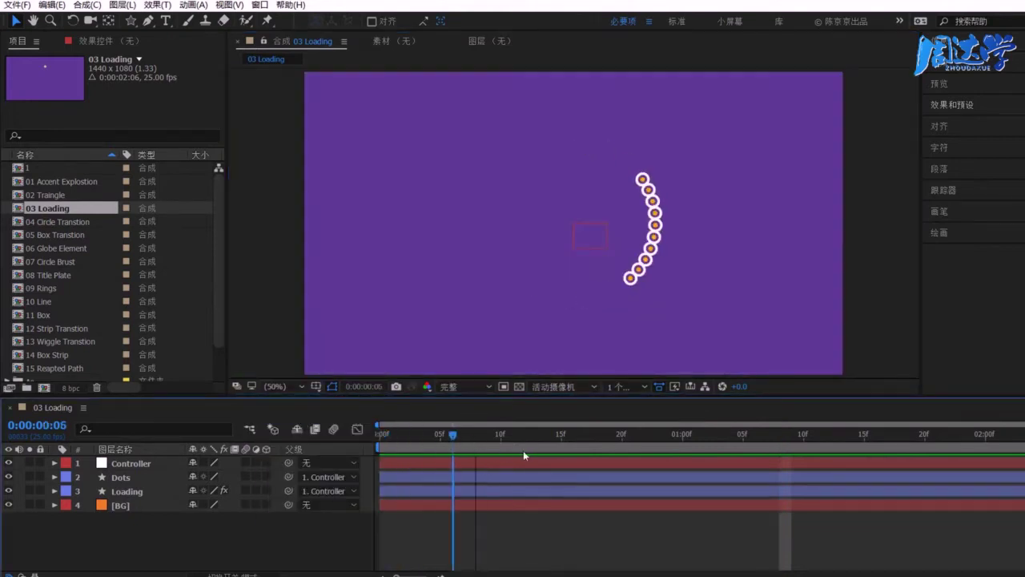
drag(634, 466, 531, 475)
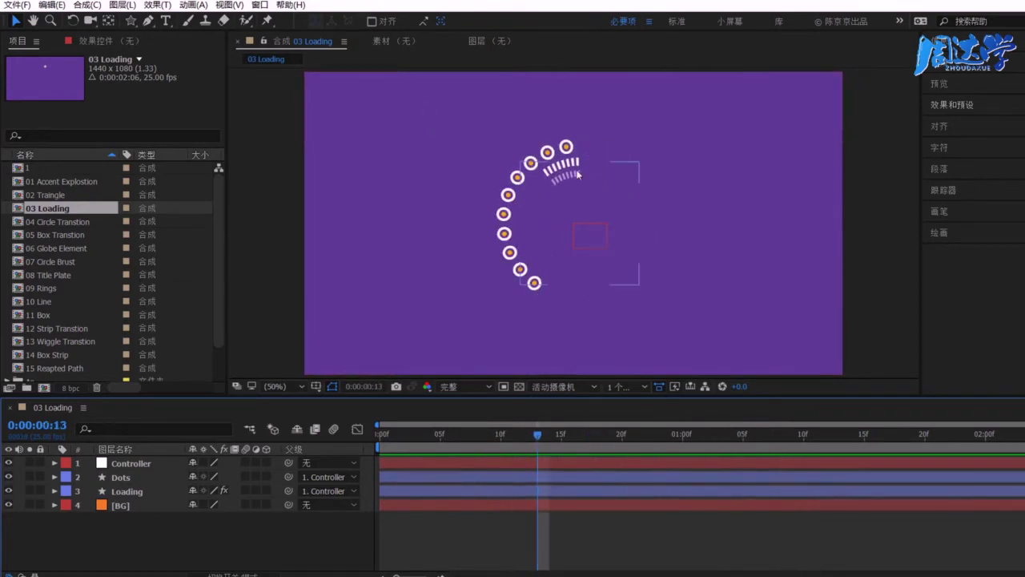
click(84, 6)
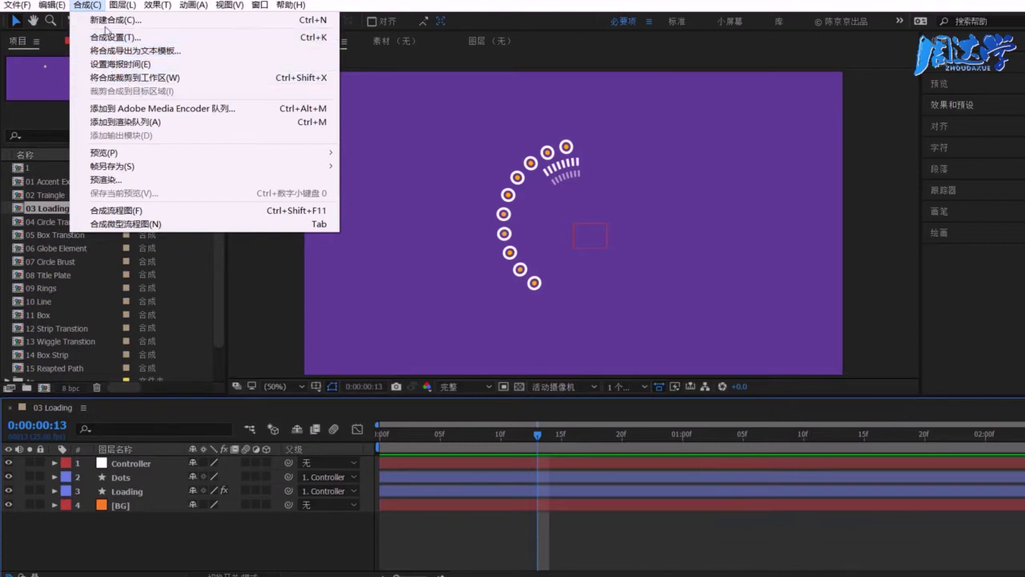
Create composition 合成 1 at 1440×1080, 25 fps, 5 seconds
click(107, 21)
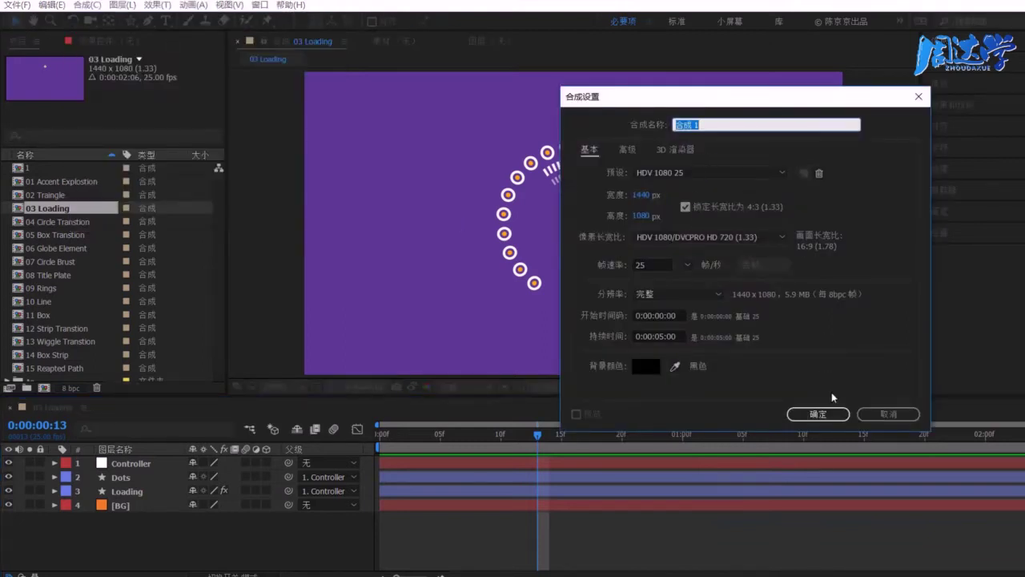
click(818, 414)
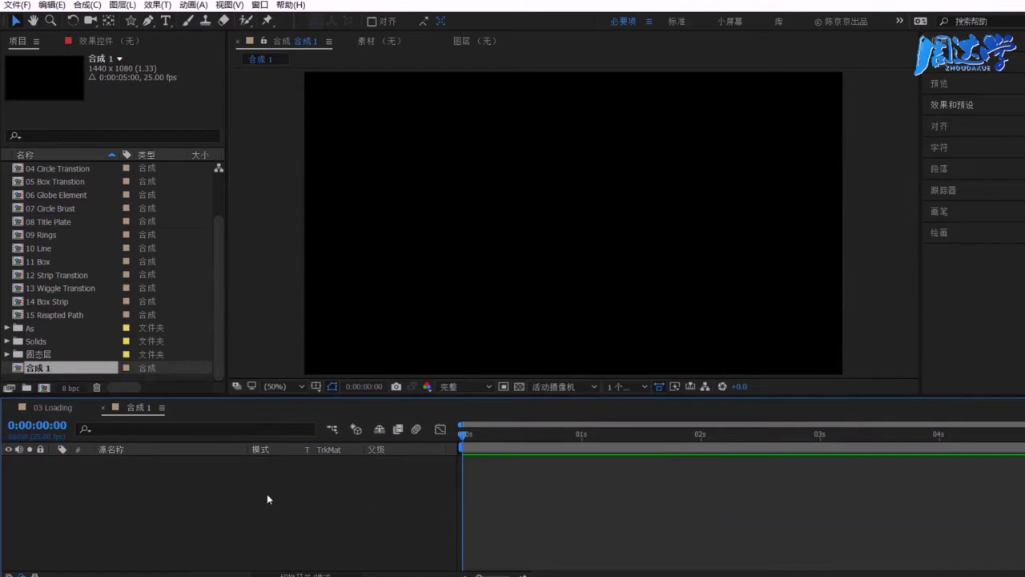
click(86, 5)
click(93, 37)
Set the 合成 1 background colour to cyan
click(649, 366)
click(400, 293)
drag(400, 294, 400, 285)
drag(325, 240, 329, 265)
mouse_move(401, 327)
mouse_down()
mouse_move(404, 299)
mouse_move(398, 311)
mouse_up()
click(511, 220)
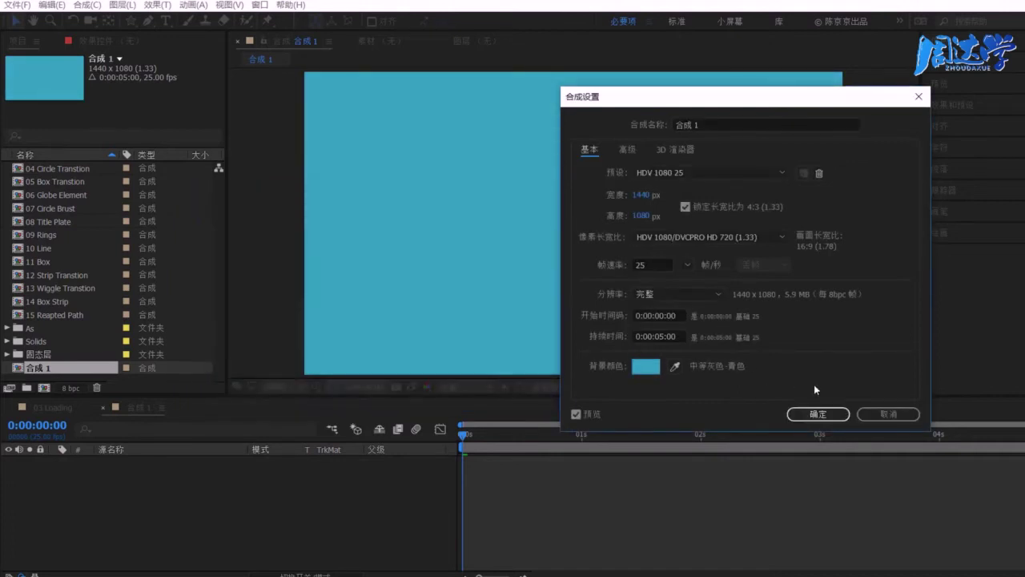
click(817, 413)
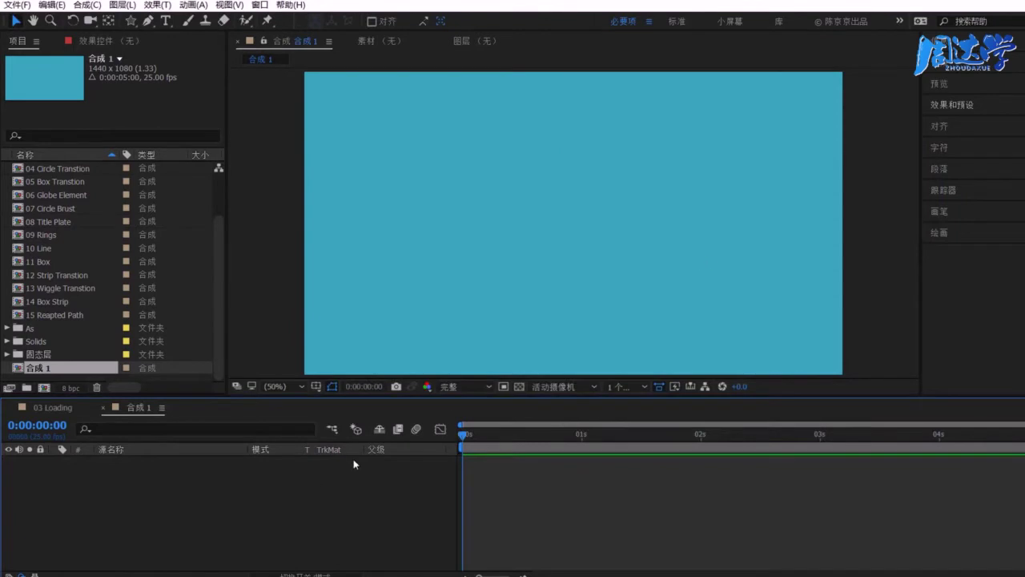
Glance at 03 Loading for reference, then return to 合成 1
click(53, 407)
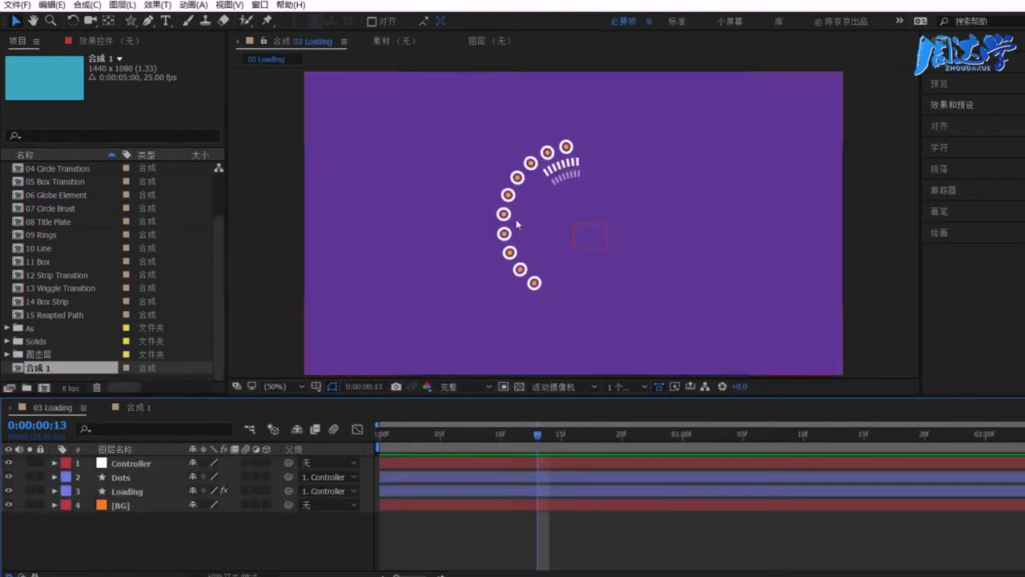
click(132, 407)
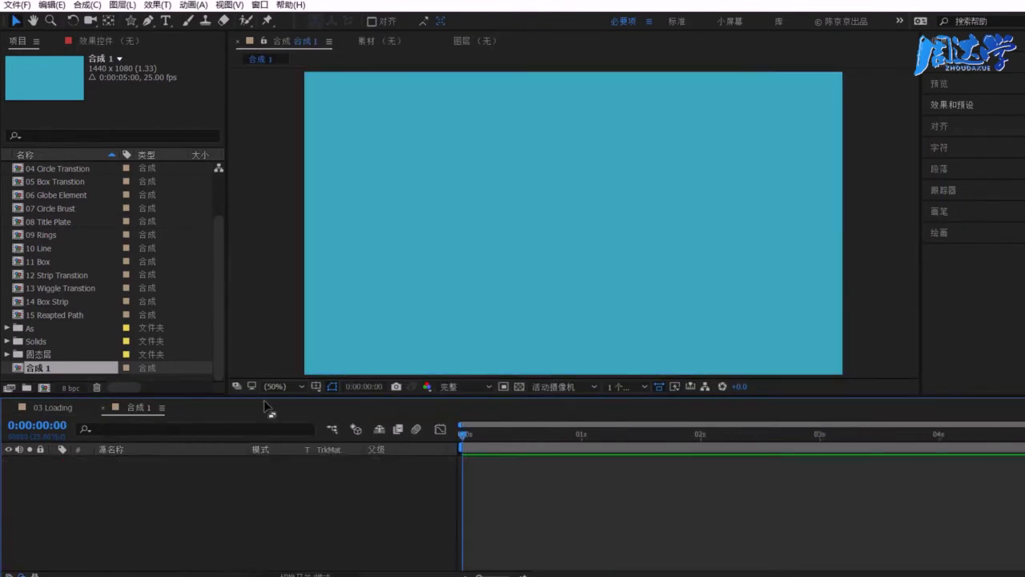
right_click(232, 462)
Draw a small circle with the Ellipse tool and give it a white ffffff fill
click(258, 86)
drag(131, 20, 169, 49)
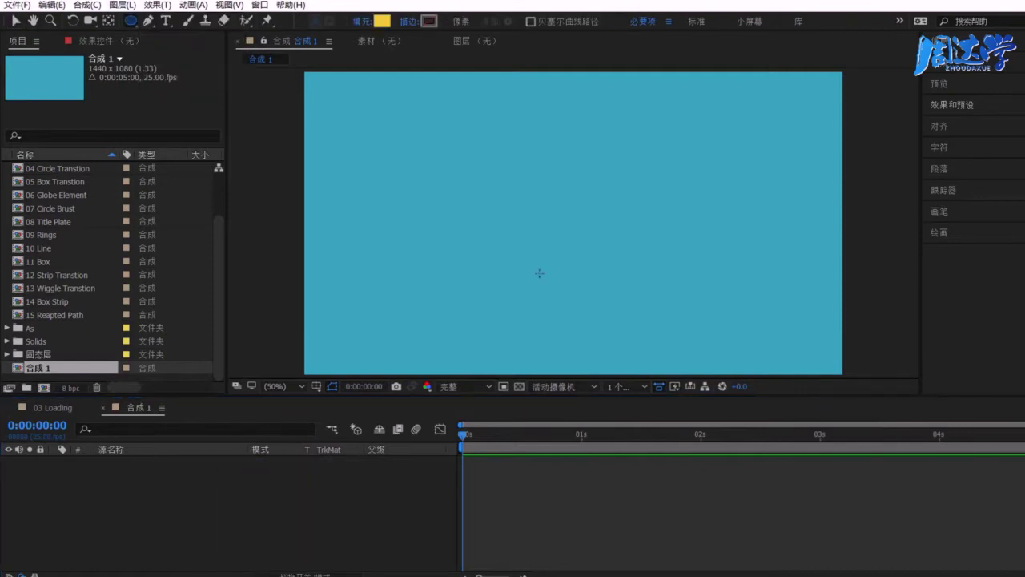
drag(536, 210, 559, 232)
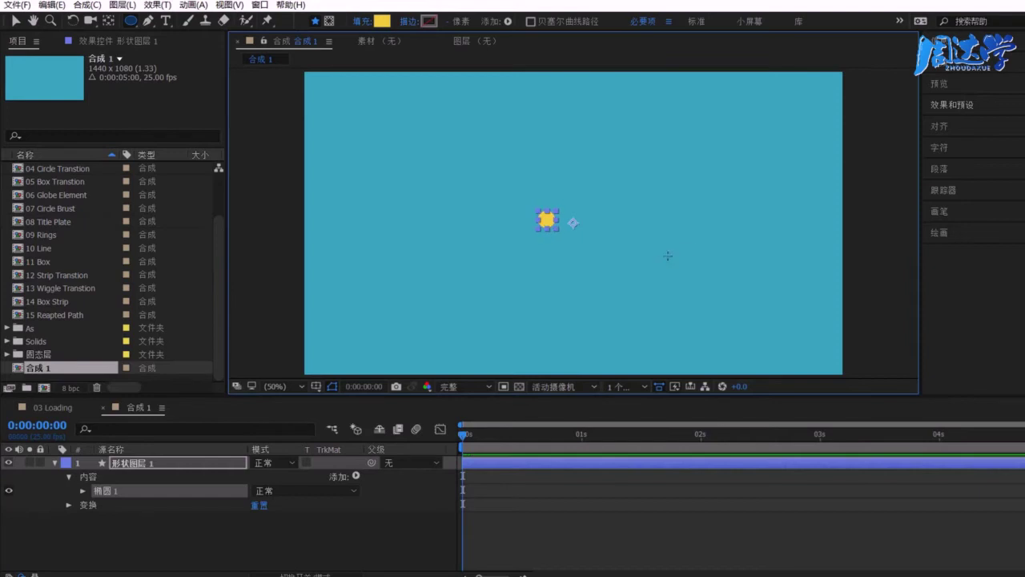
click(382, 20)
text(ffffff)
click(506, 222)
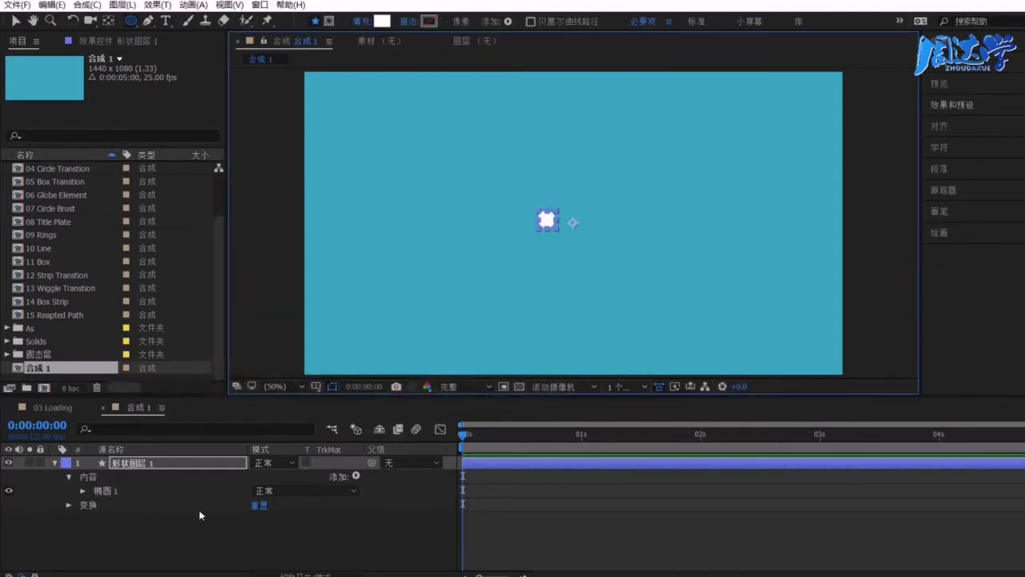
Set the ellipse path size to 38,38 and its position to 85,-283
click(83, 490)
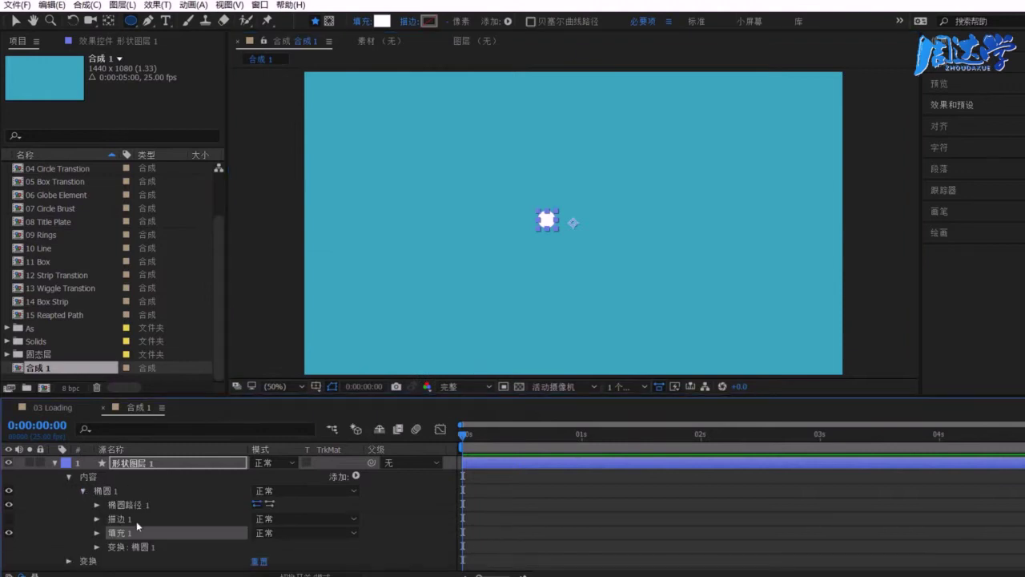
click(96, 504)
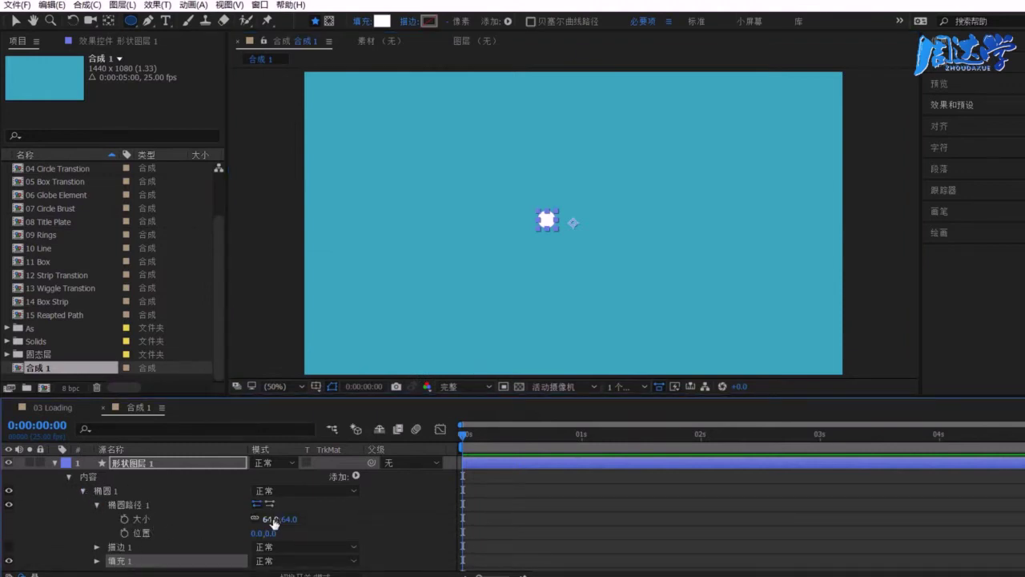
drag(273, 519, 256, 519)
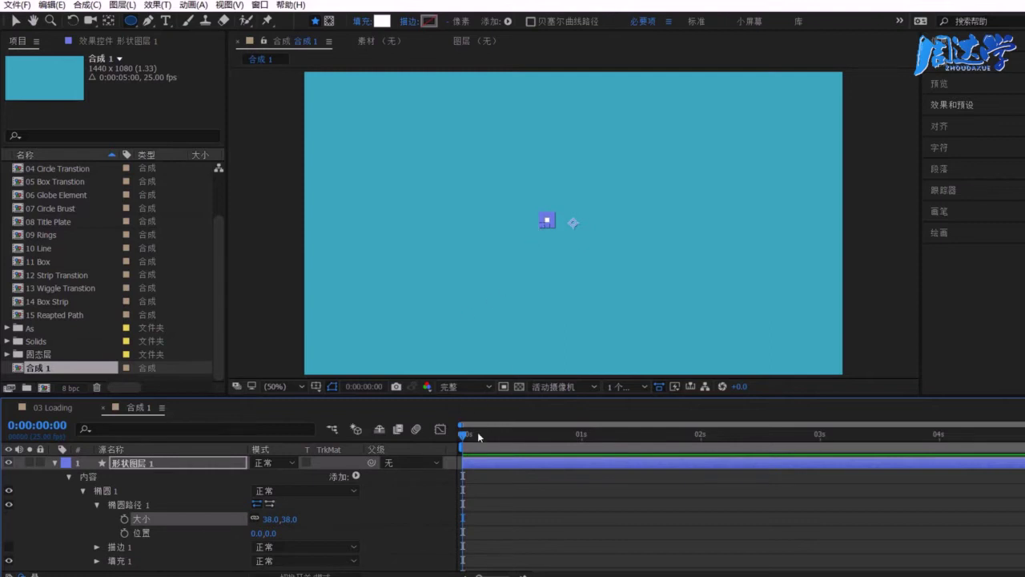
mouse_move(277, 533)
mouse_down()
mouse_move(219, 532)
mouse_move(232, 517)
mouse_up()
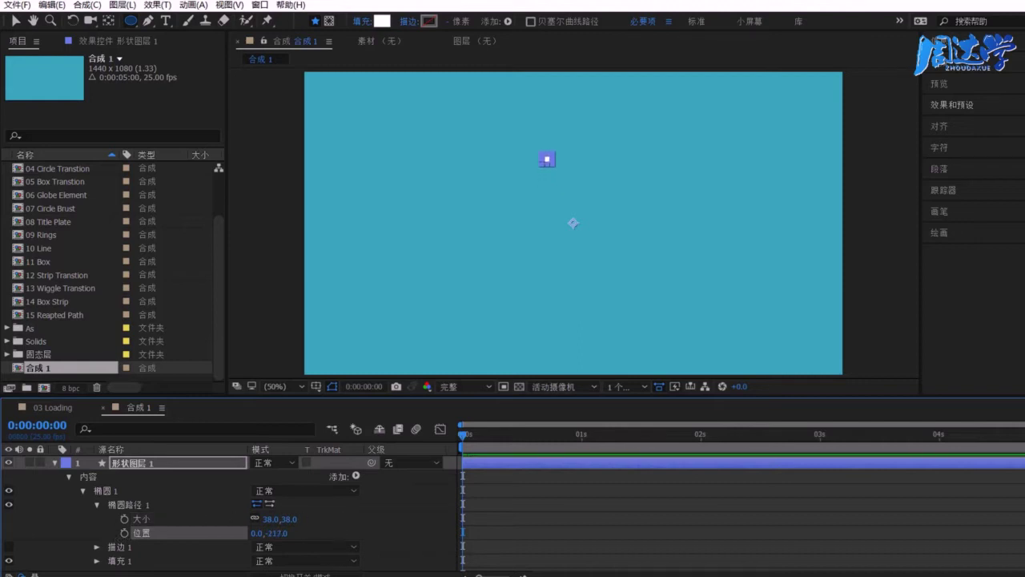
drag(281, 535, 226, 537)
drag(256, 533, 318, 533)
key(v)
click(267, 206)
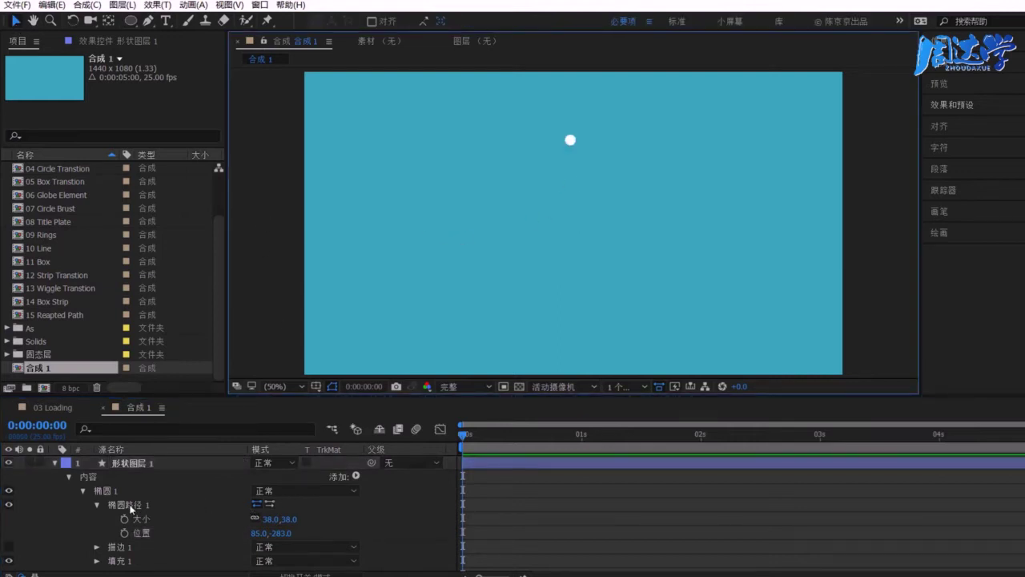
click(104, 491)
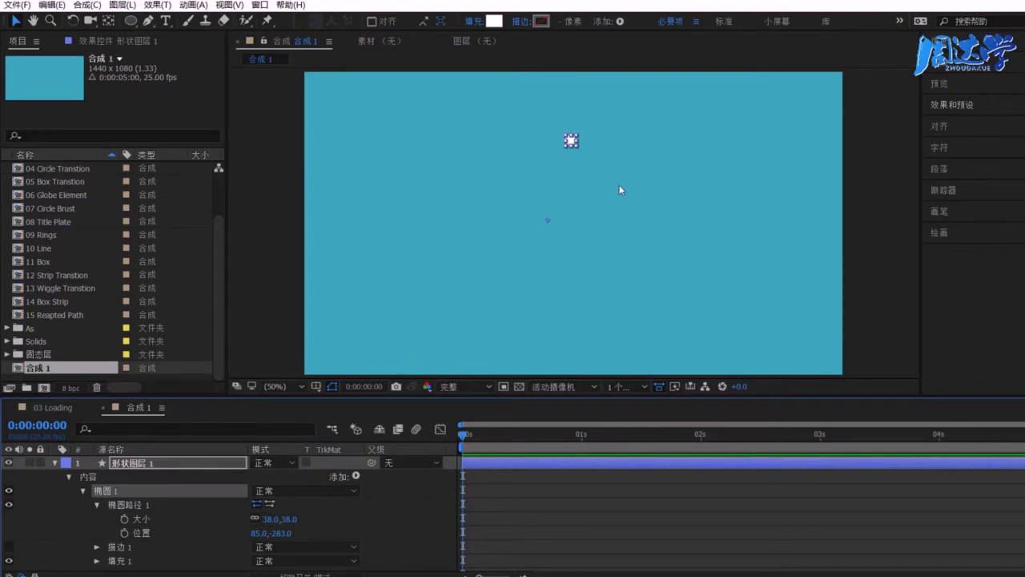
Give the circle an 8 px white stroke and no fill, then compare with 03 Loading around frame 14
click(542, 21)
click(485, 225)
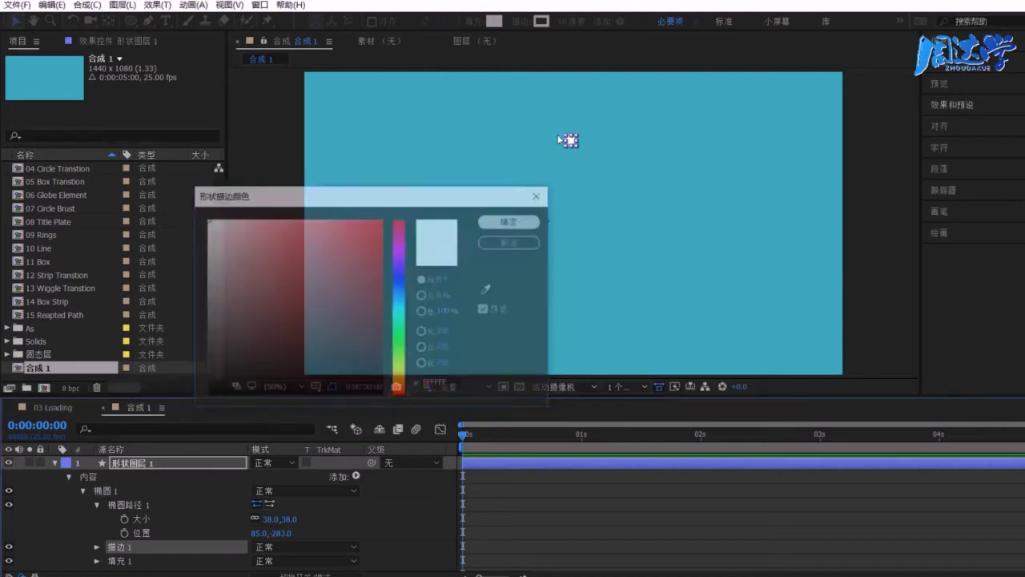
click(559, 25)
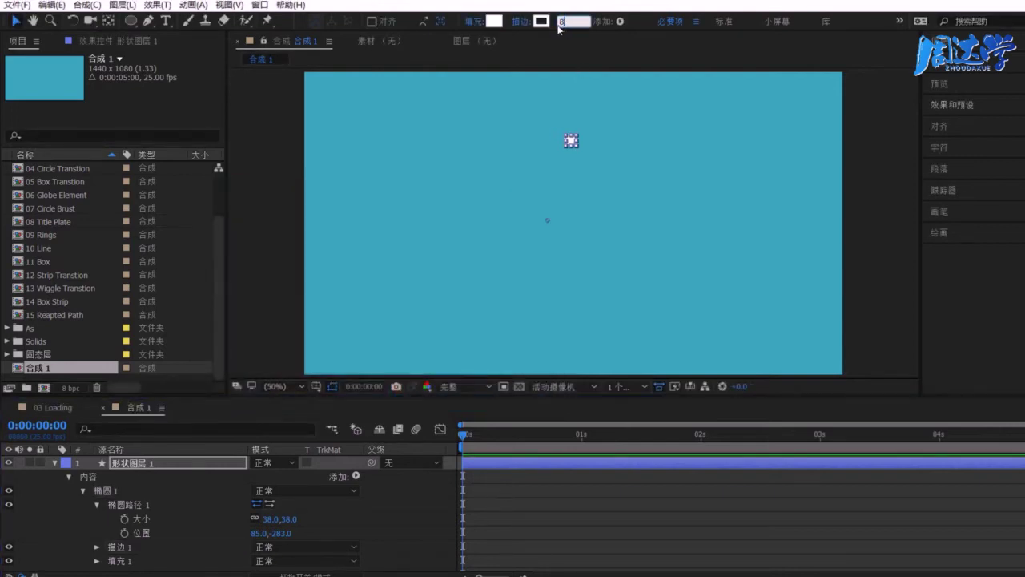
click(474, 22)
click(461, 248)
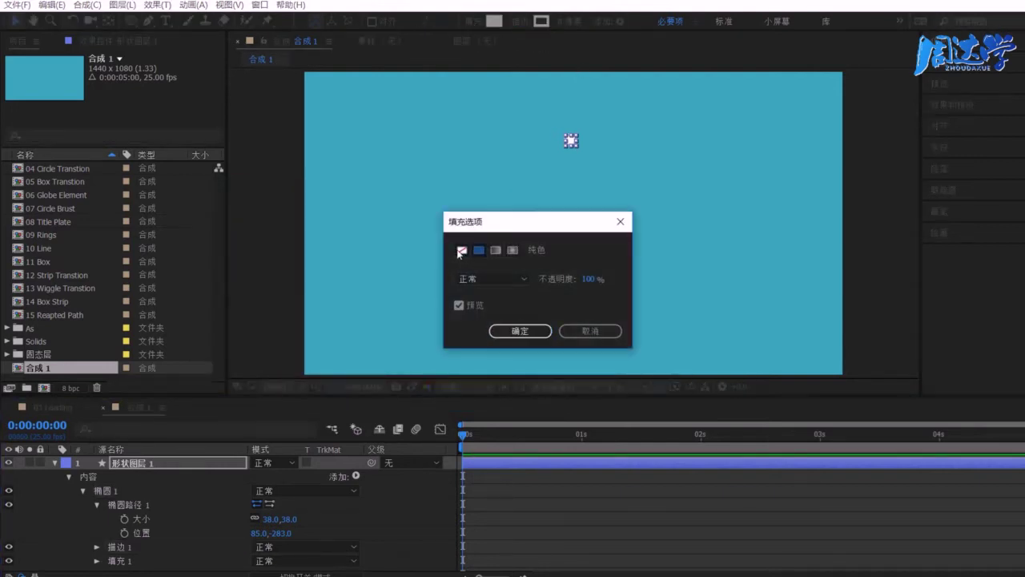
click(519, 330)
click(515, 282)
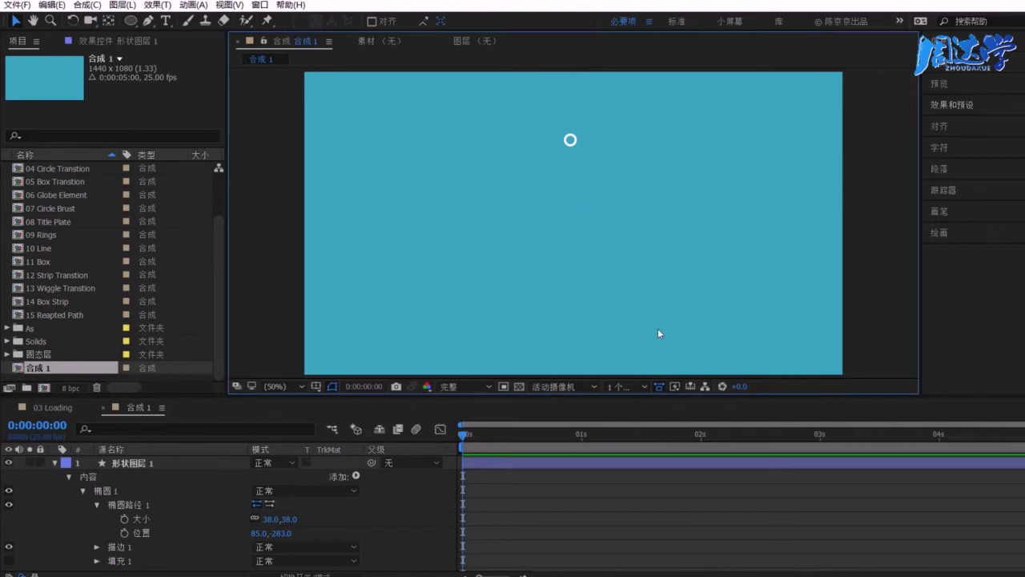
click(52, 407)
drag(439, 434, 549, 434)
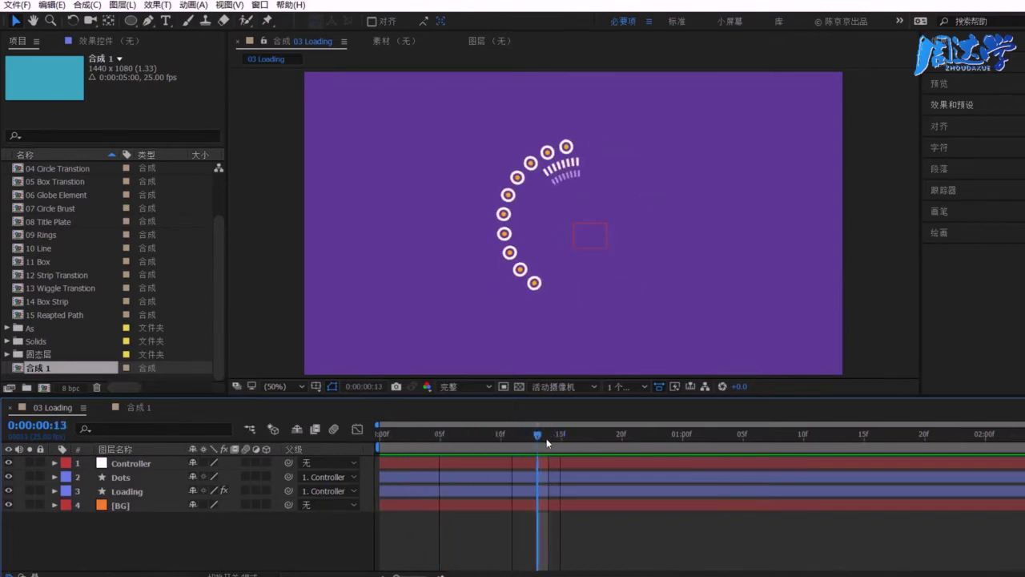
Add a Repeater to the ring's shape layer in 合成 1 and set Copies to 7
click(140, 408)
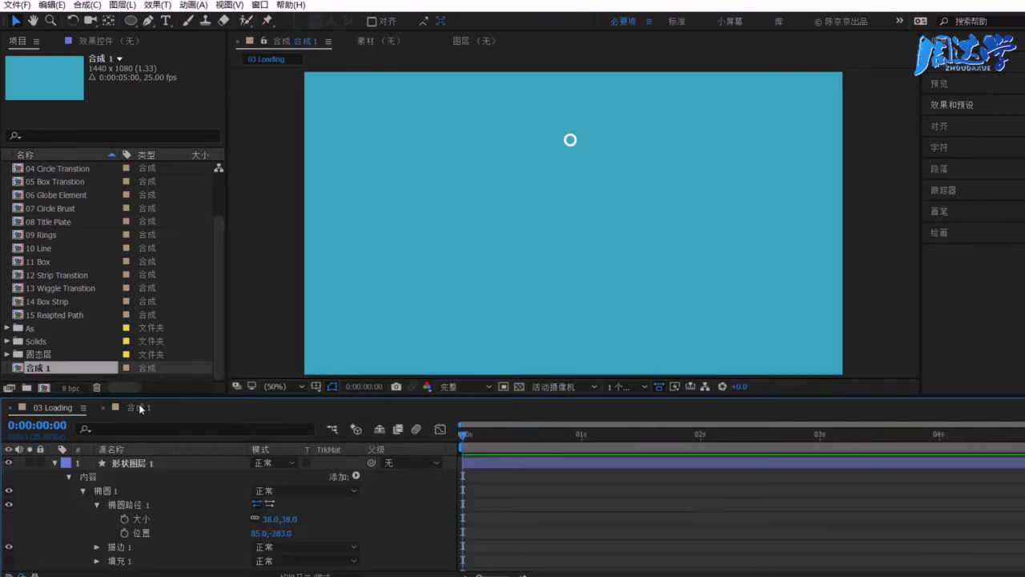
click(101, 491)
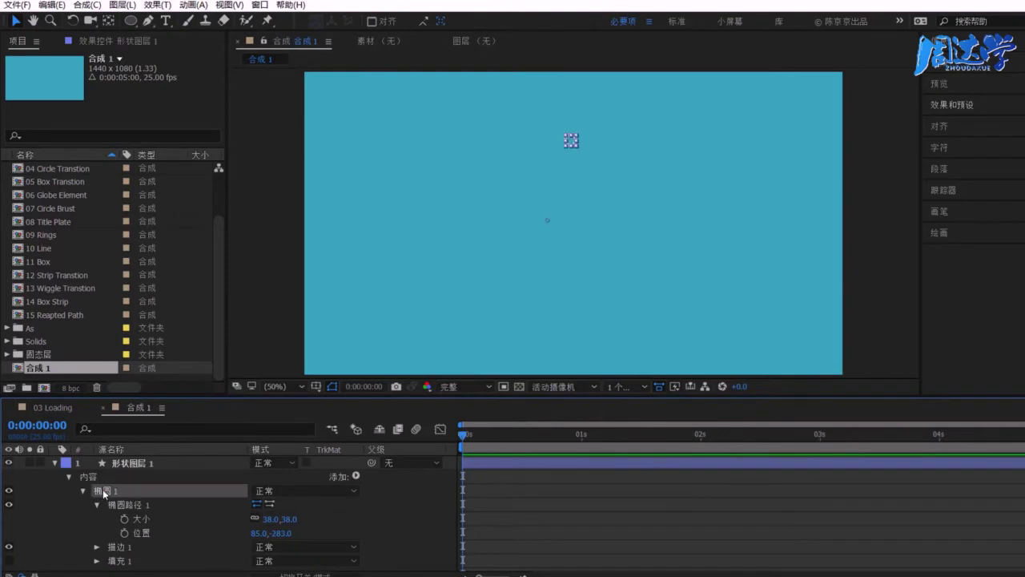
click(81, 491)
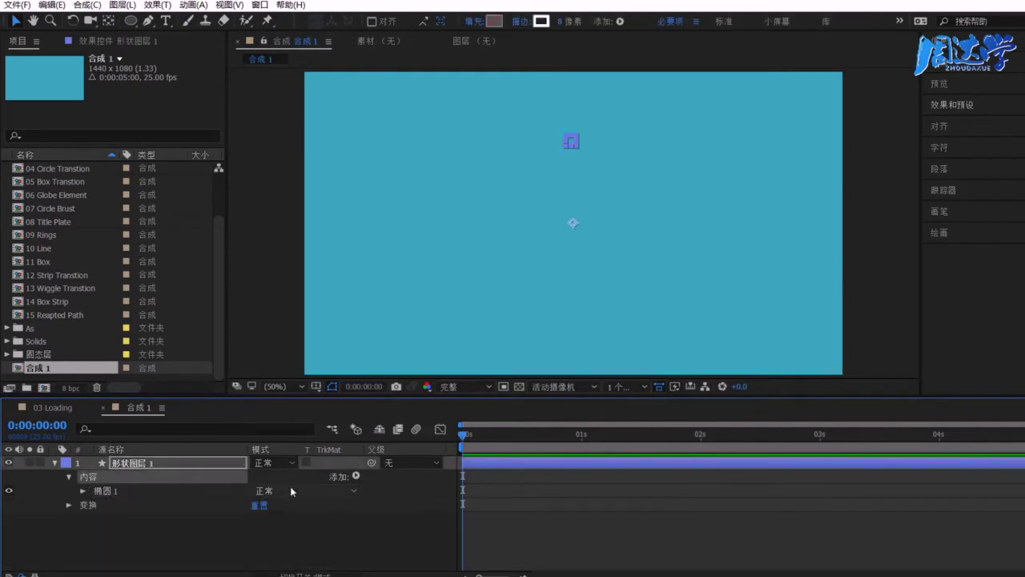
click(356, 475)
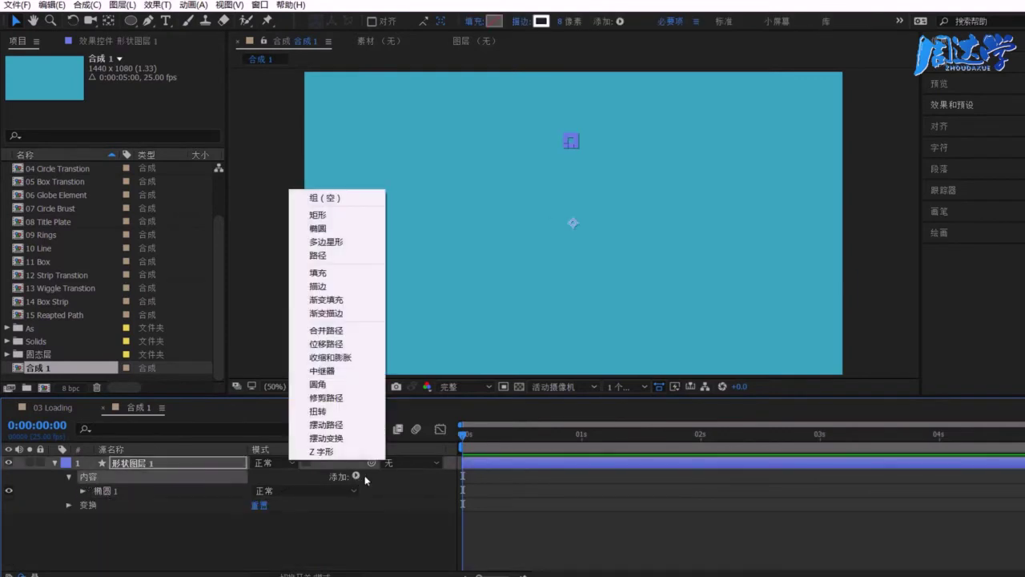
click(323, 371)
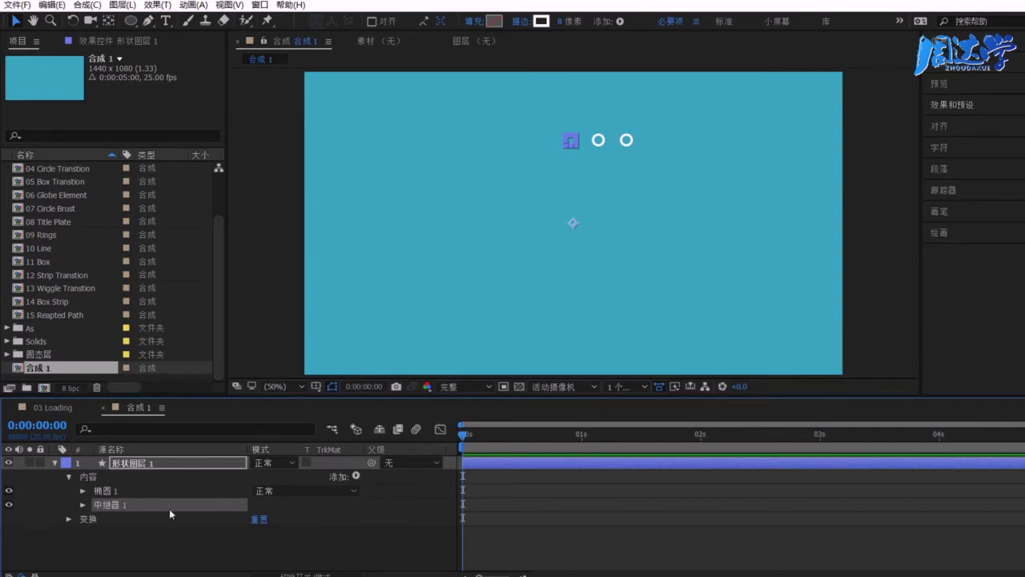
click(83, 504)
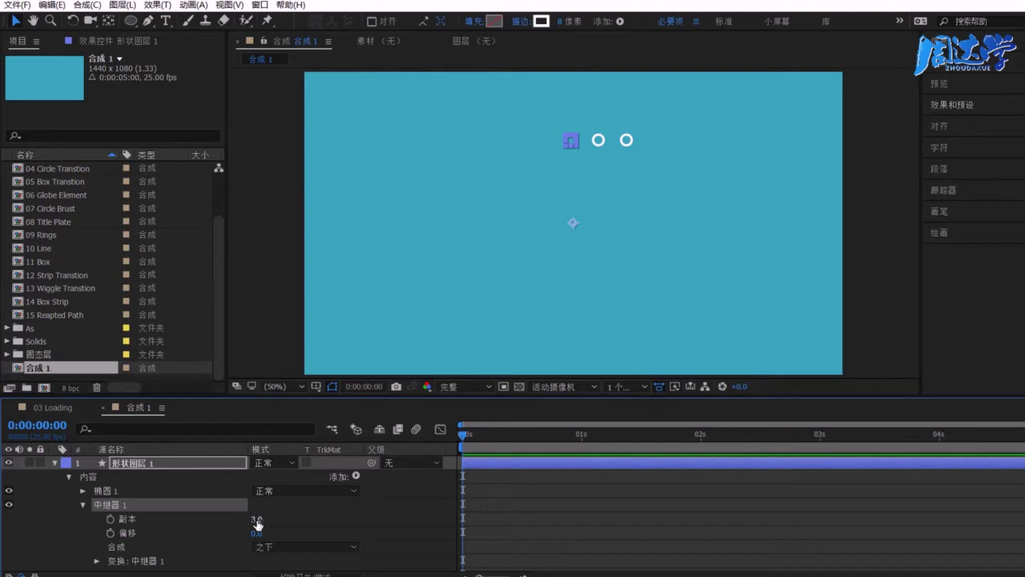
mouse_move(257, 524)
mouse_down()
mouse_move(277, 525)
mouse_move(172, 520)
mouse_up()
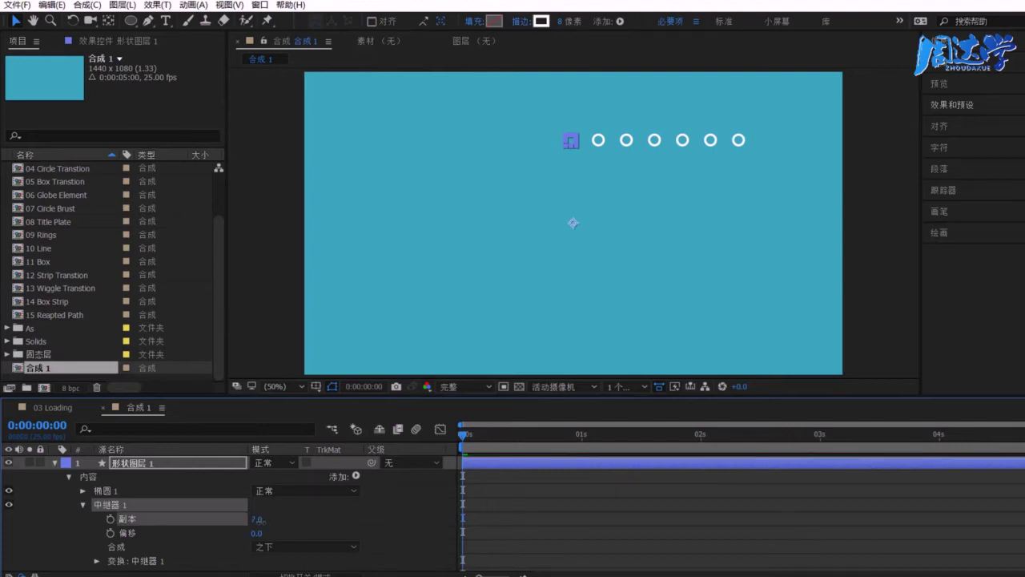
Set the Repeater's transform Position to 0,0 so the copies overlap
click(97, 561)
scroll(97, 561, down, 3)
click(262, 508)
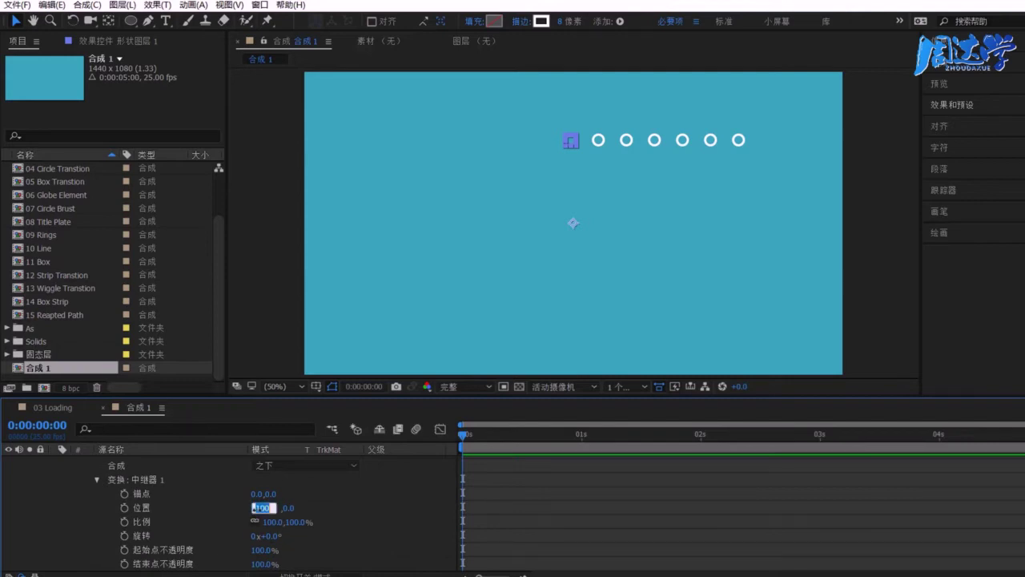
text(0)
key(Tab)
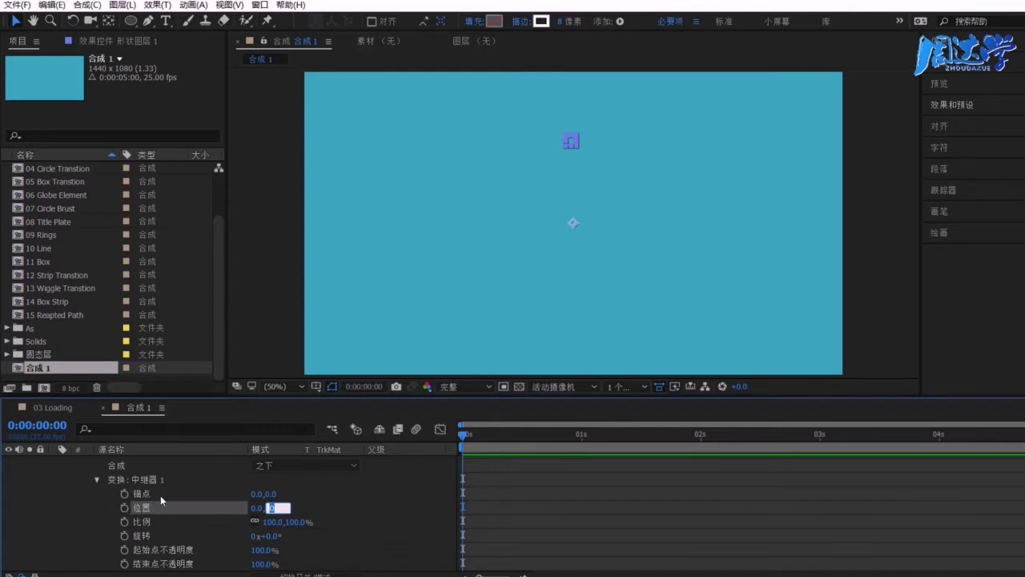
click(133, 481)
scroll(150, 500, up, 1)
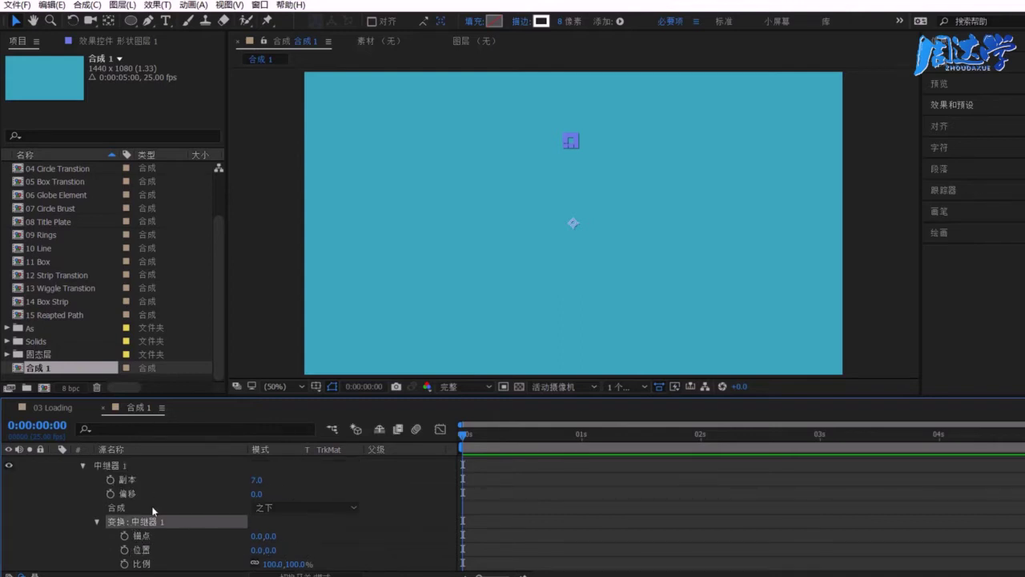
scroll(146, 508, up, 2)
Set Transform: Ellipse 1 Rotation to 1x+180°, moving the ring to the lower middle
click(82, 490)
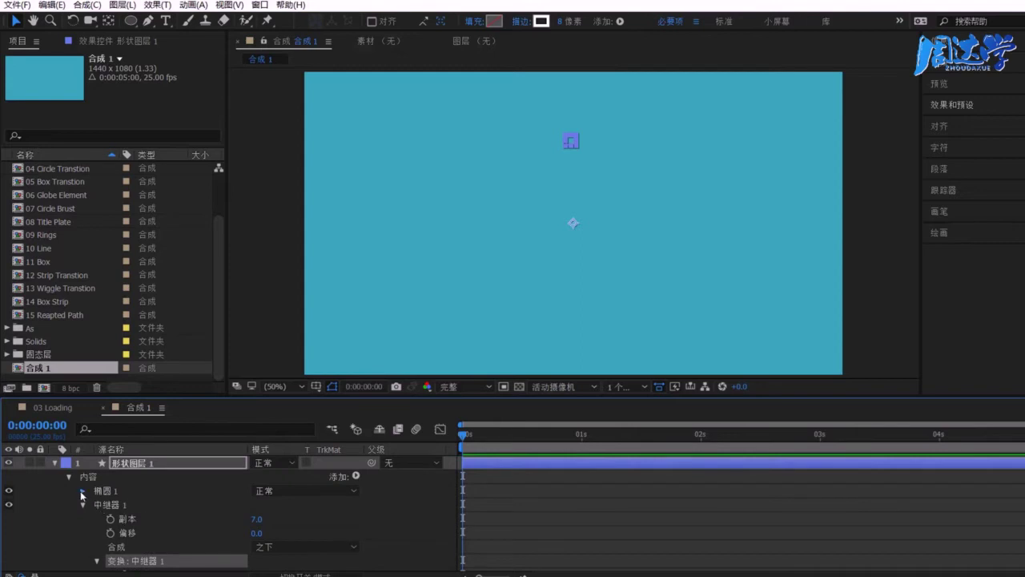
scroll(88, 504, down, 1)
click(97, 565)
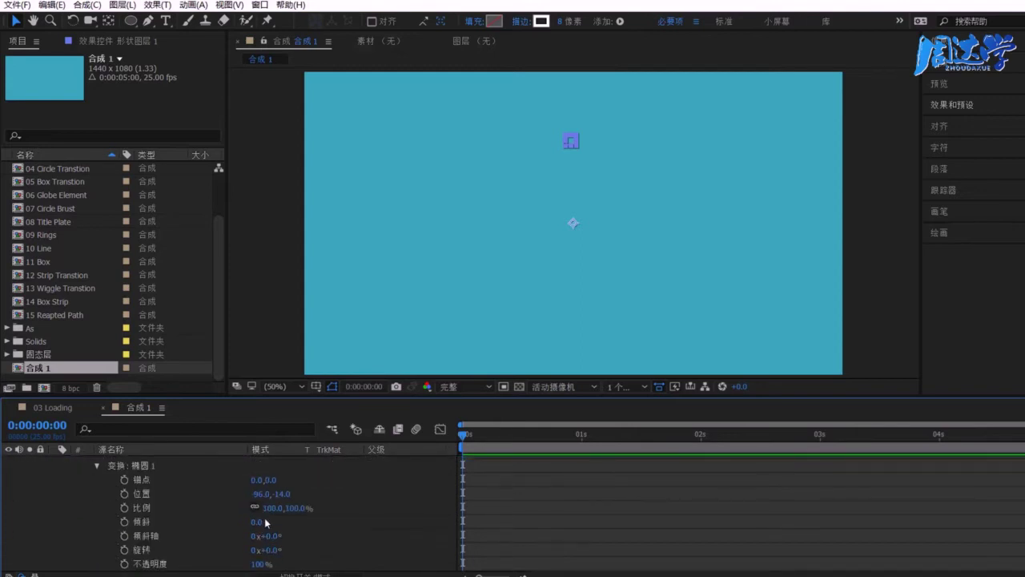
mouse_move(266, 550)
mouse_down()
mouse_move(300, 551)
mouse_move(284, 560)
mouse_up()
click(260, 550)
key(Tab)
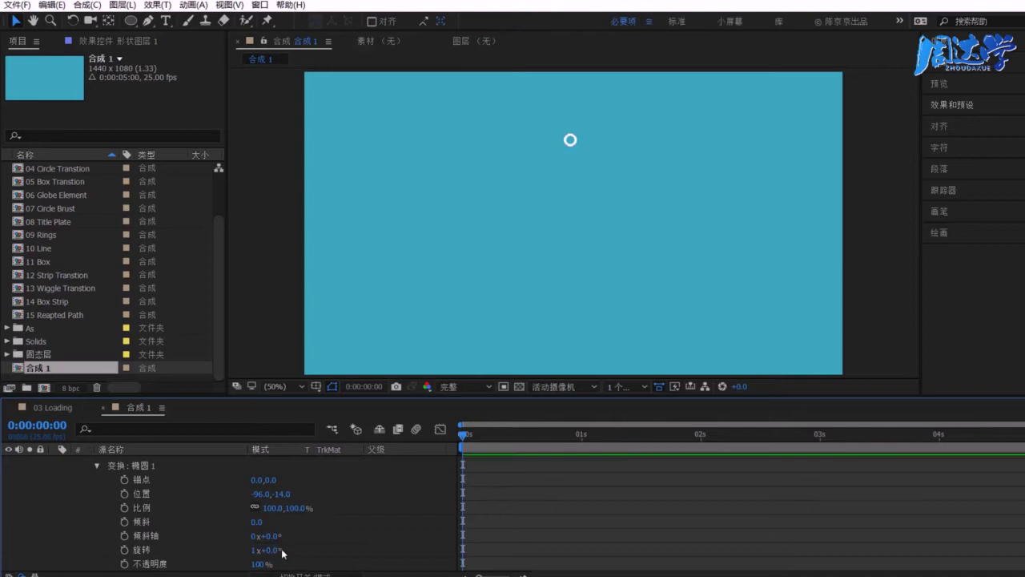
text(80)
key(Return)
Collapse the ellipse transform and start editing the Repeater Copies value
scroll(136, 493, up, 1)
click(97, 507)
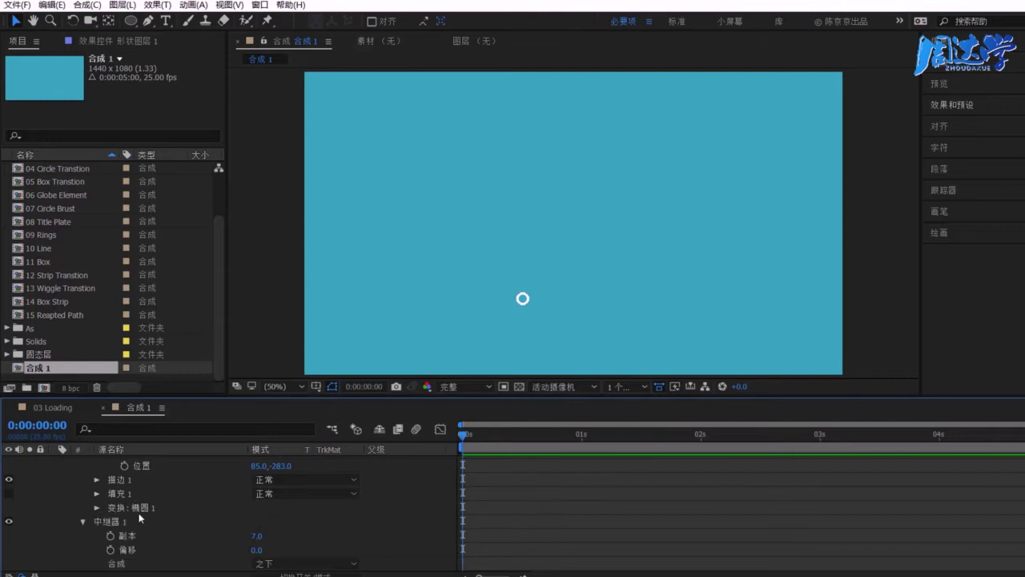
click(164, 508)
drag(257, 542, 266, 537)
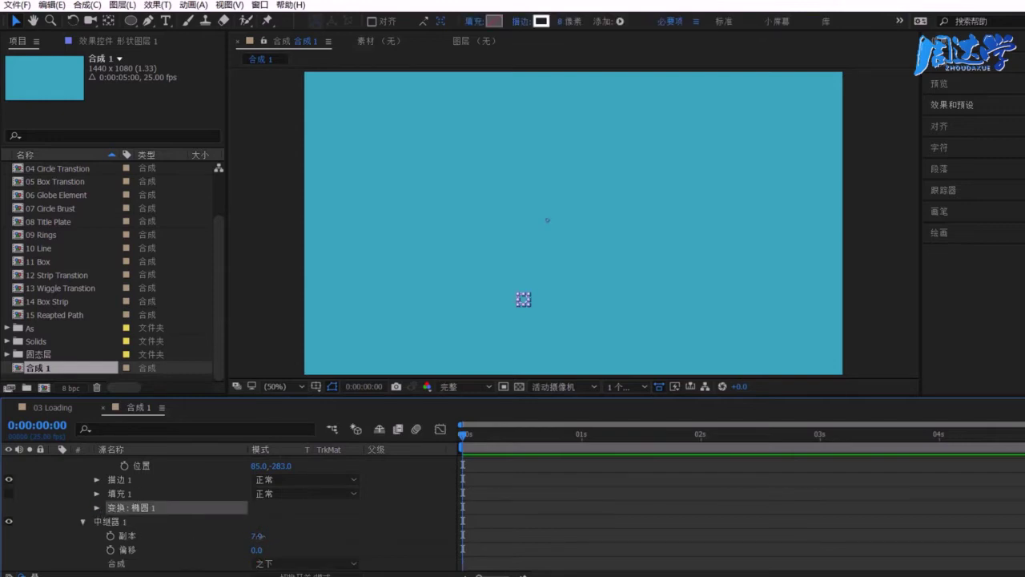
click(260, 535)
Set Repeater Copies to 10 and reveal the Transform: Ellipse 1 properties
text(10)
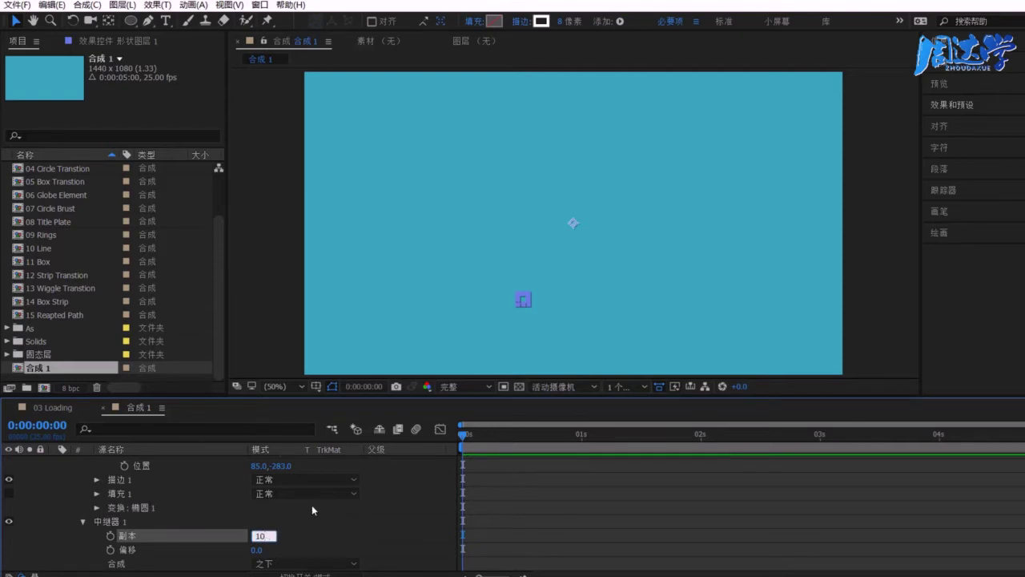
click(299, 543)
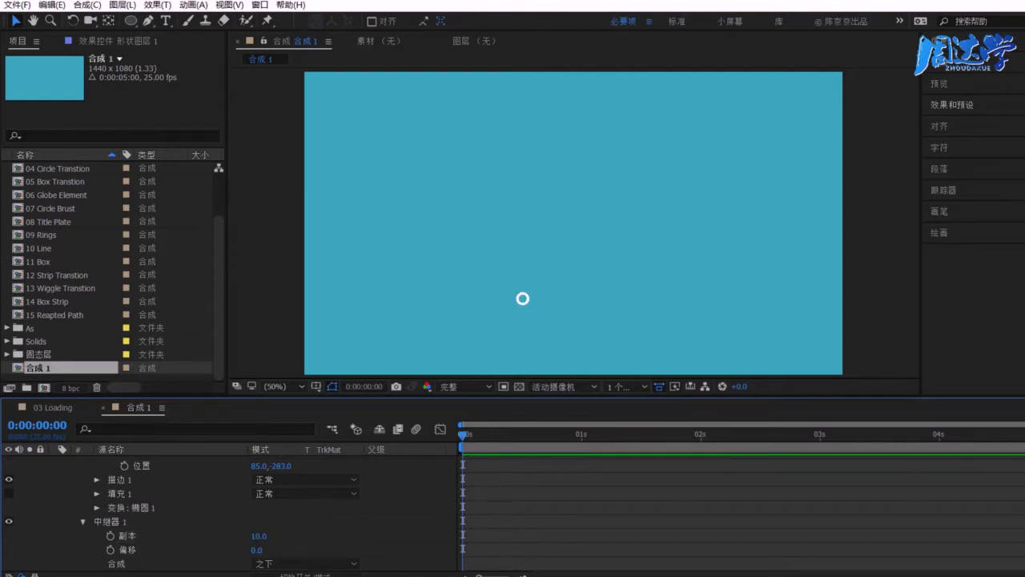
scroll(188, 506, down, 2)
click(187, 506)
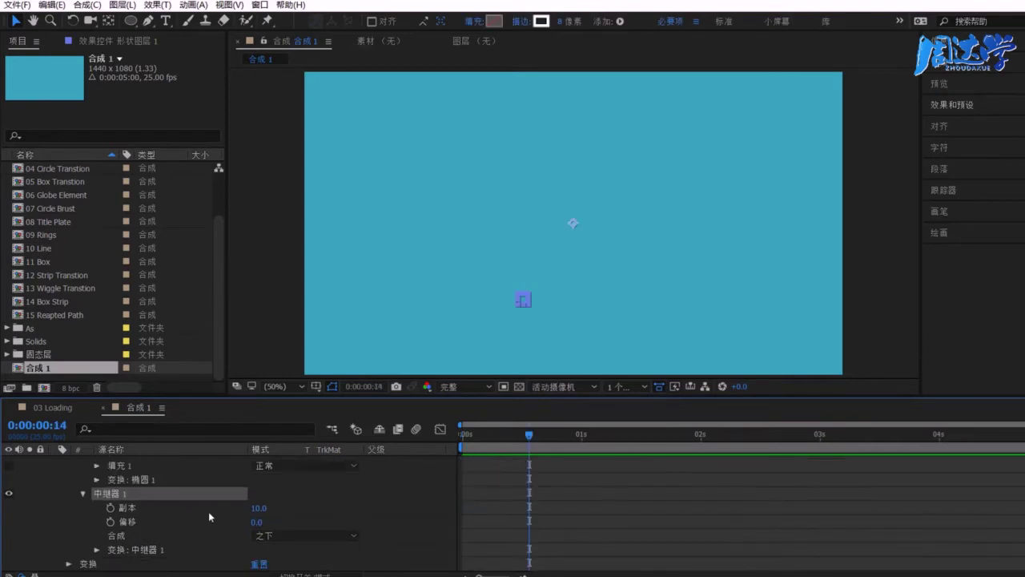
scroll(125, 512, up, 4)
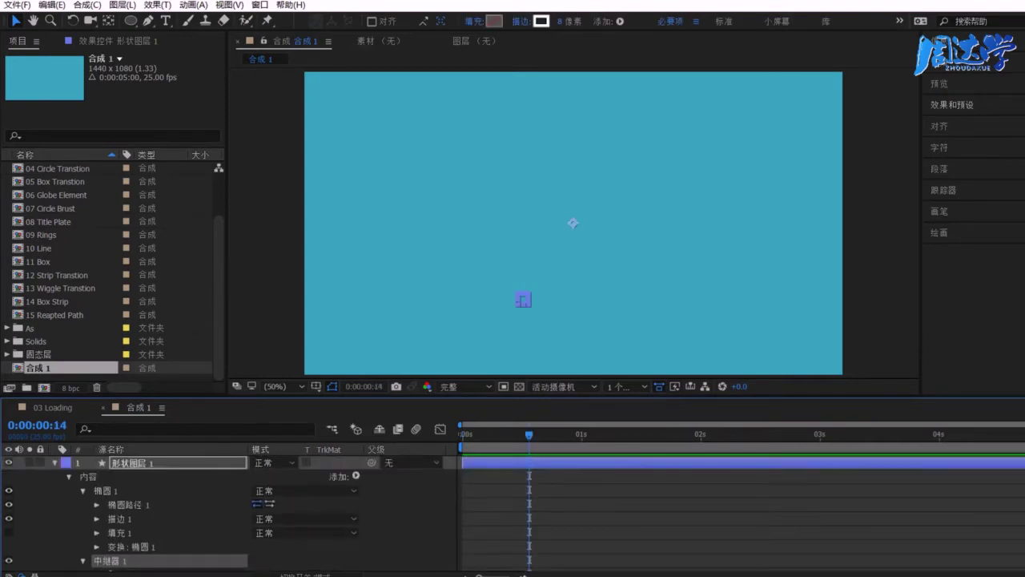
click(126, 506)
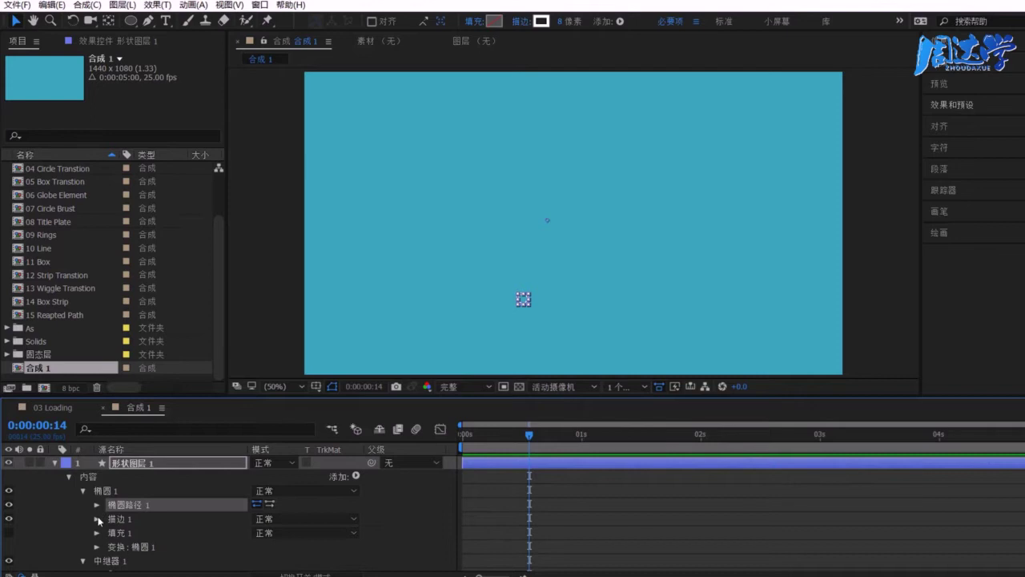
click(125, 546)
click(97, 546)
scroll(100, 549, down, 5)
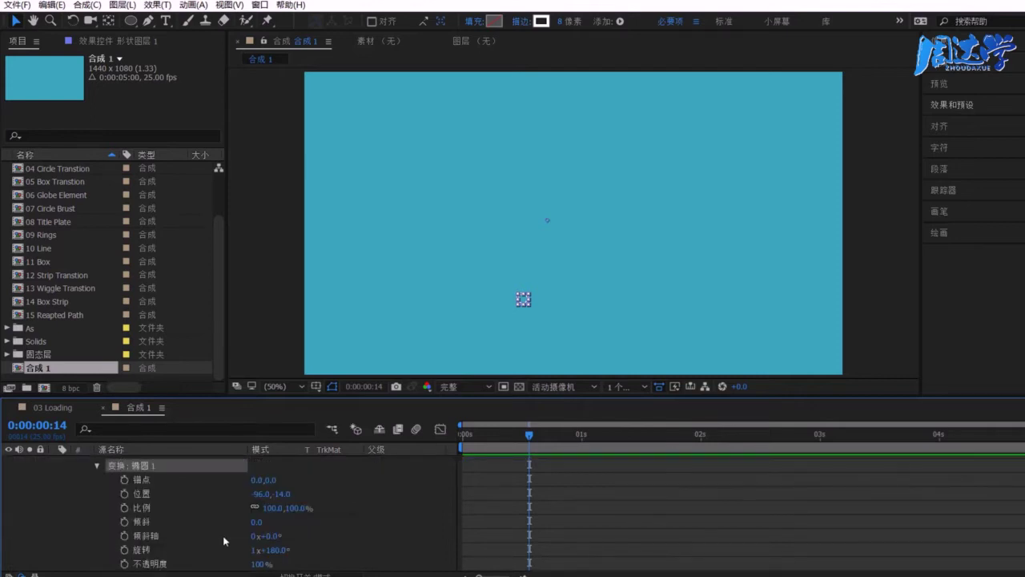
Keyframe the ellipse group Rotation at 1x+180° at 0:00:01:03 and 0x+0° at 0:00:00:00
drag(524, 439, 595, 435)
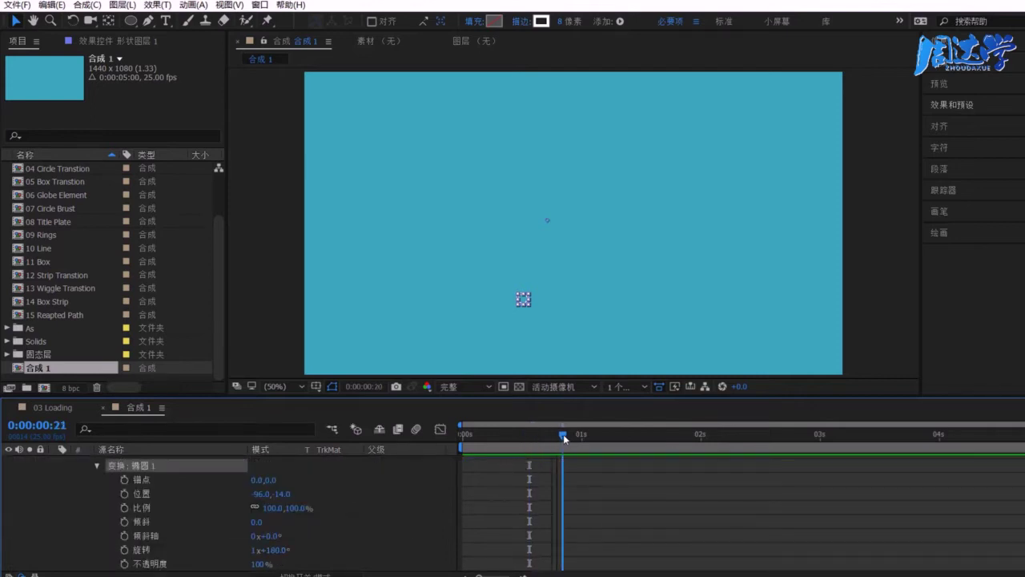
click(124, 549)
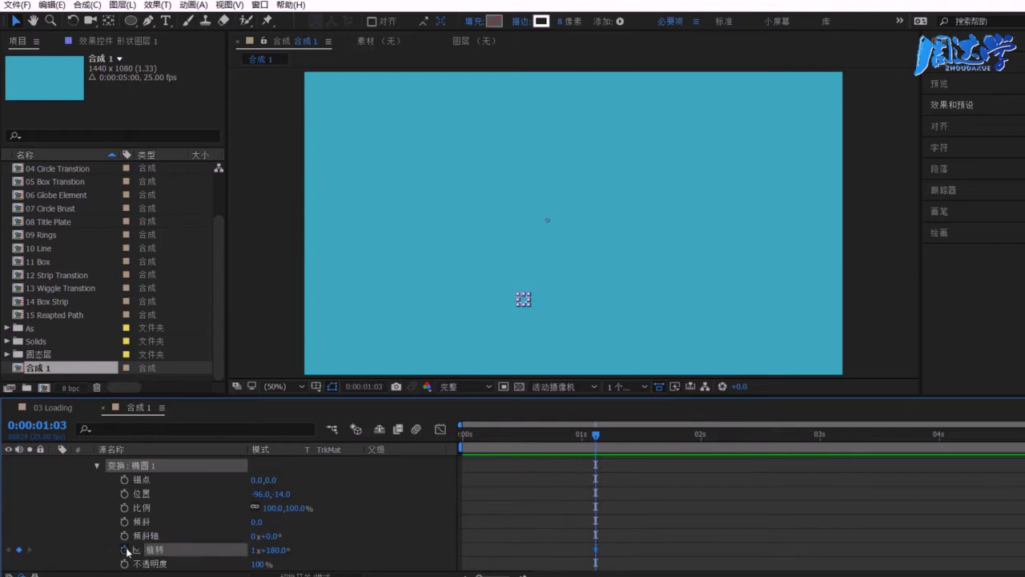
drag(594, 439, 462, 435)
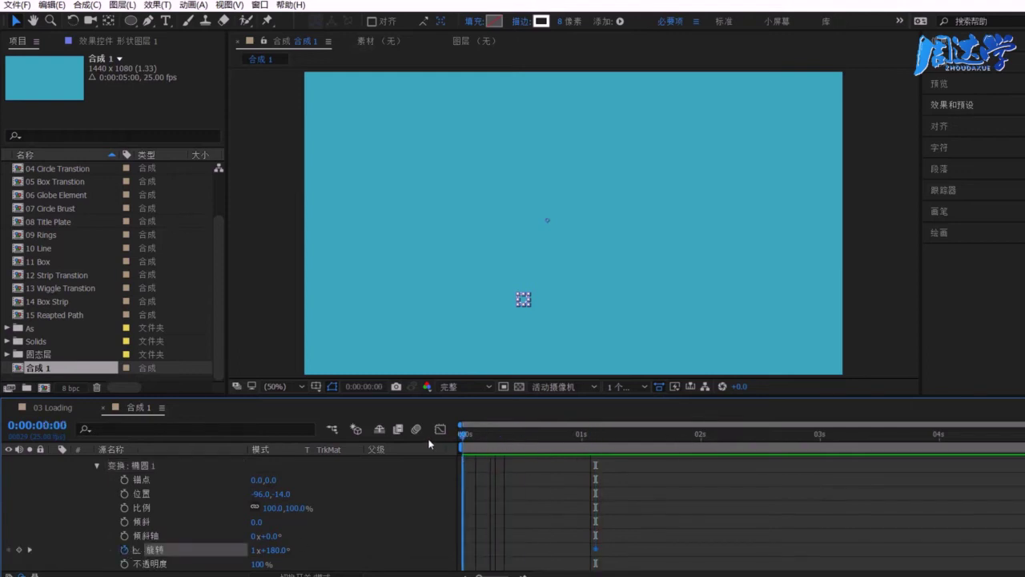
click(272, 550)
text(0)
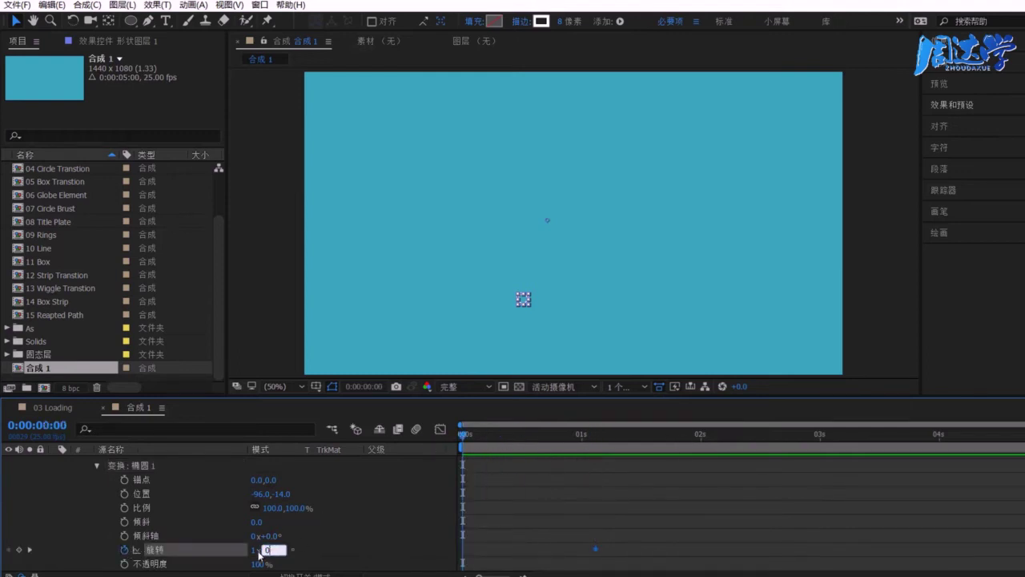
key(shift+Tab)
text(0)
click(314, 555)
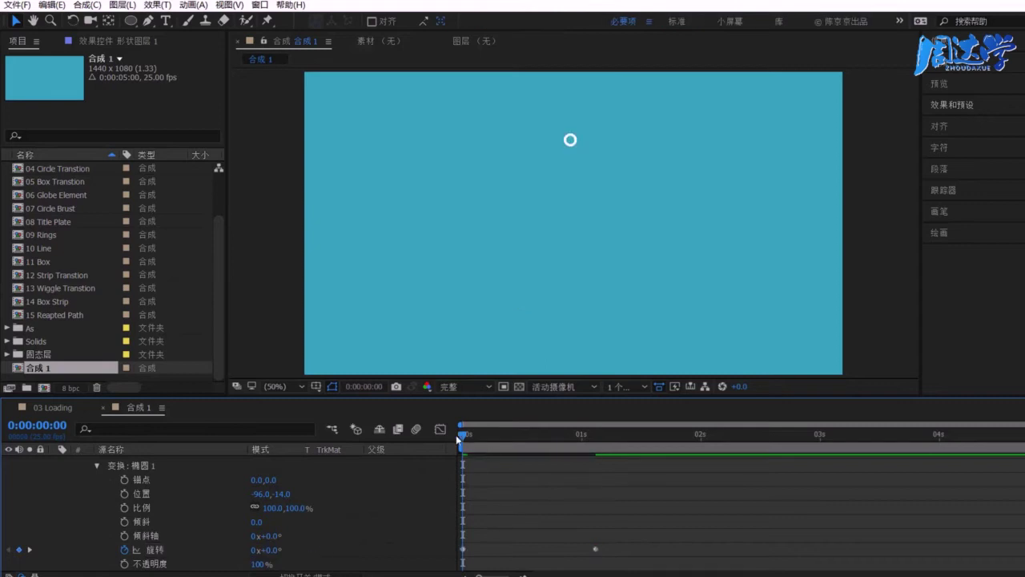
Preview the circle swinging from the start of the timeline
drag(465, 437, 576, 437)
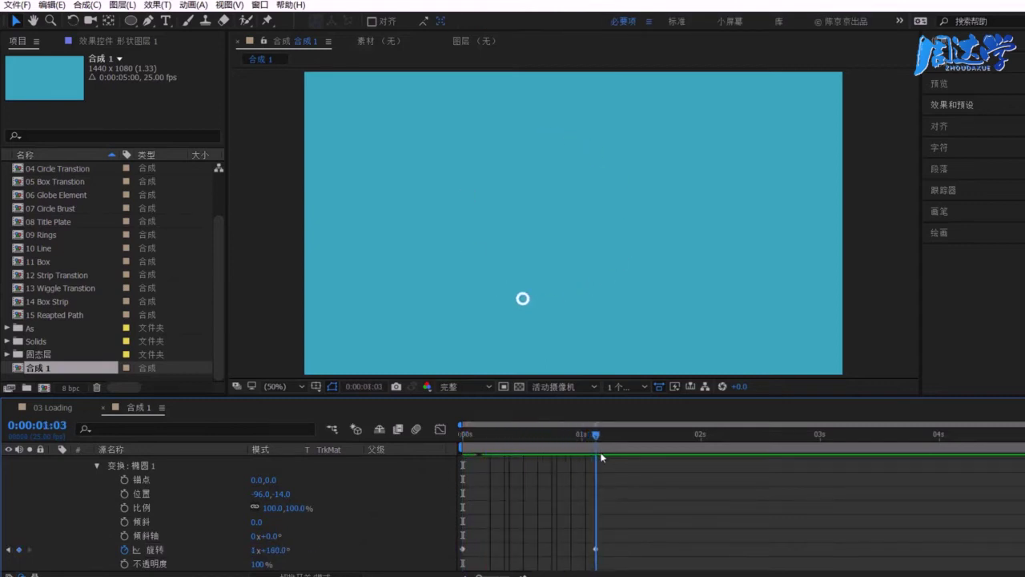
key(Home)
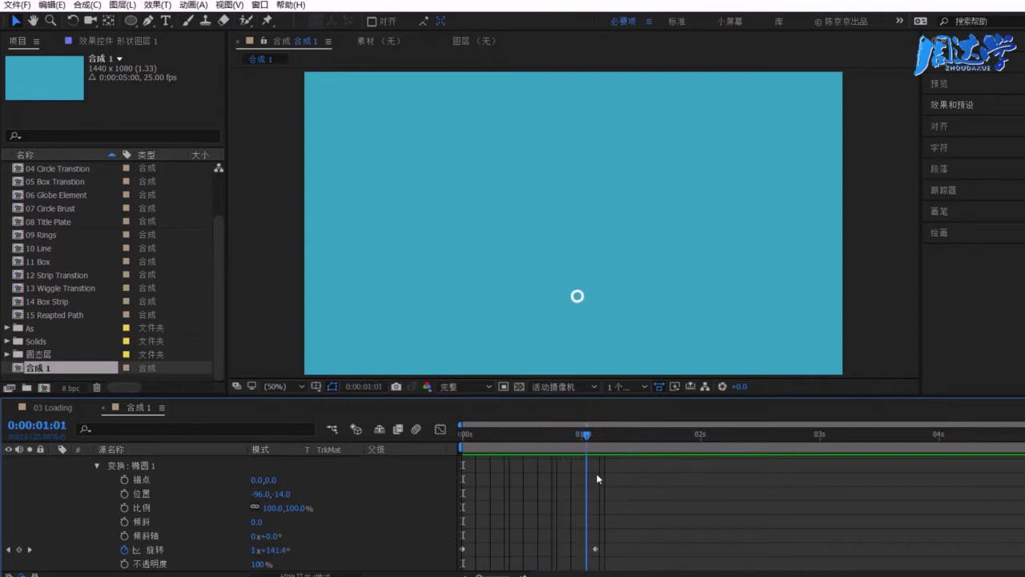
key(space)
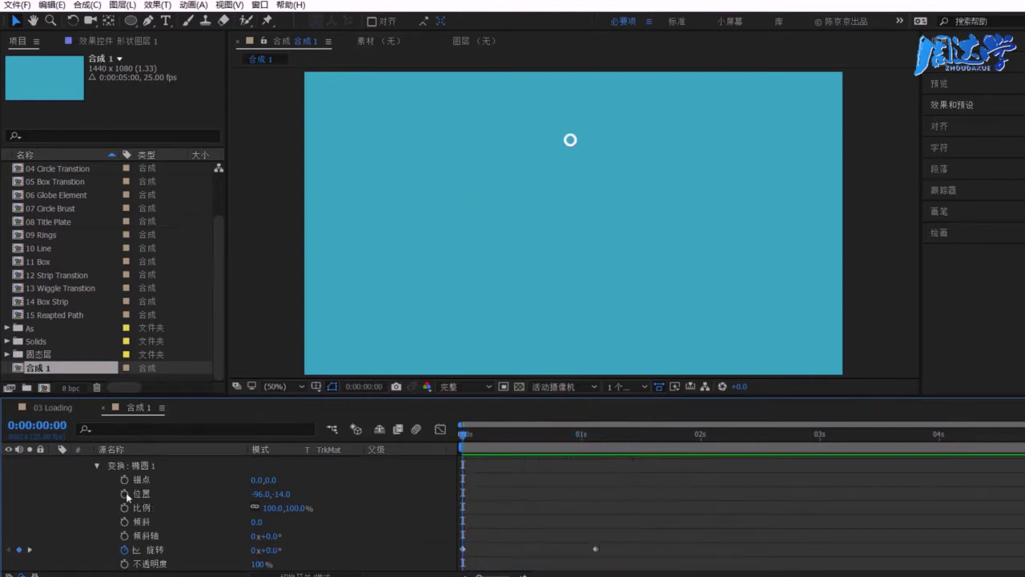
Enable keyframing on the Repeater 1 Rotation and set it to 0° at the start
click(97, 465)
click(112, 550)
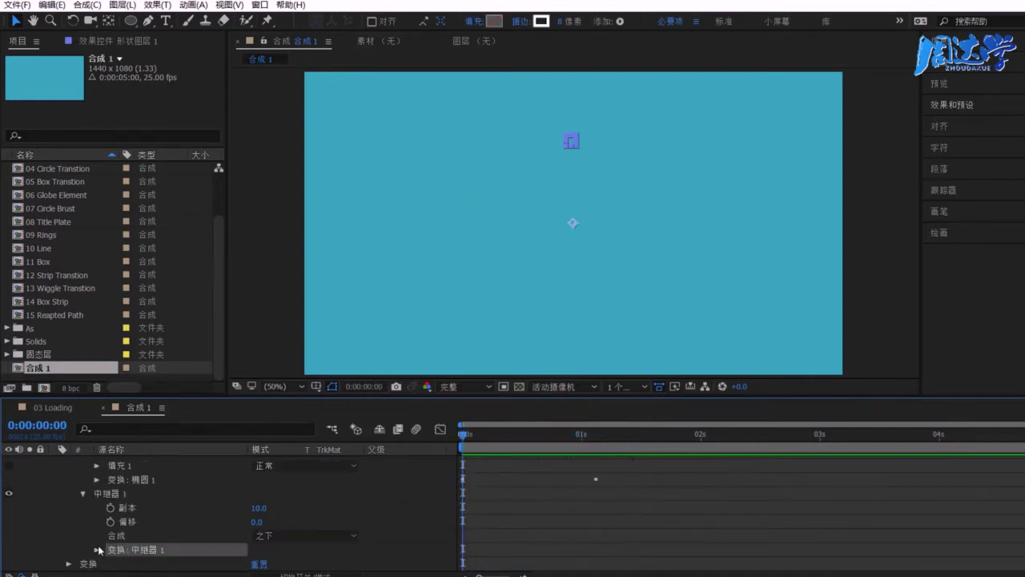
click(97, 550)
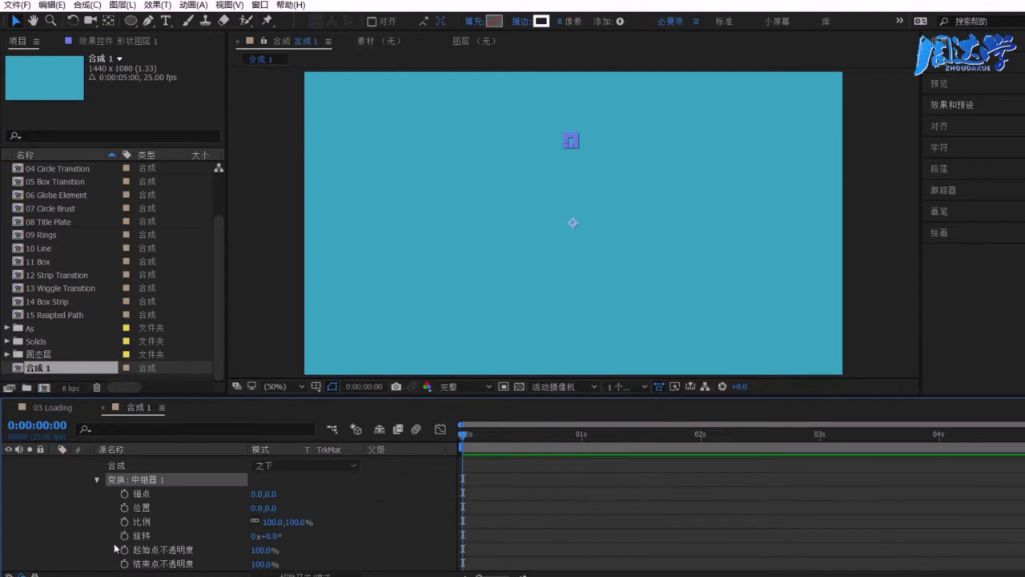
mouse_move(265, 535)
mouse_down()
mouse_move(285, 551)
mouse_move(274, 543)
mouse_up()
click(275, 536)
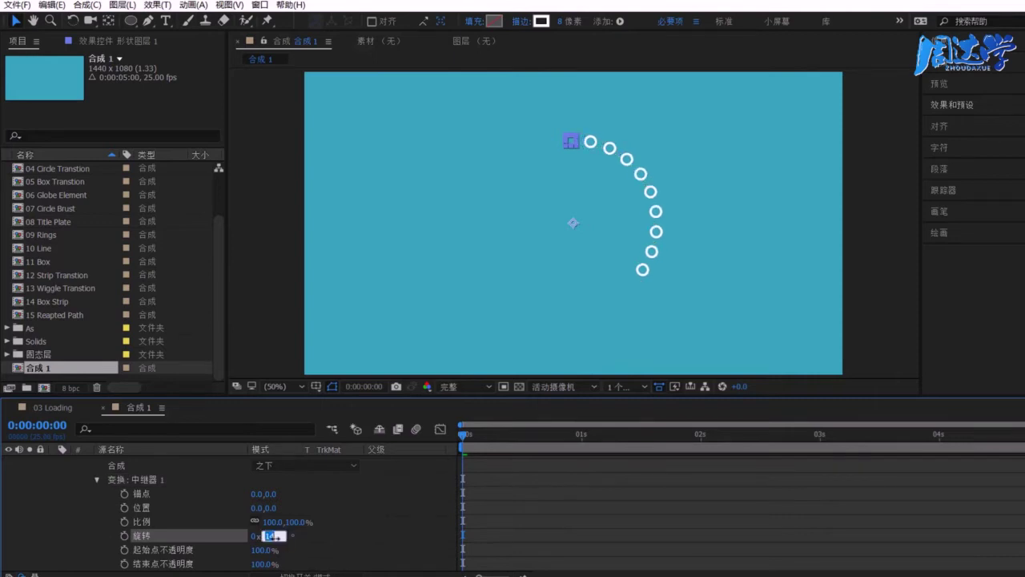
text(15)
key(Tab)
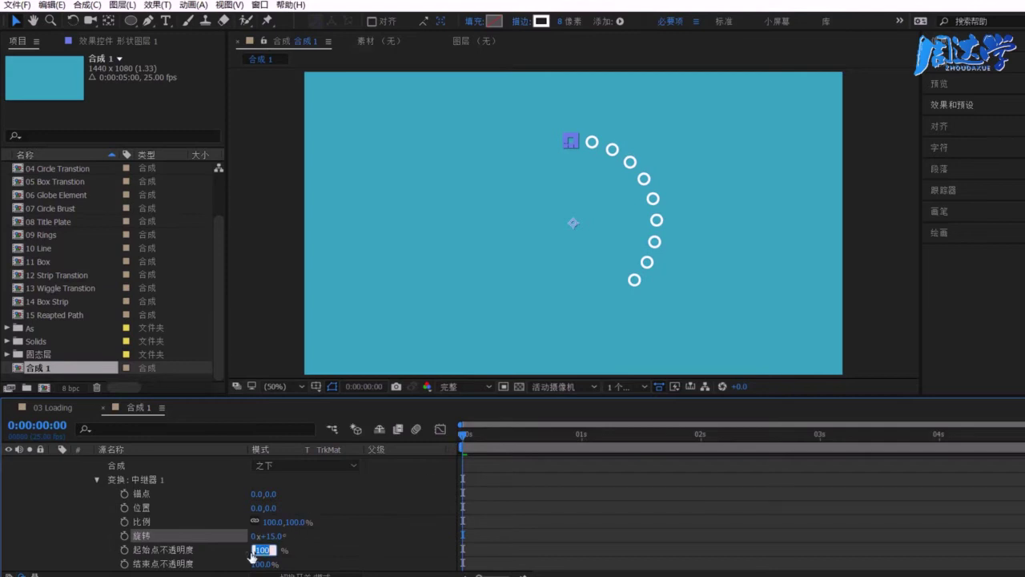
click(124, 536)
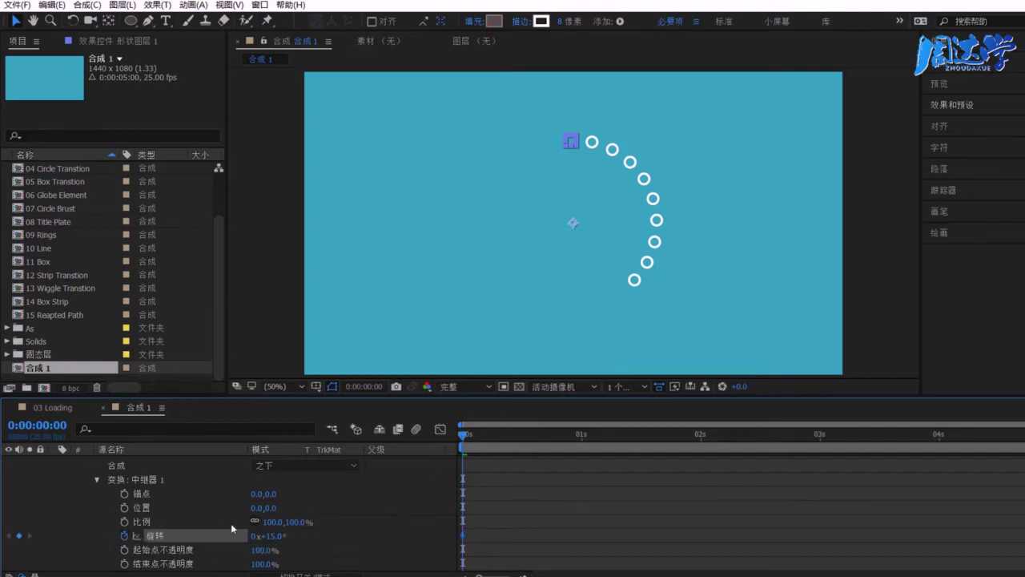
click(273, 536)
text(0)
key(Tab)
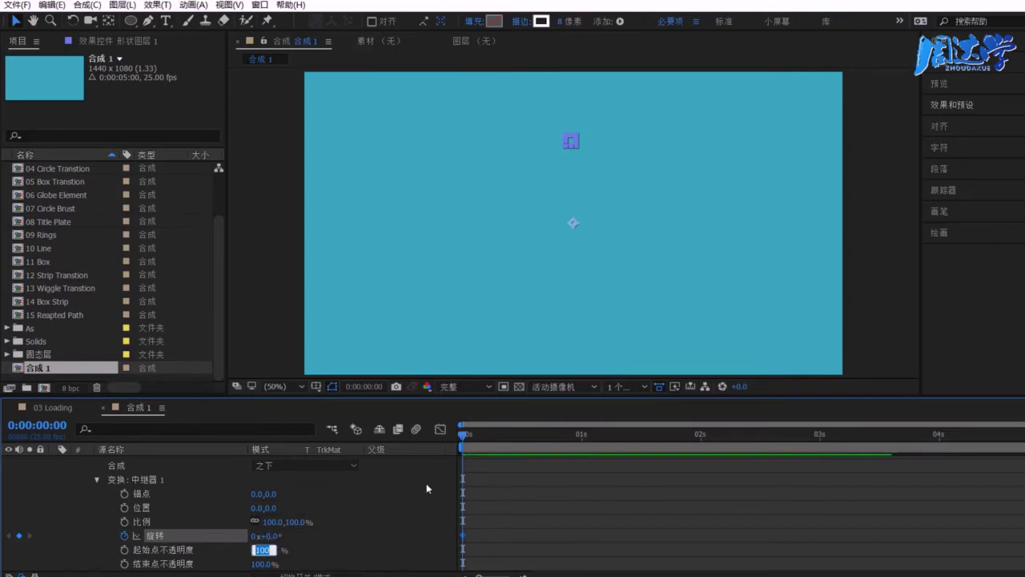
Add Repeater Rotation keyframes of 15° a few frames in and 0° at 1:00
drag(468, 440, 521, 440)
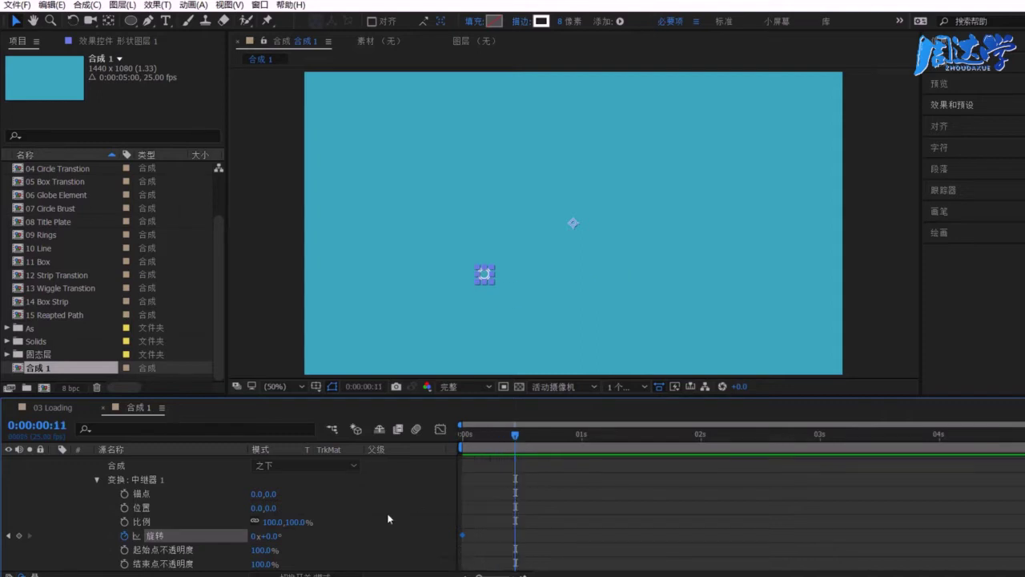
click(275, 536)
text(15)
key(Tab)
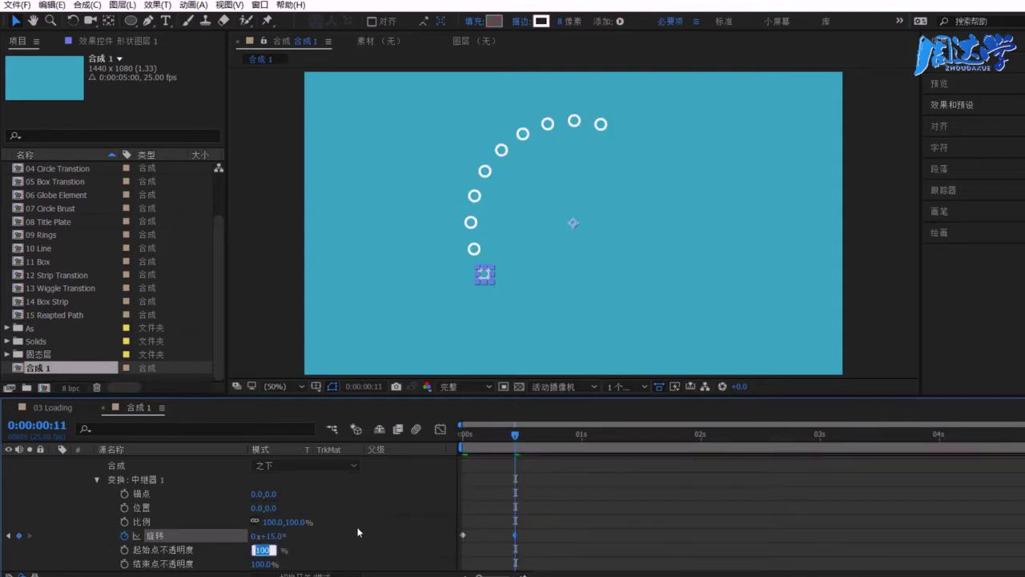
drag(515, 439, 583, 442)
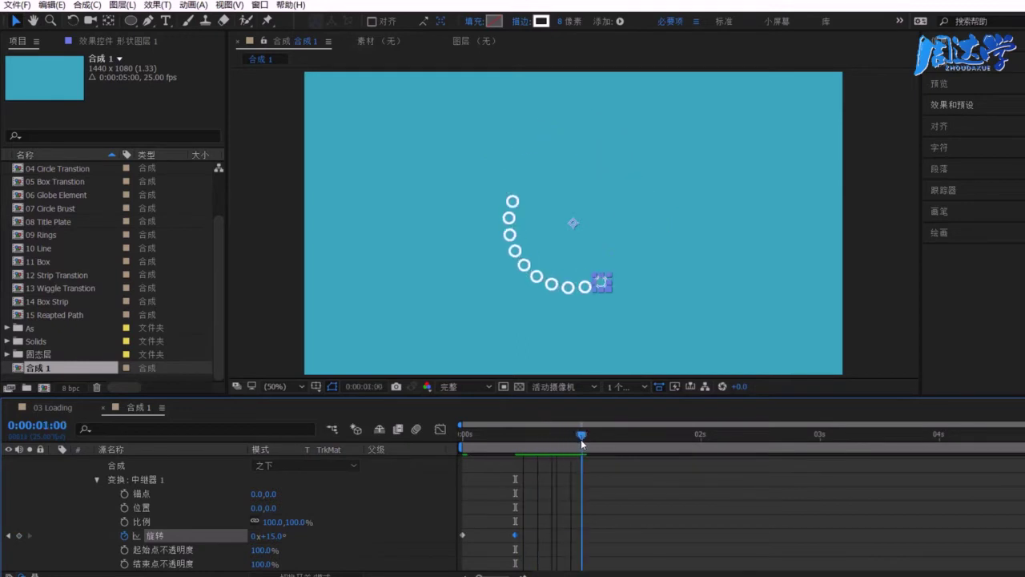
click(274, 534)
text(0)
key(Return)
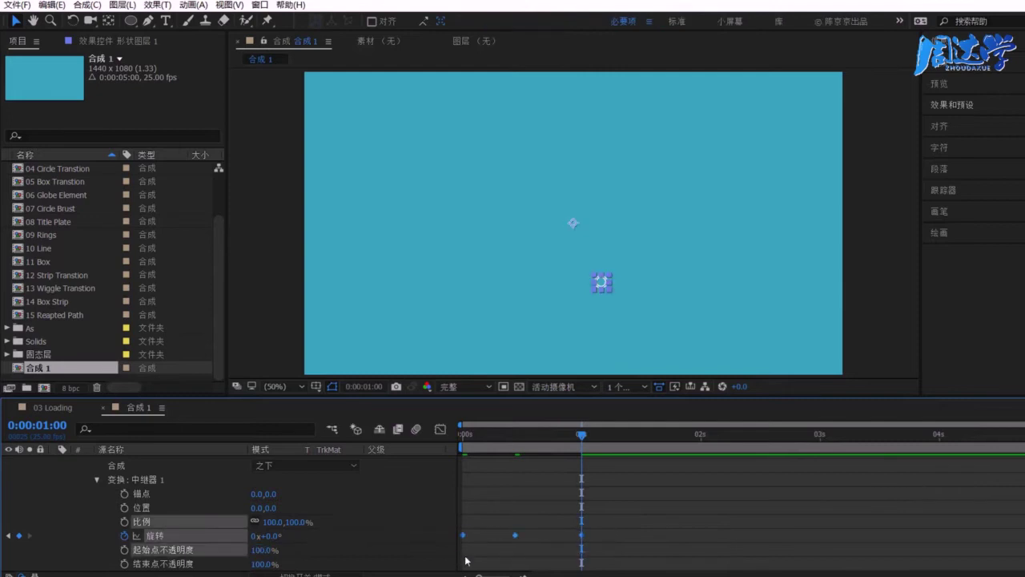
Apply Easy Ease (F9) to the Repeater rotation keyframes
right_click(515, 535)
mouse_move(570, 525)
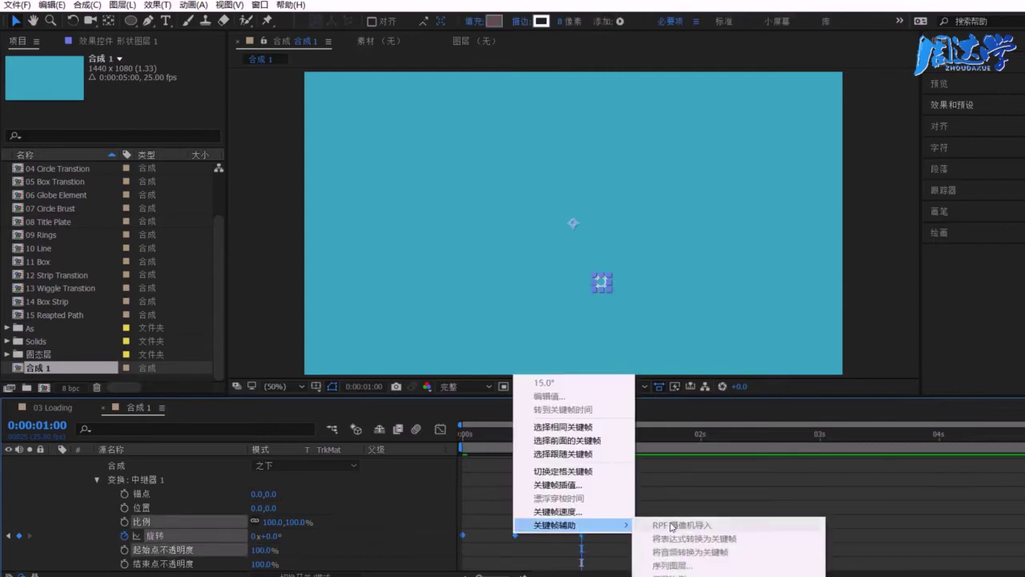
key(F9)
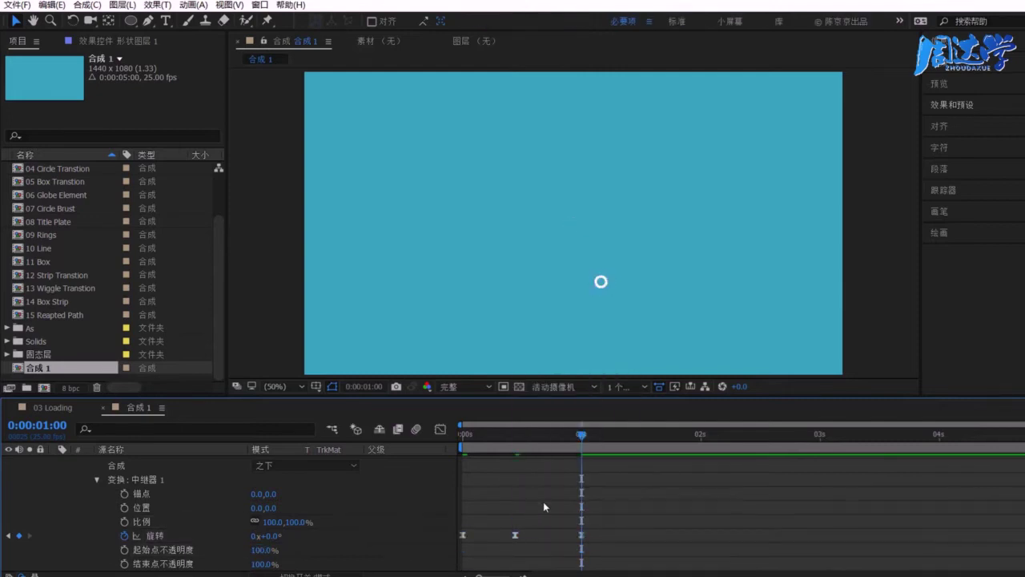
Fit the composition in the viewer, preview, and scrub to frame 21 to check the arc
click(276, 386)
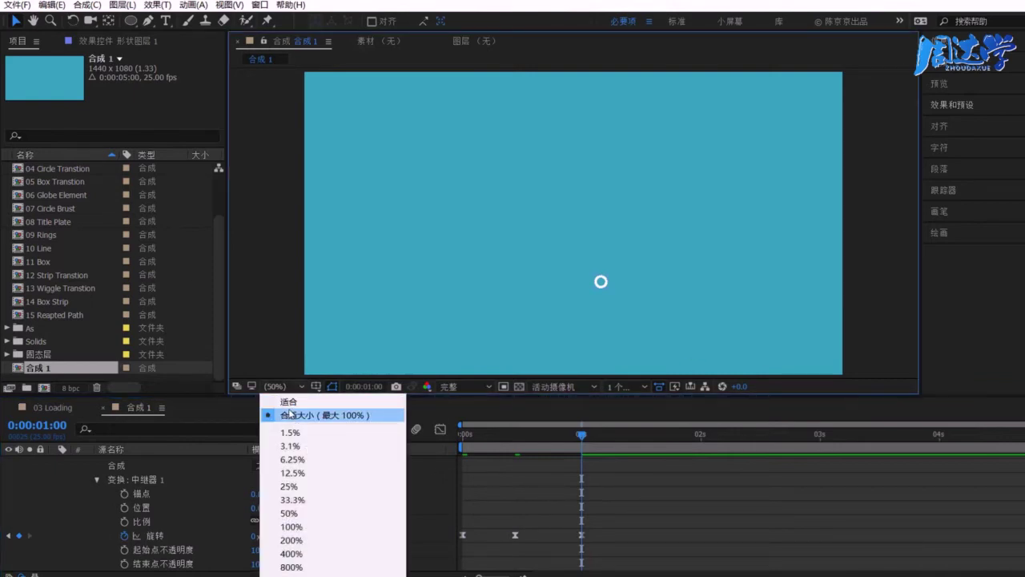
click(293, 416)
click(281, 387)
click(293, 410)
key(space)
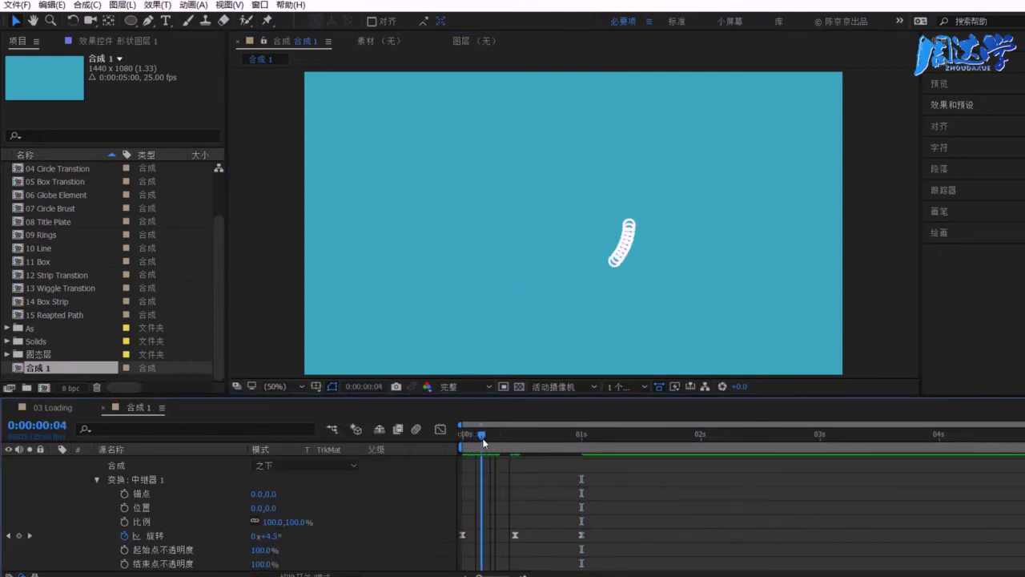
drag(508, 442, 560, 455)
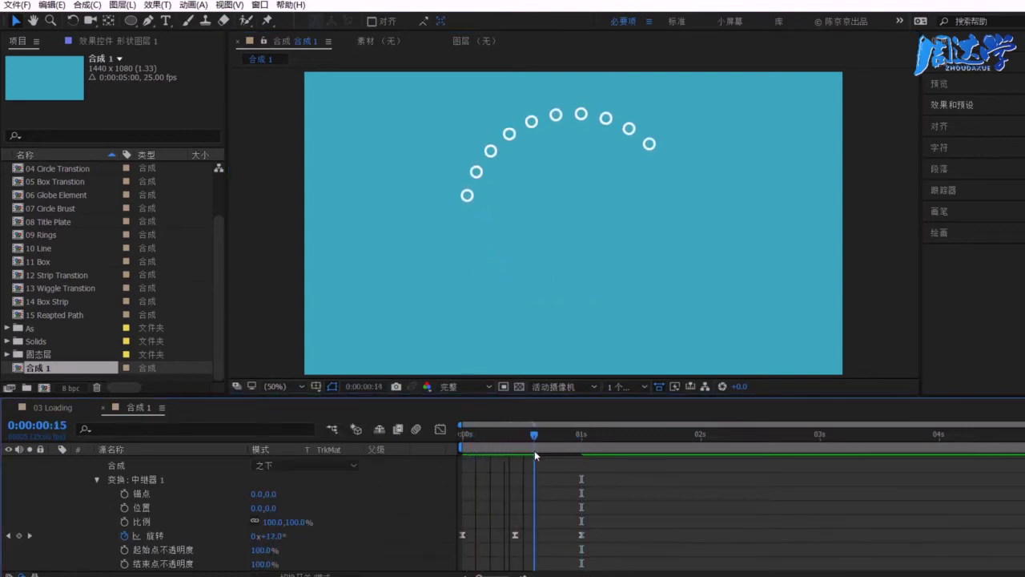
Select the shape layer and move the playhead back toward the start
scroll(230, 504, up, 3)
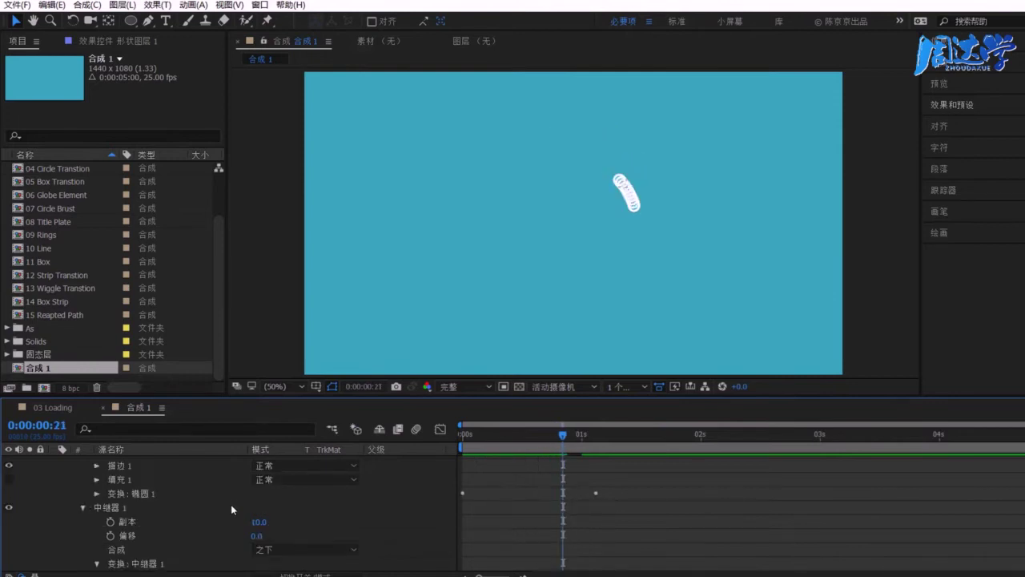
scroll(179, 509, up, 3)
scroll(139, 480, up, 1)
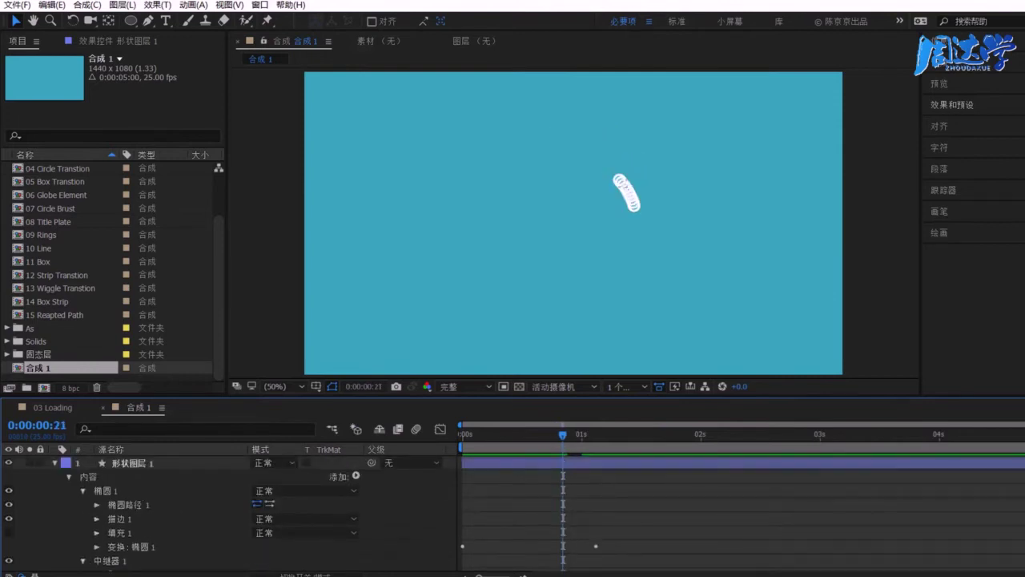
click(117, 466)
mouse_move(563, 437)
mouse_down()
mouse_move(484, 447)
mouse_move(525, 460)
mouse_up()
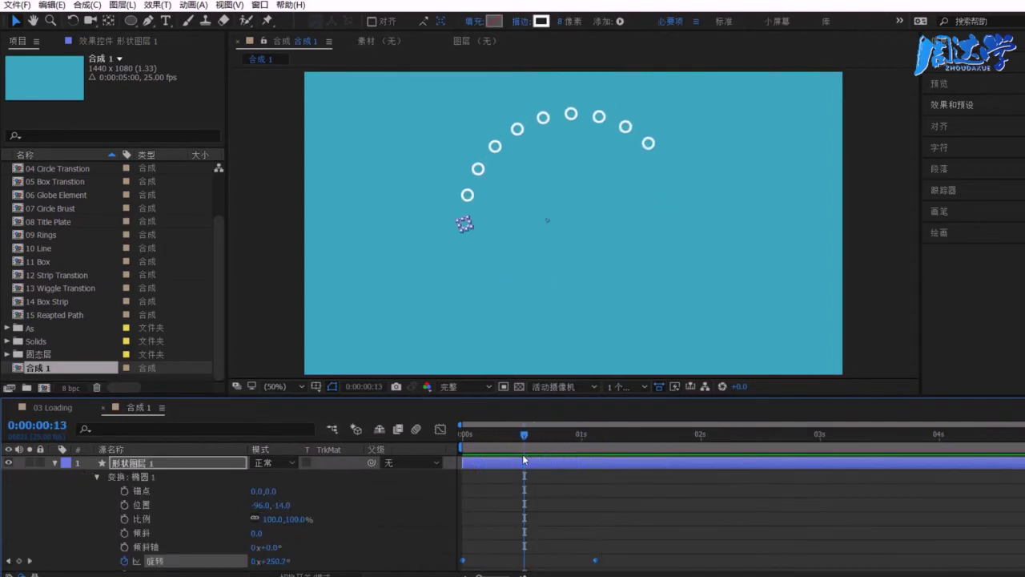
Change the Transform: Ellipse 1 Position from -96,-14 to 0,0
scroll(200, 539, down, 2)
scroll(193, 535, down, 2)
scroll(187, 536, up, 4)
click(136, 479)
click(260, 504)
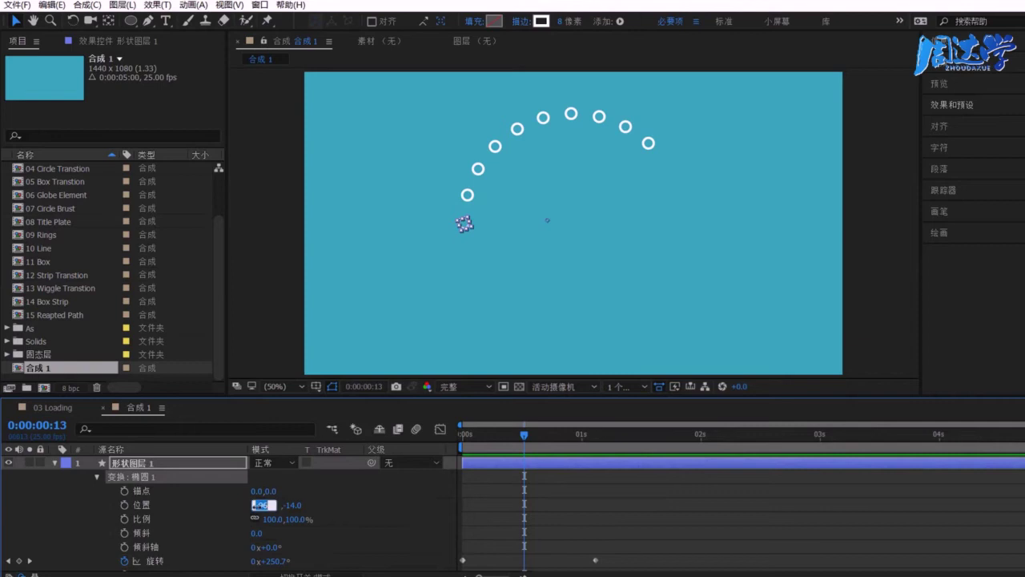
text(0)
key(Tab)
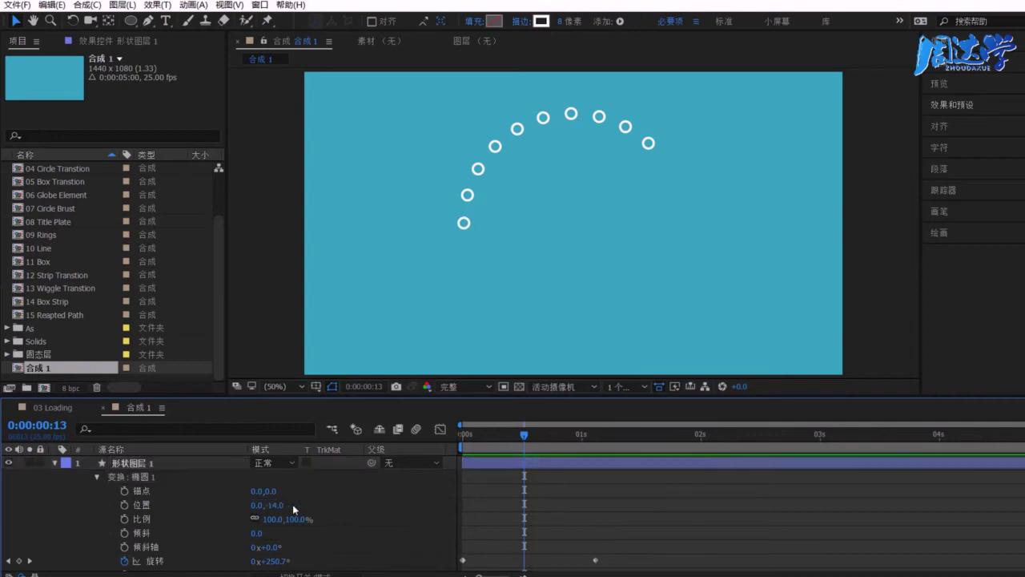
text(0)
key(Return)
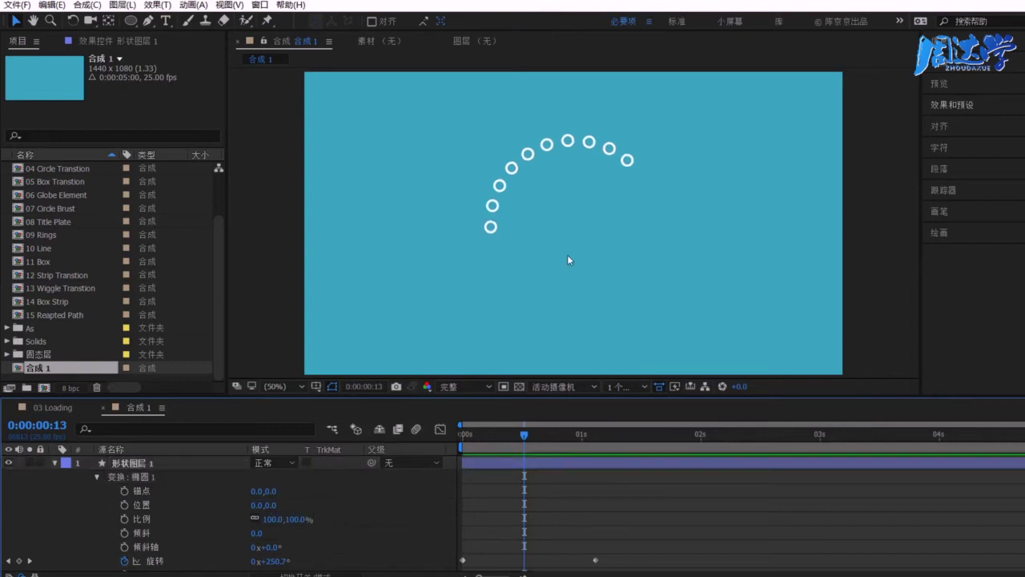
Set Ellipse Path 1's position to 0, -283
click(54, 464)
click(55, 463)
click(104, 490)
click(112, 504)
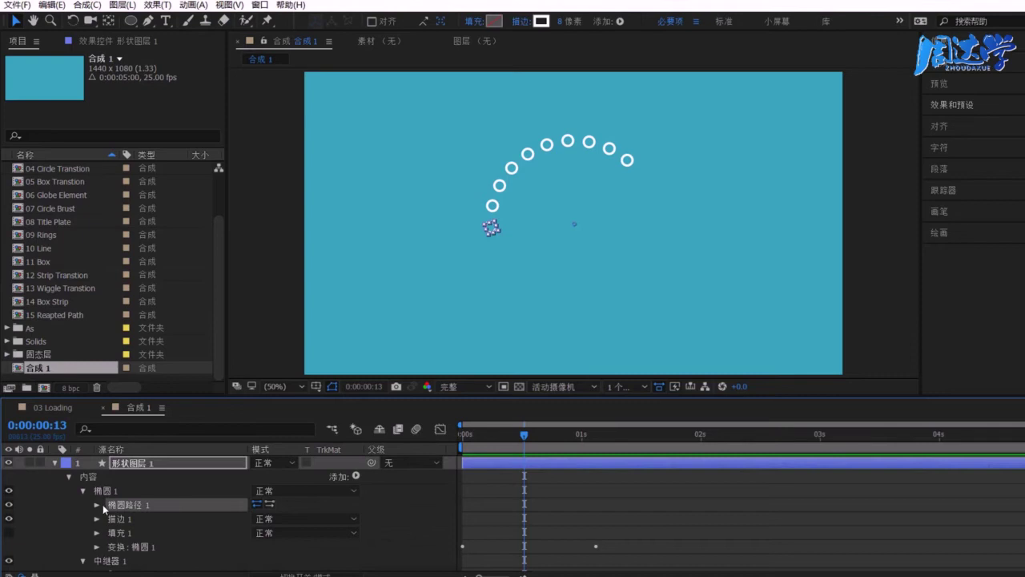
click(98, 505)
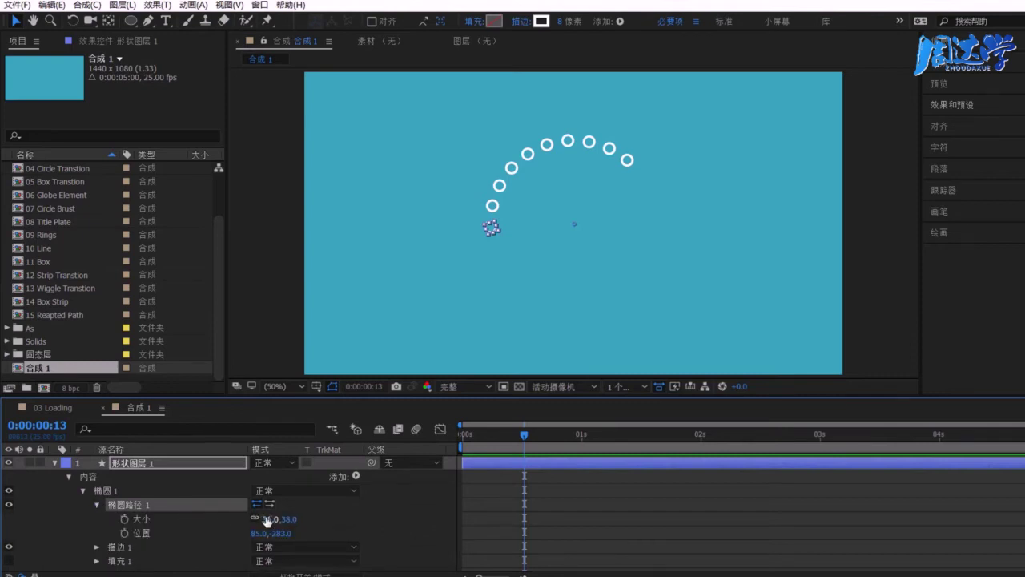
mouse_move(258, 533)
mouse_down()
mouse_move(183, 539)
mouse_move(346, 540)
mouse_up()
click(257, 533)
text(0)
key(Tab)
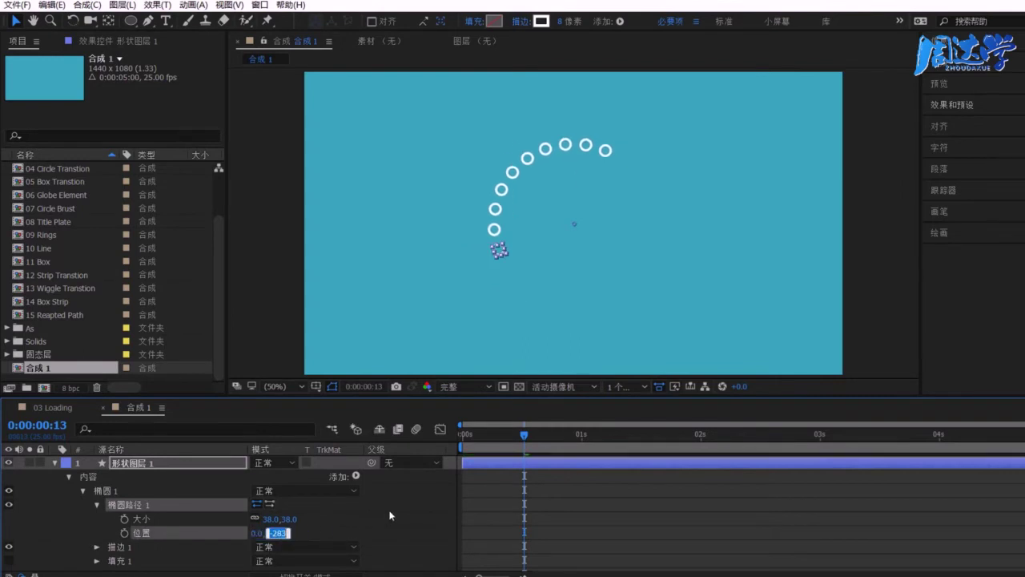
key(Return)
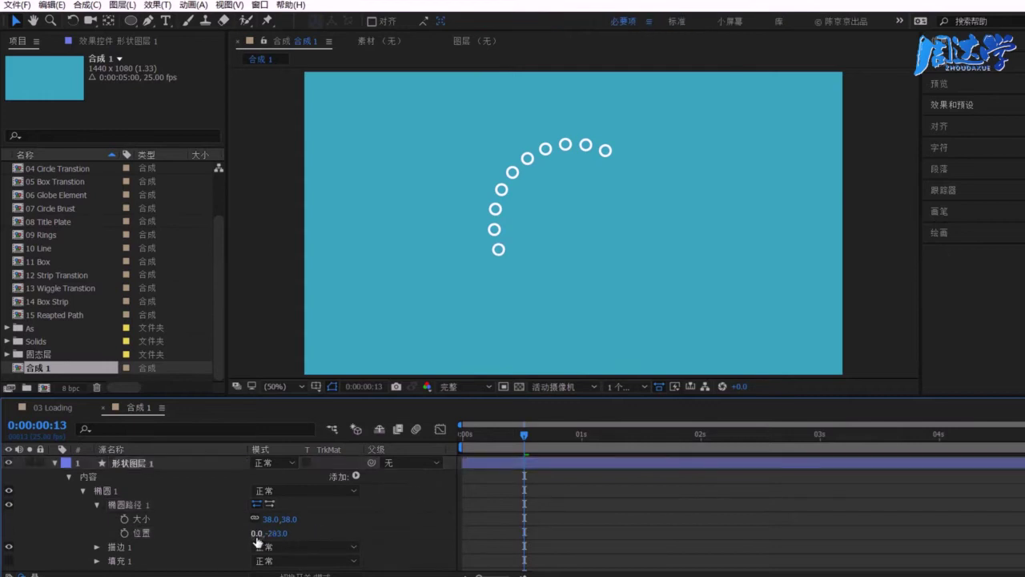
Test a smaller Y offset, restore -283, and scrub back to the start
mouse_move(279, 534)
mouse_down()
mouse_move(413, 524)
mouse_move(291, 528)
mouse_up()
click(483, 251)
mouse_move(494, 435)
mouse_down()
mouse_move(472, 435)
mouse_move(503, 439)
mouse_move(435, 445)
mouse_up()
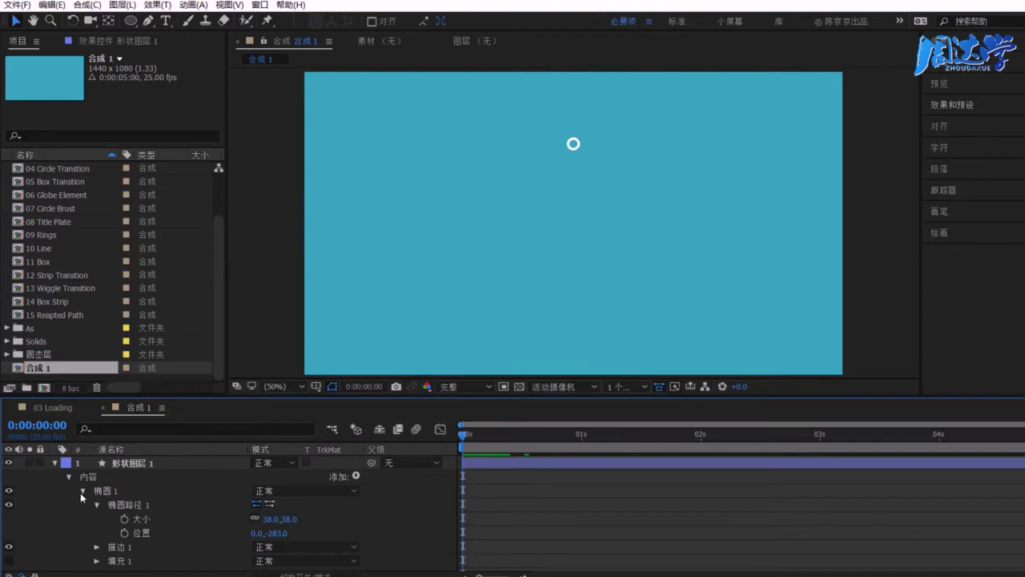
Try moving the Ellipse 1 transform position, then undo it back to 0,0
click(97, 505)
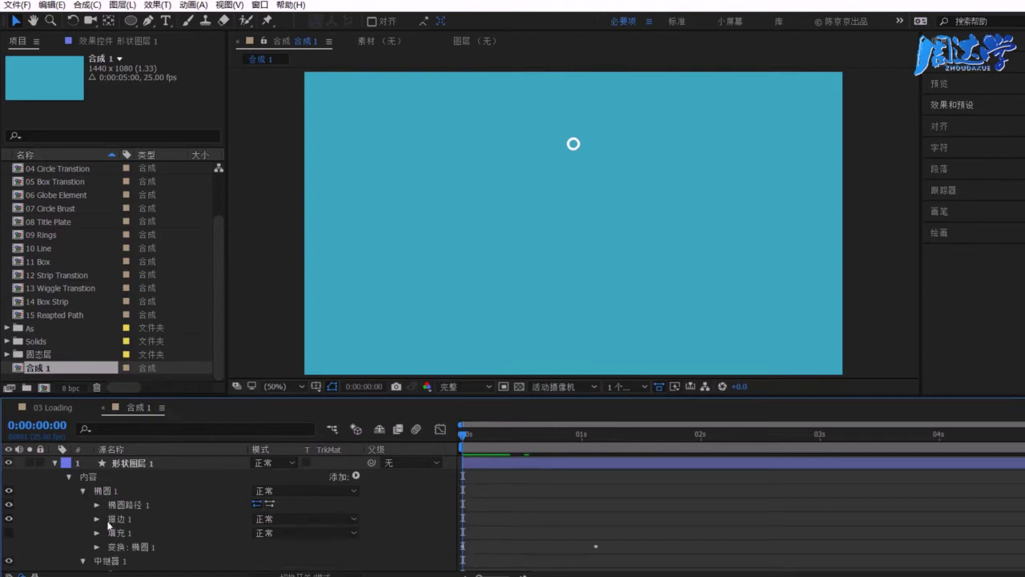
click(120, 545)
click(96, 546)
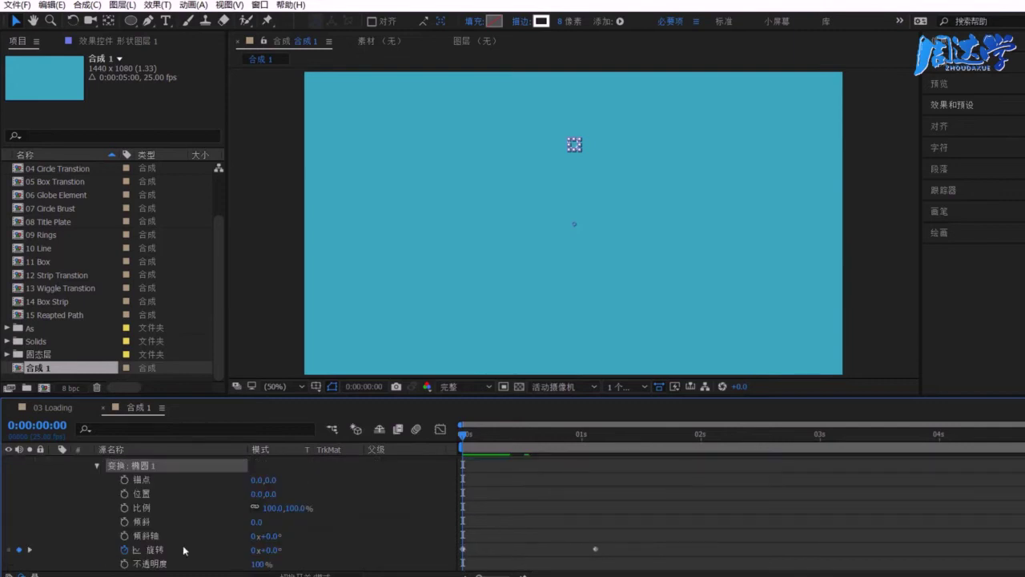
drag(273, 496, 346, 497)
key(ctrl+z)
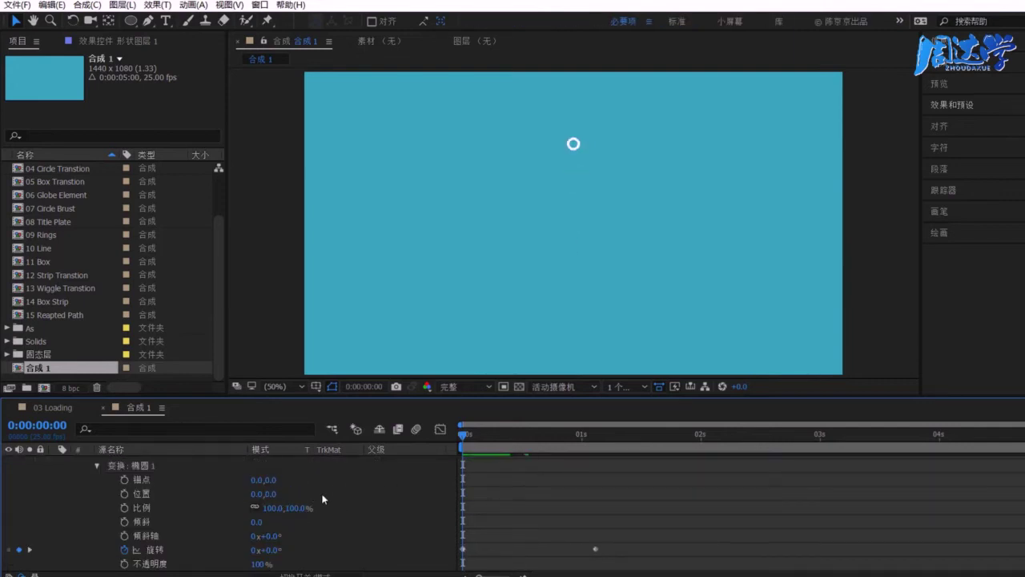
click(97, 465)
Collapse the shape layer, preview the arc of circles, and stop at frame 12
scroll(185, 503, down, 1)
scroll(109, 497, up, 2)
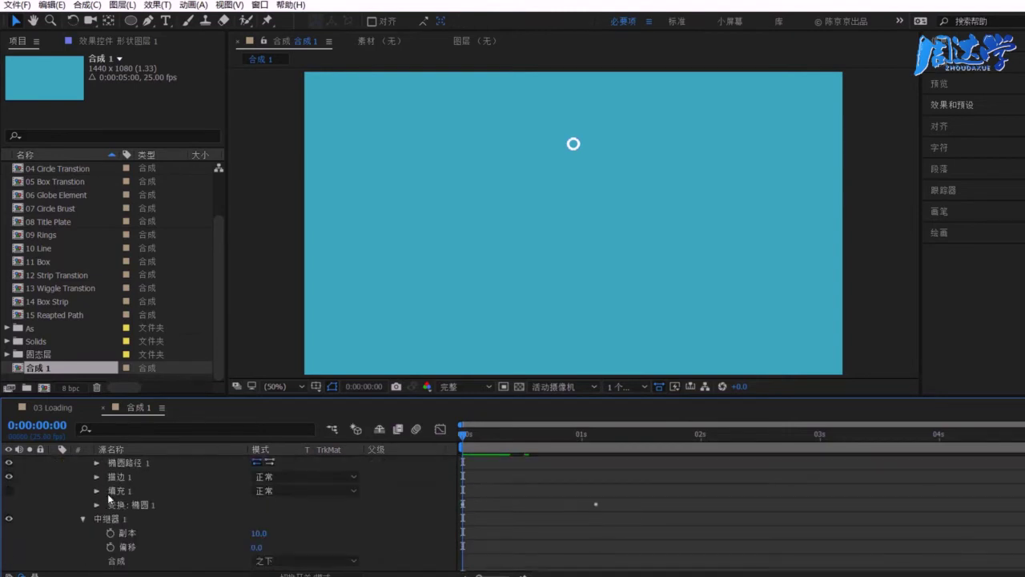
scroll(108, 493, up, 3)
click(53, 462)
key(space)
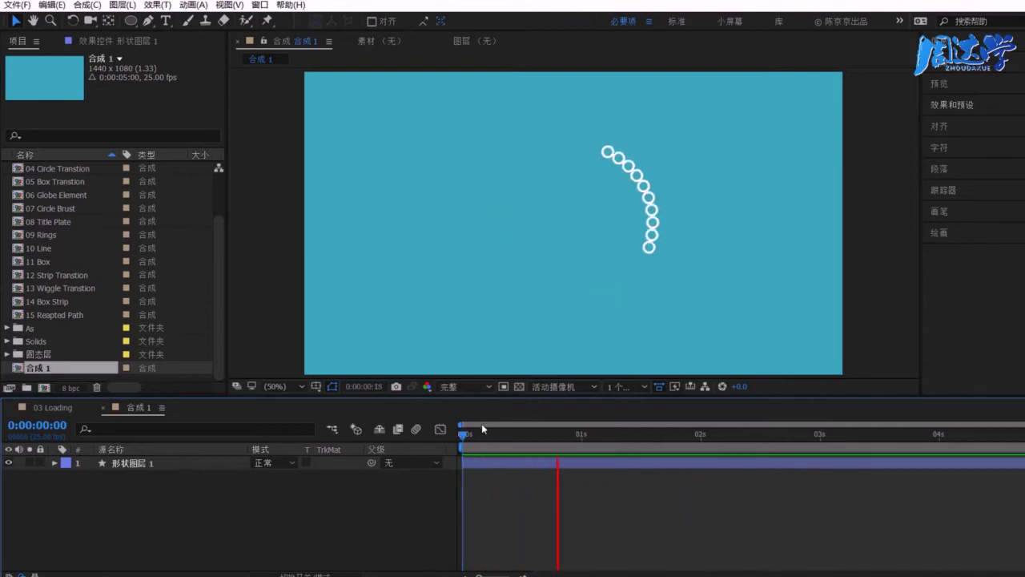
key(space)
click(520, 432)
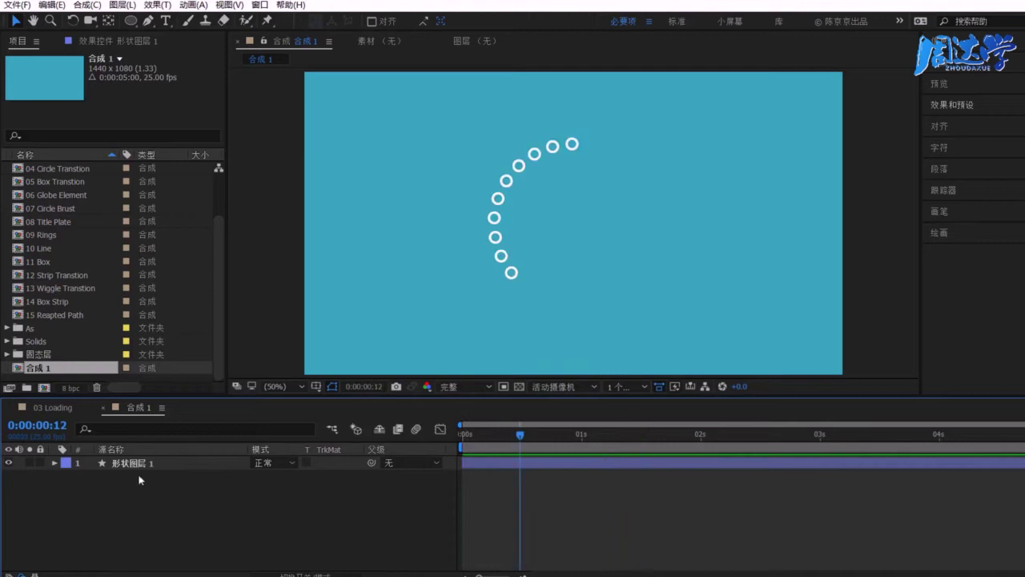
Move Repeater 1 above the ellipse's transform inside the Ellipse 1 group
click(55, 462)
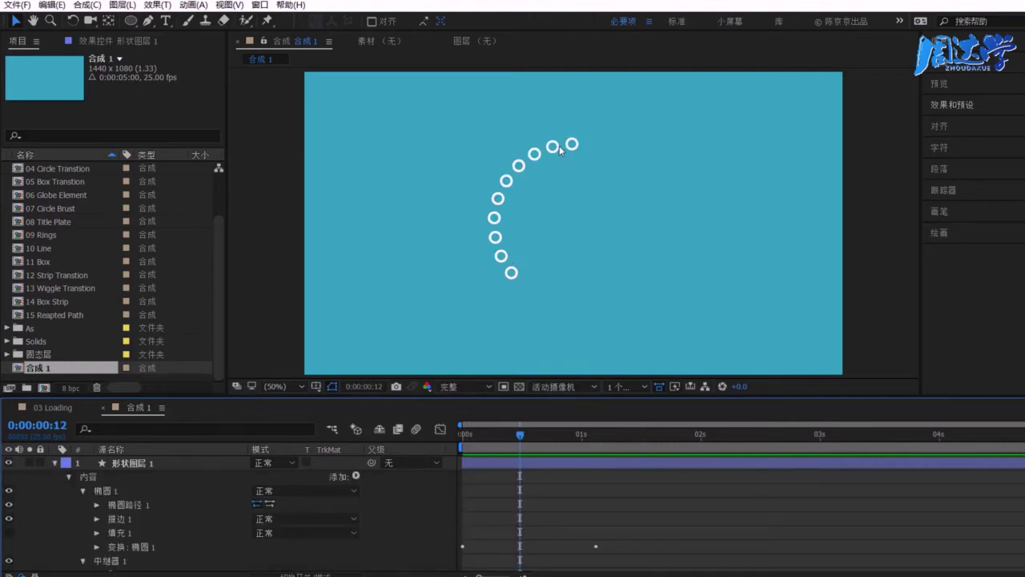
click(101, 493)
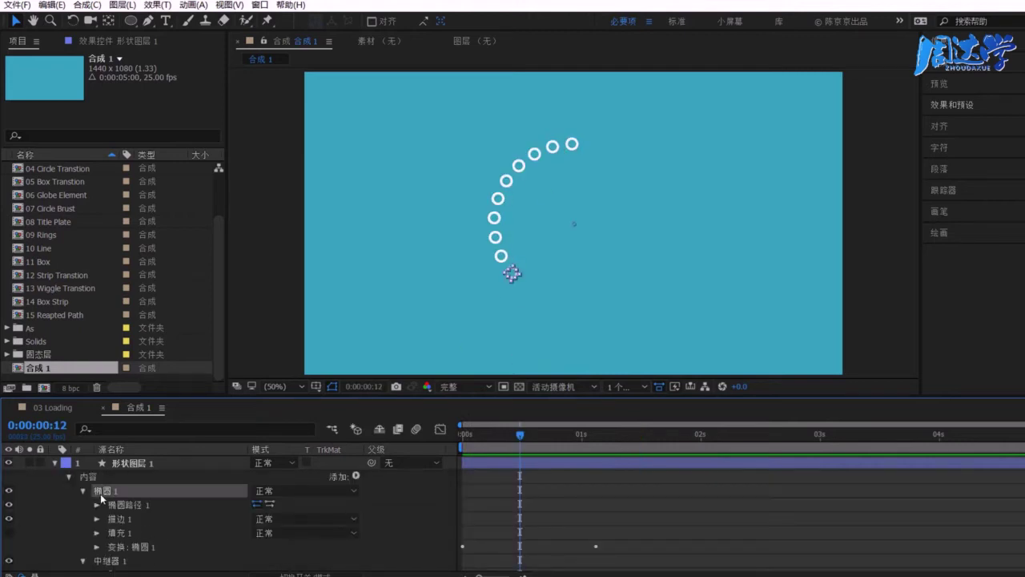
key(grave)
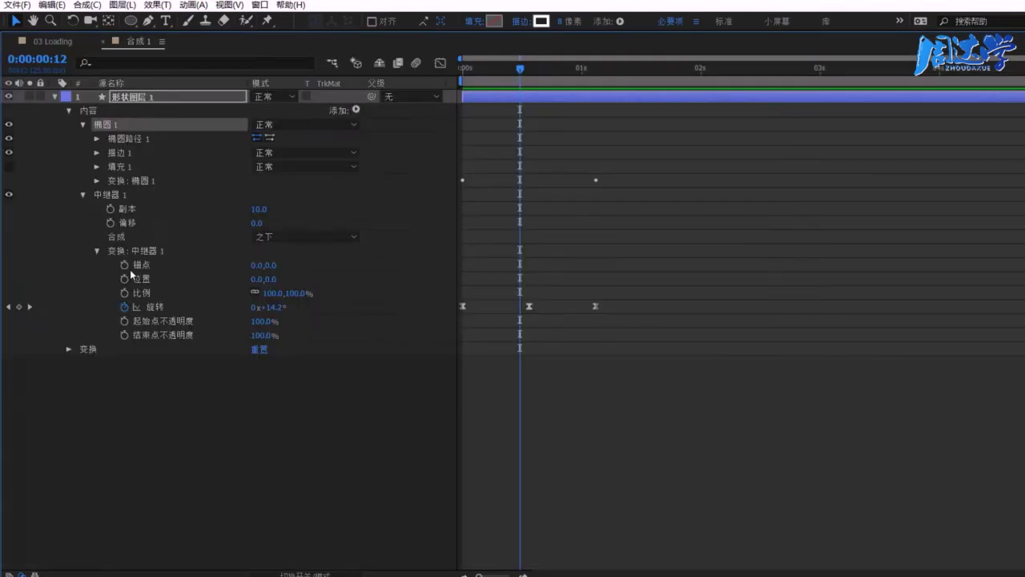
click(142, 249)
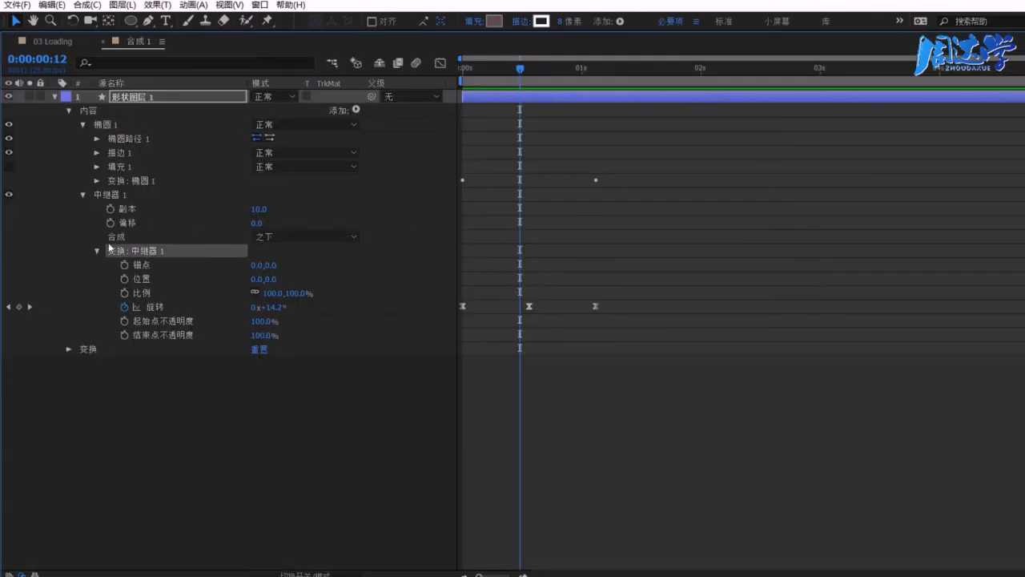
click(107, 193)
click(83, 195)
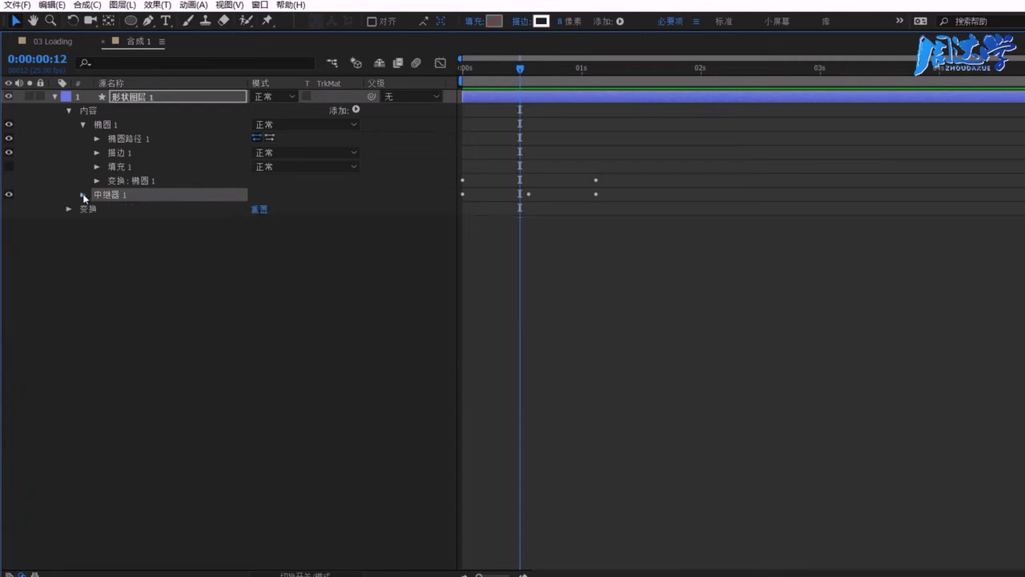
drag(107, 193, 120, 178)
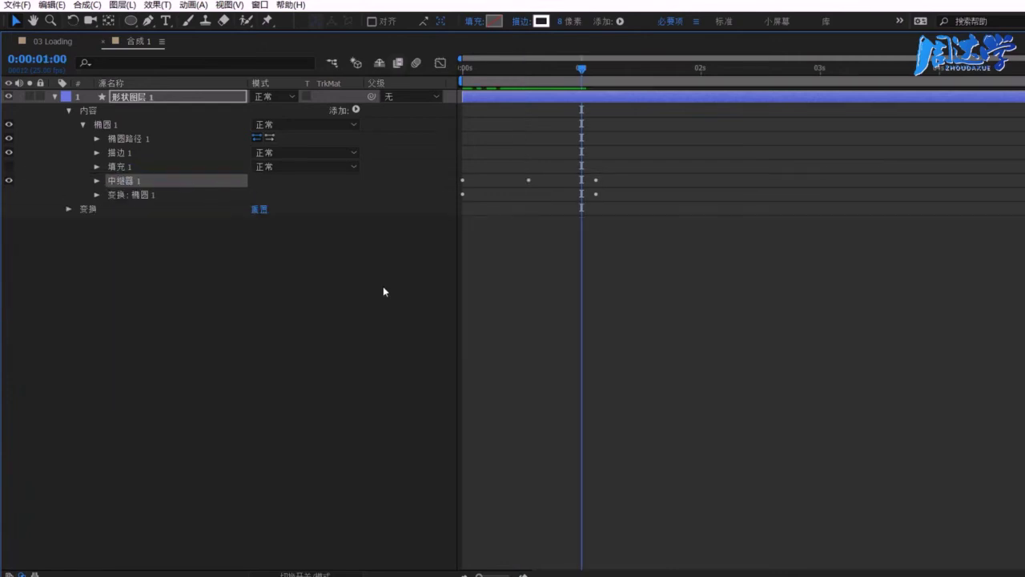
Duplicate the ellipse group as 椭圆 2, expand 椭圆 1, and restore the full workspace
click(100, 125)
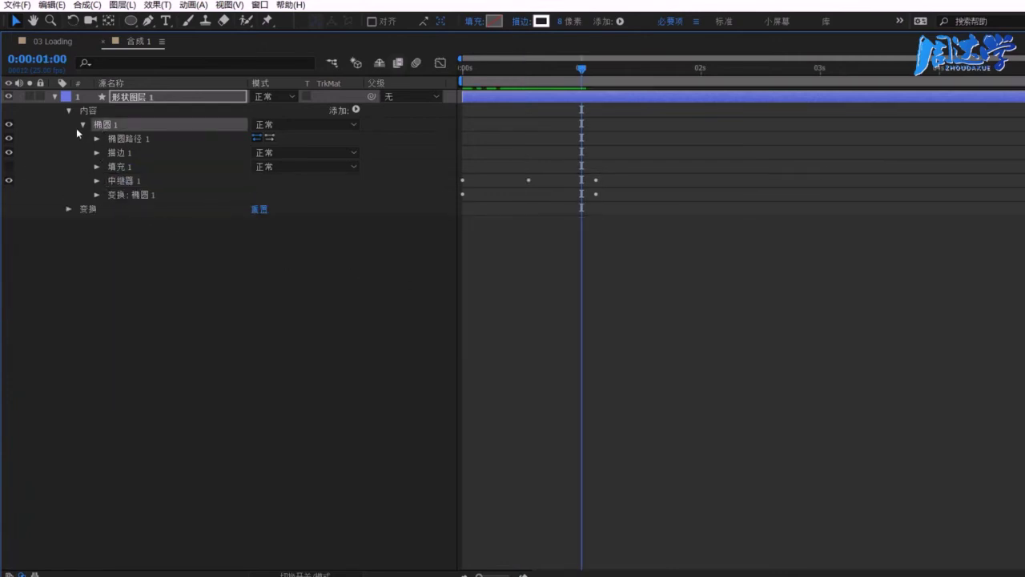
click(83, 126)
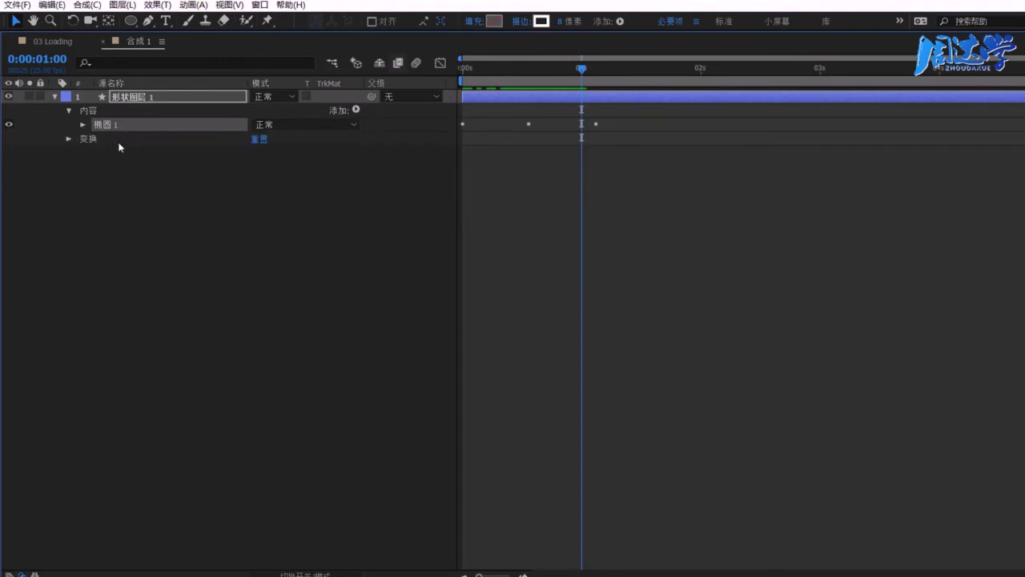
key(ctrl+d)
click(97, 140)
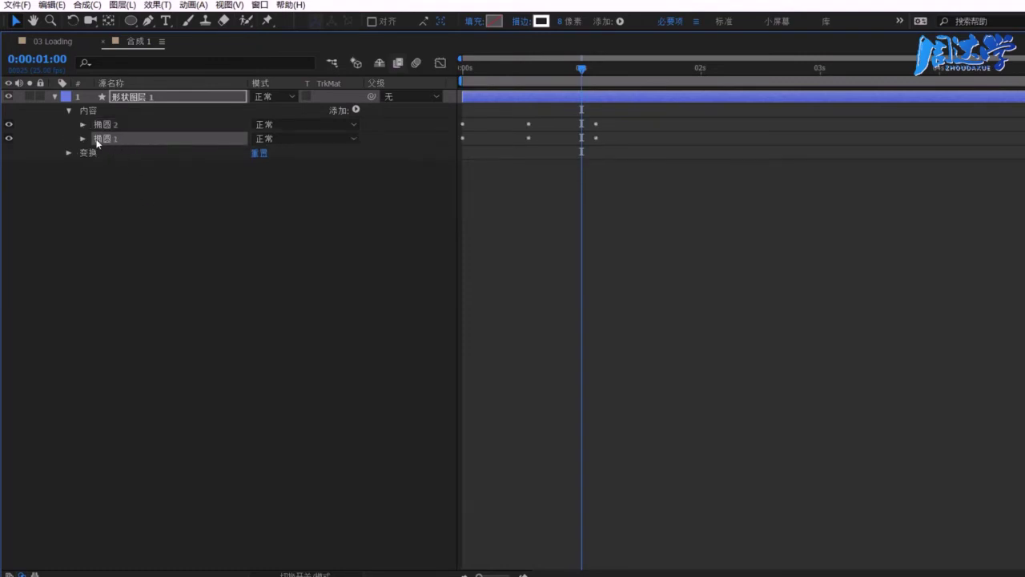
click(82, 139)
key(grave)
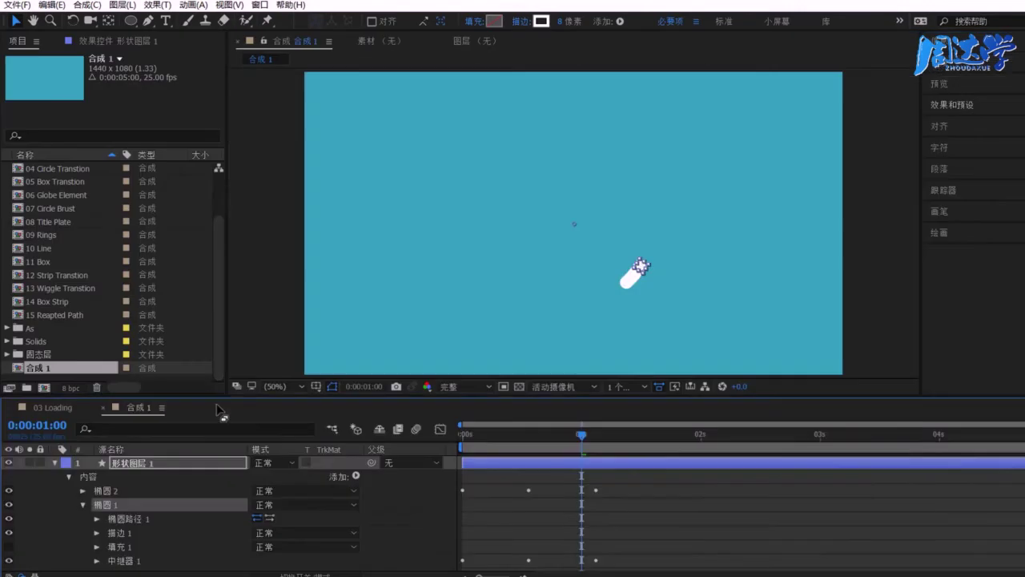
At frame 19, turn off Ellipse 1's stroke and turn on its fill
drag(581, 436, 554, 450)
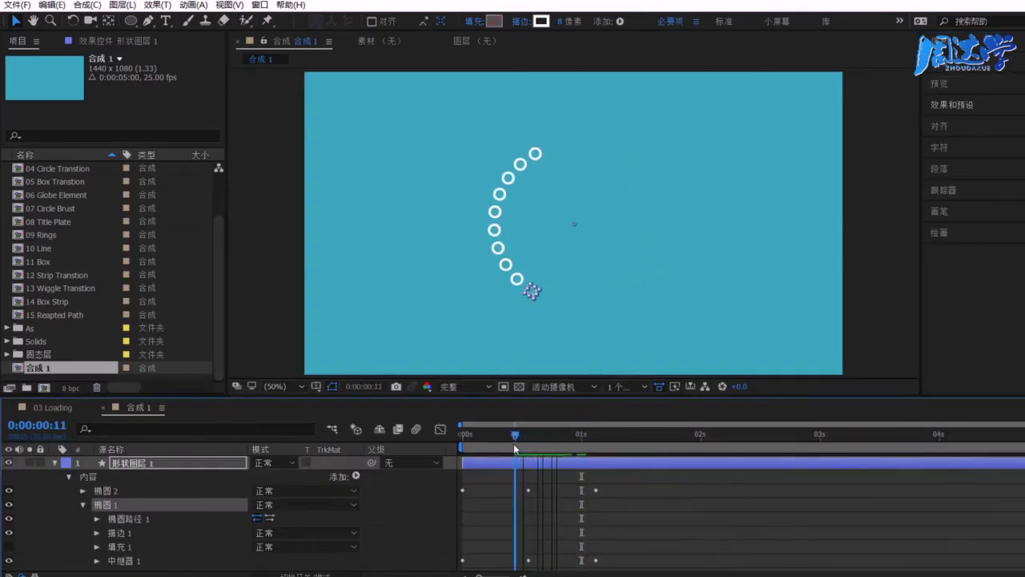
click(118, 534)
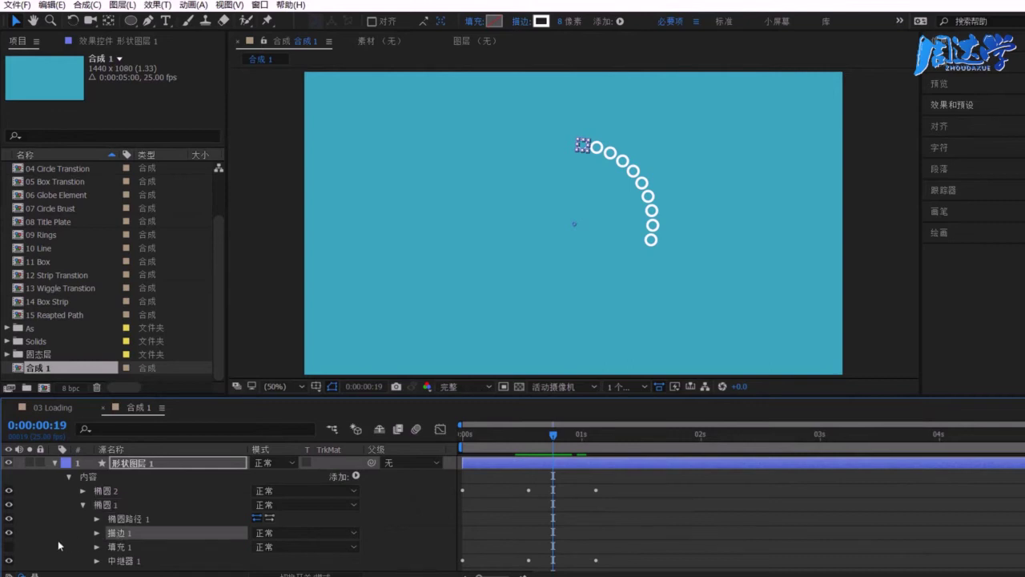
click(9, 533)
click(117, 547)
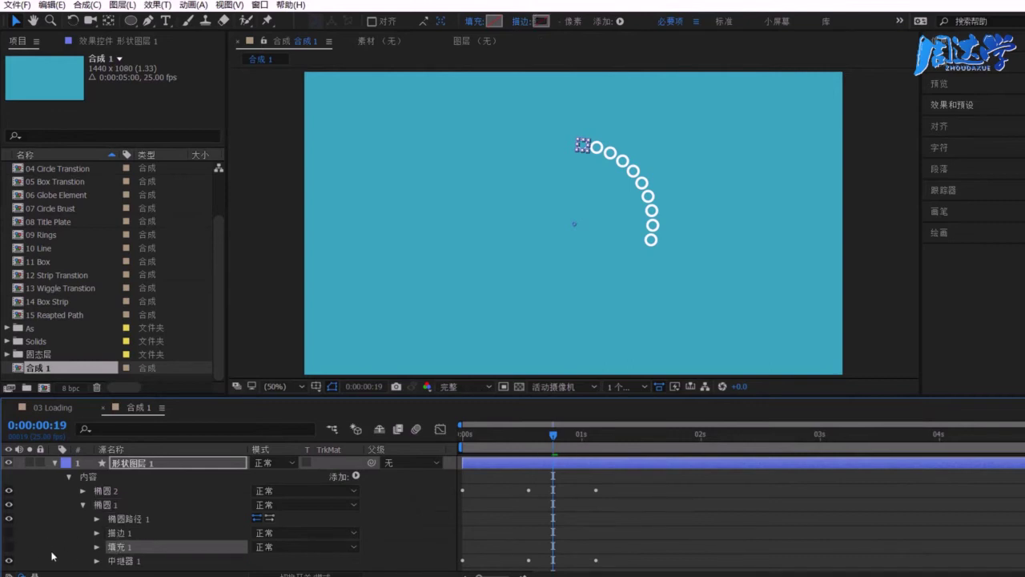
click(8, 546)
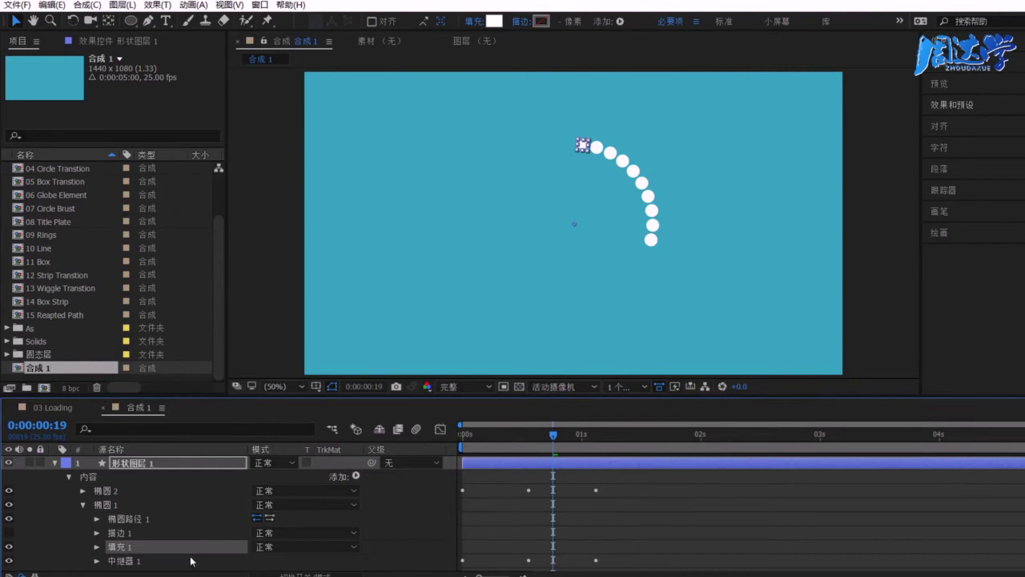
Set the fill colour to orange ECB236
click(494, 21)
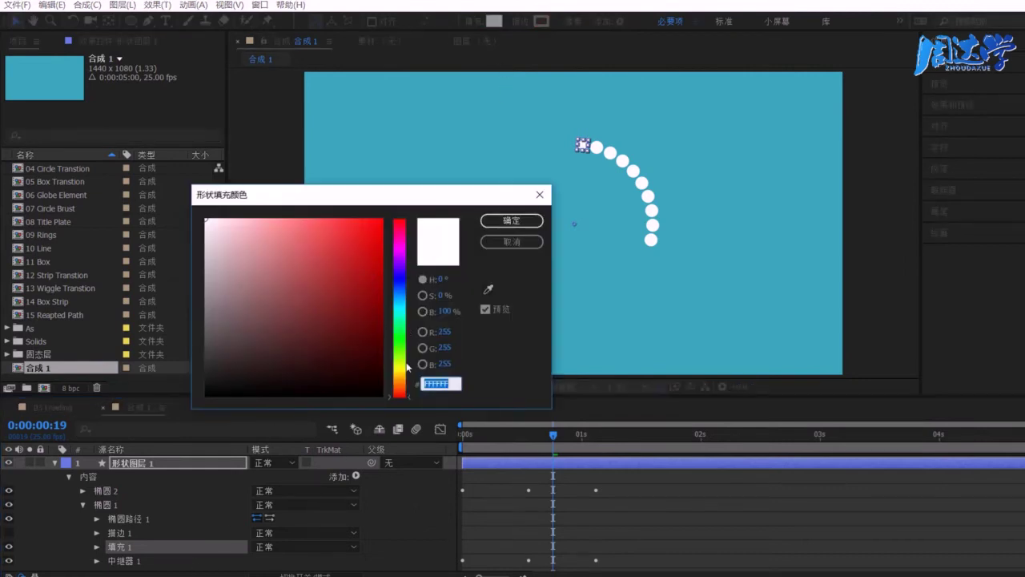
click(405, 377)
drag(360, 249, 342, 230)
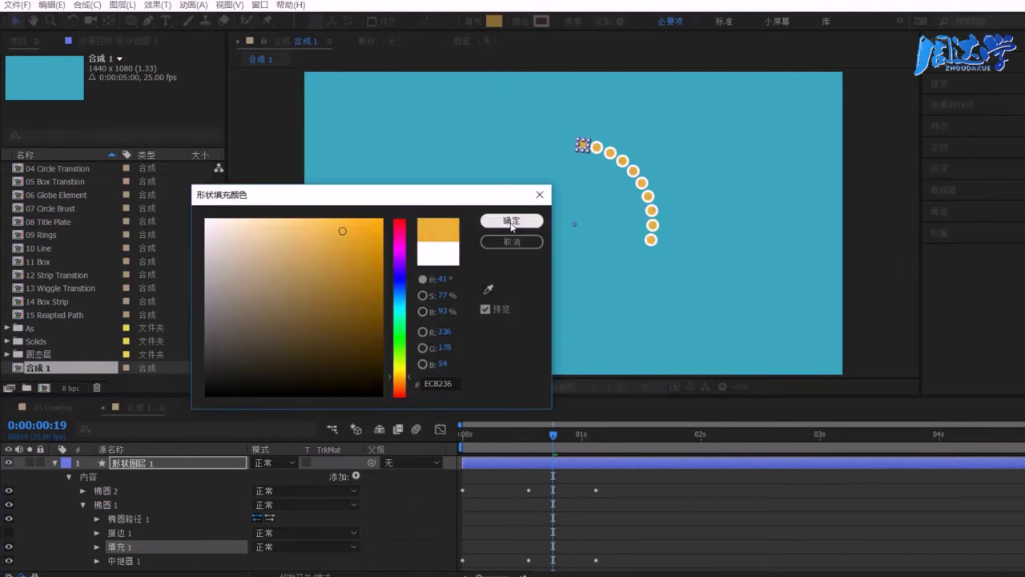
click(512, 221)
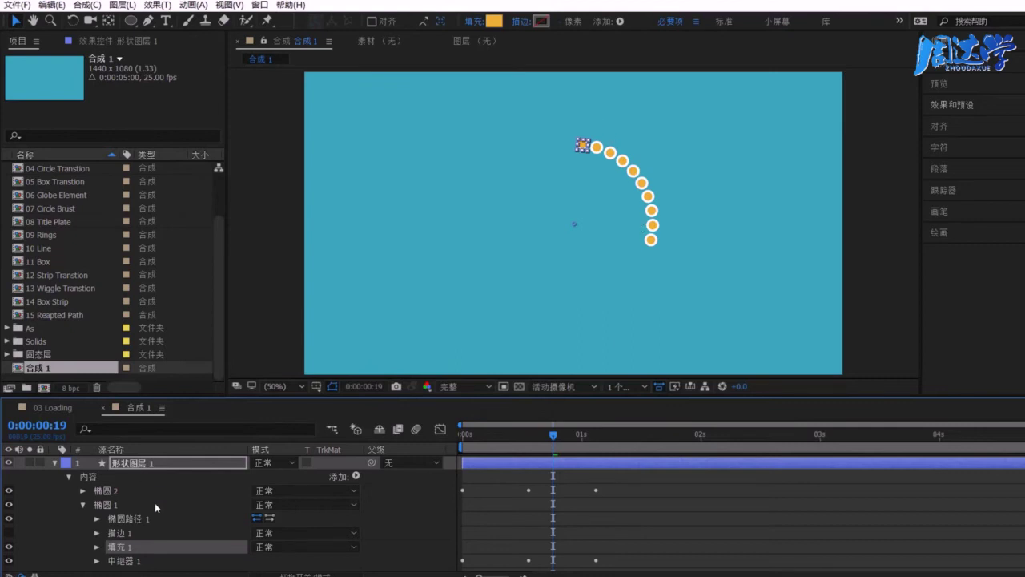
Try scaling the ellipse group smaller, then undo it back to 100%
click(96, 520)
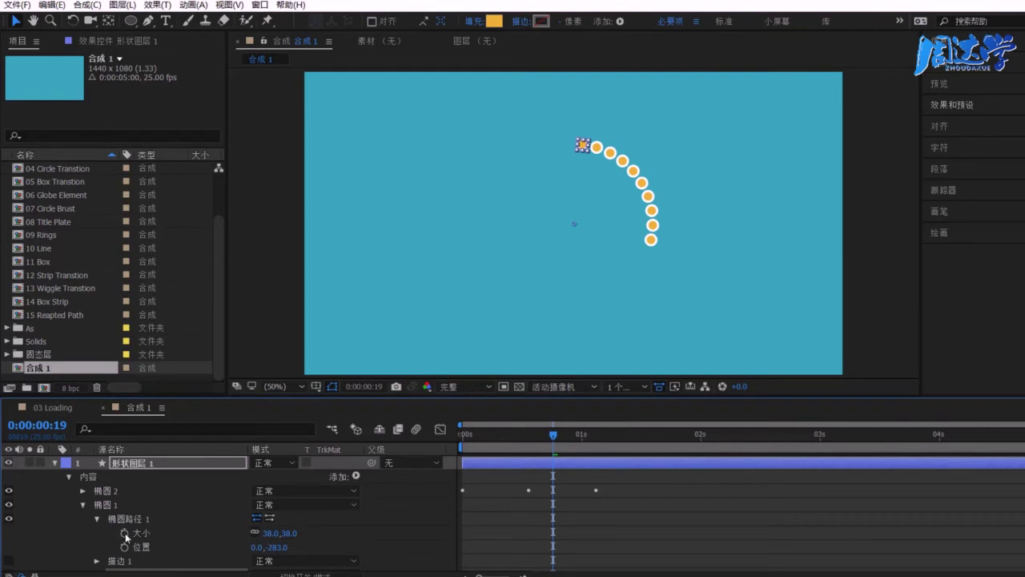
scroll(142, 545, down, 3)
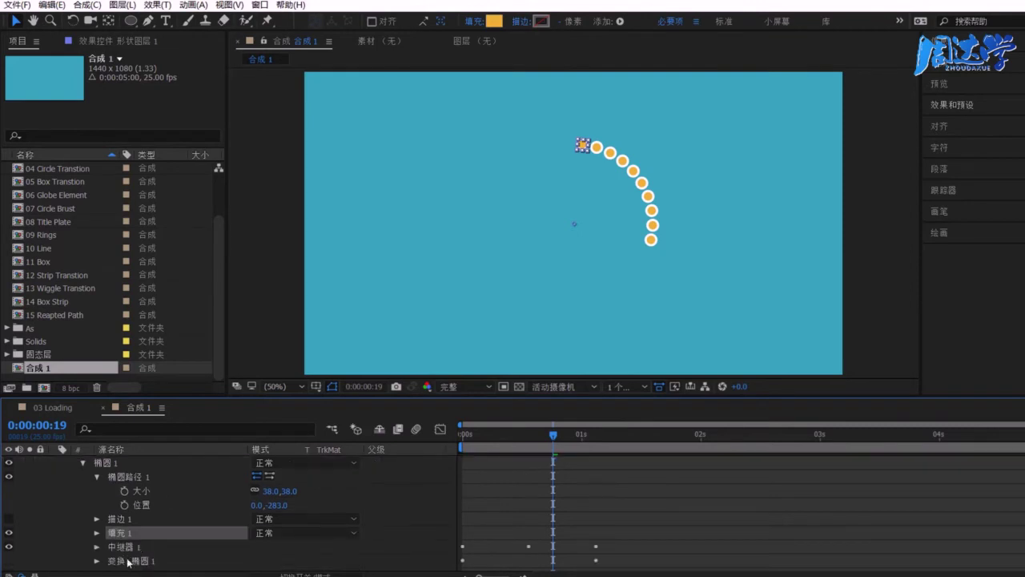
click(124, 563)
click(97, 561)
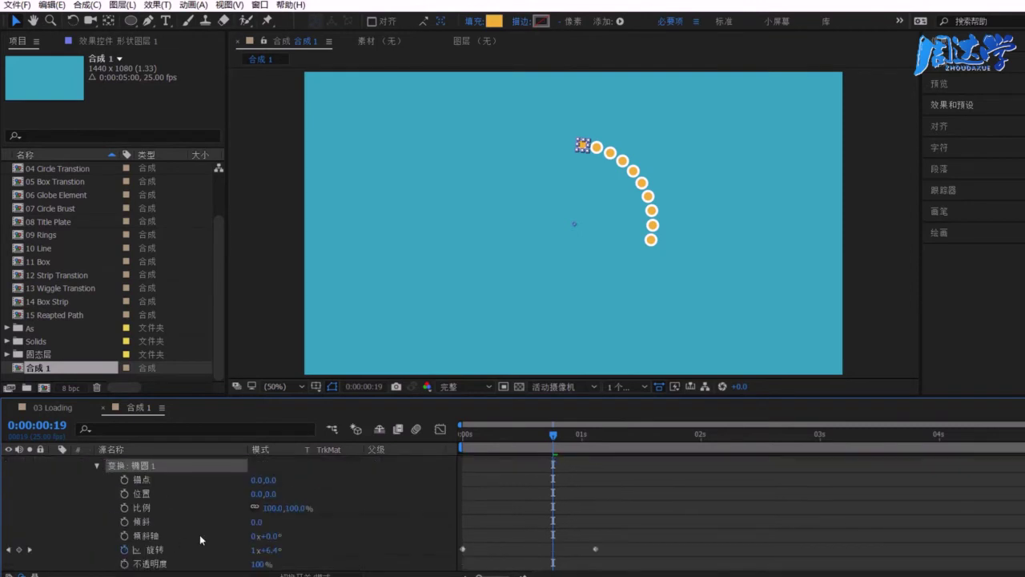
mouse_move(273, 507)
mouse_down()
mouse_move(237, 509)
mouse_move(369, 508)
mouse_up()
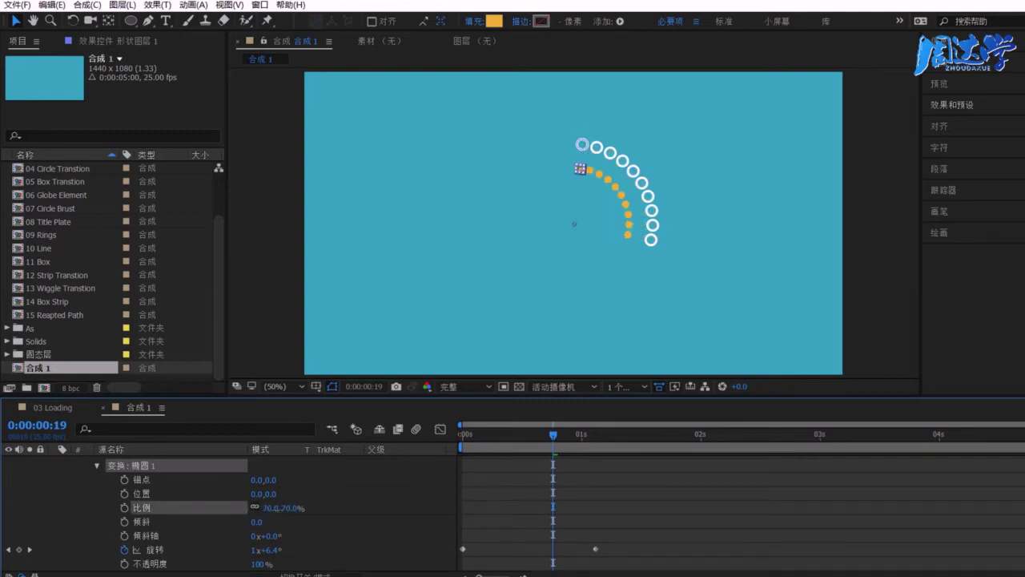
key(ctrl+z)
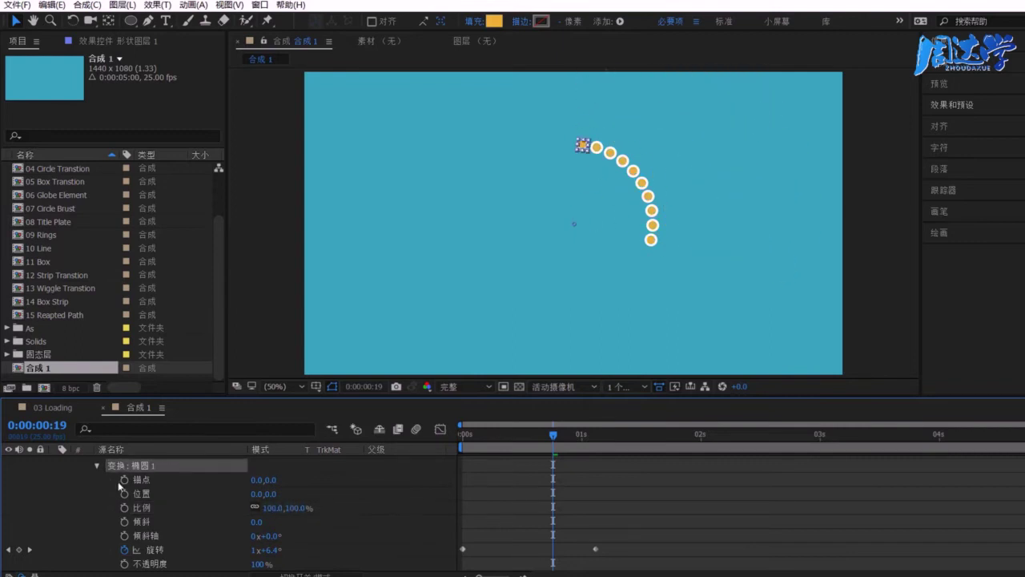
click(97, 467)
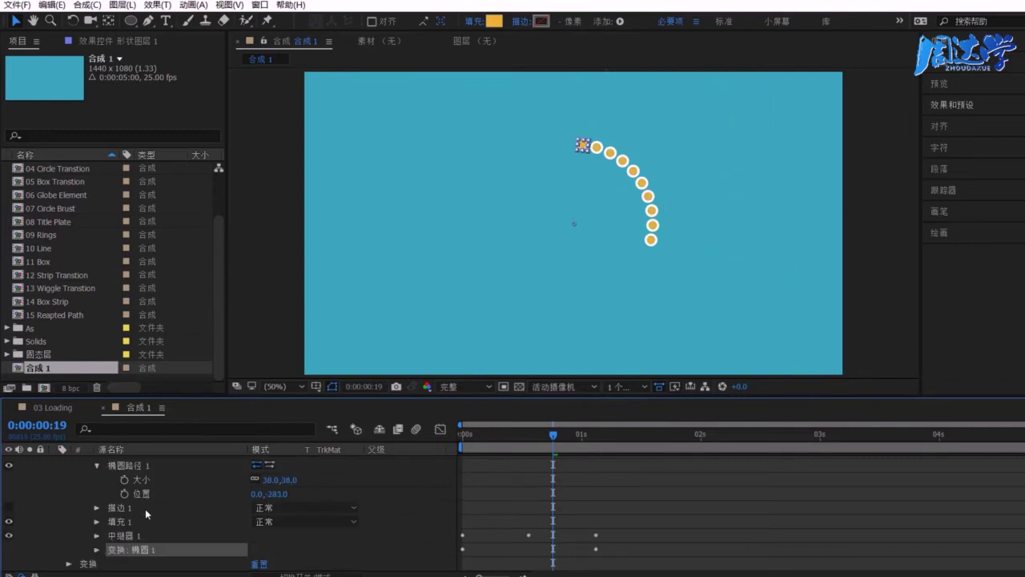
Set the ellipse path size to 15 × 15
drag(271, 484, 249, 483)
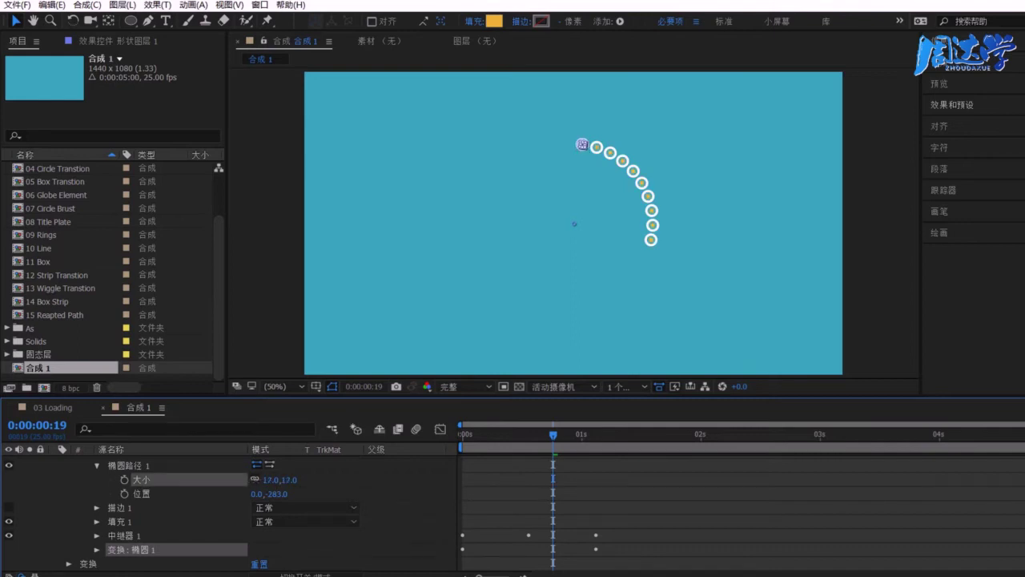
click(288, 479)
text(15)
key(Tab)
key(Return)
Preview the animation, stop at frame 20, and collapse the shape layer
key(space)
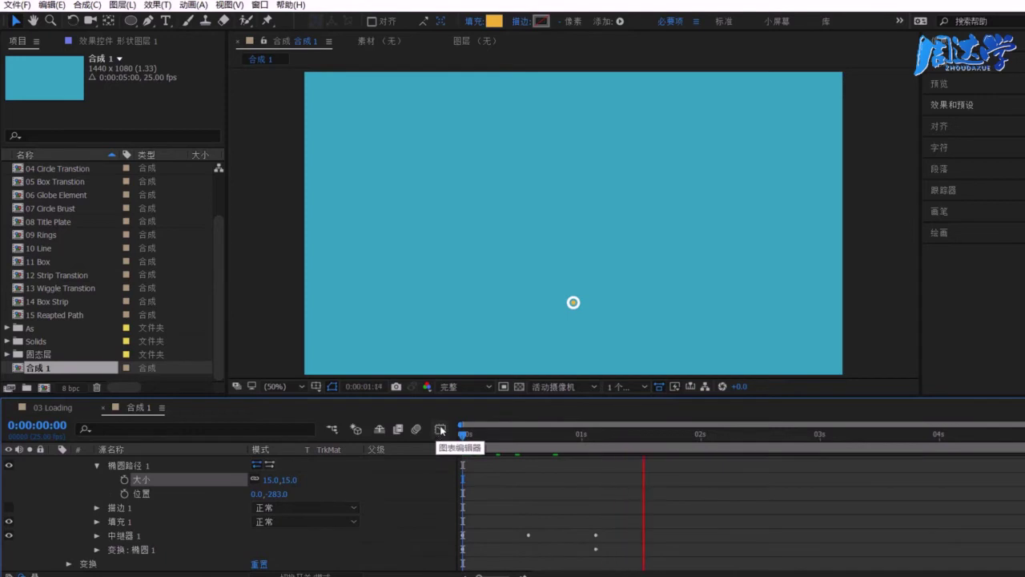
drag(462, 434, 563, 455)
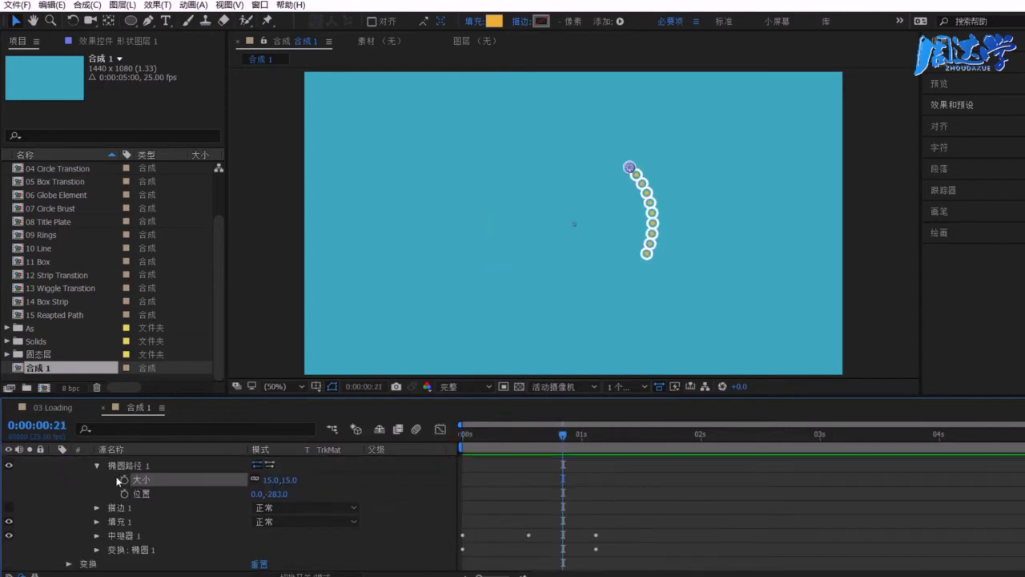
scroll(118, 478, up, 3)
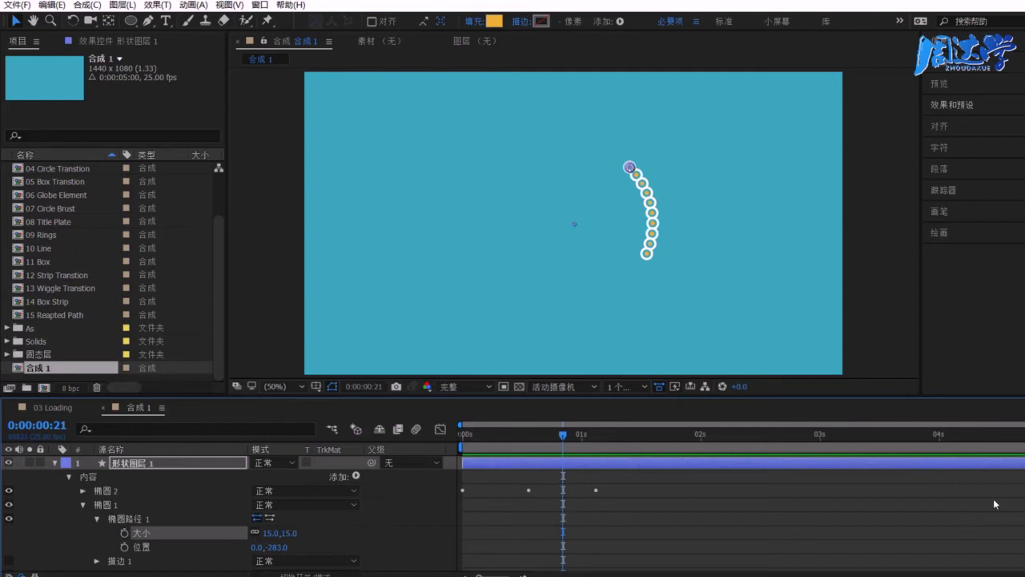
click(54, 461)
Preview the 03 Loading reference comp and collapse its Ellipse Path 1
click(57, 408)
key(space)
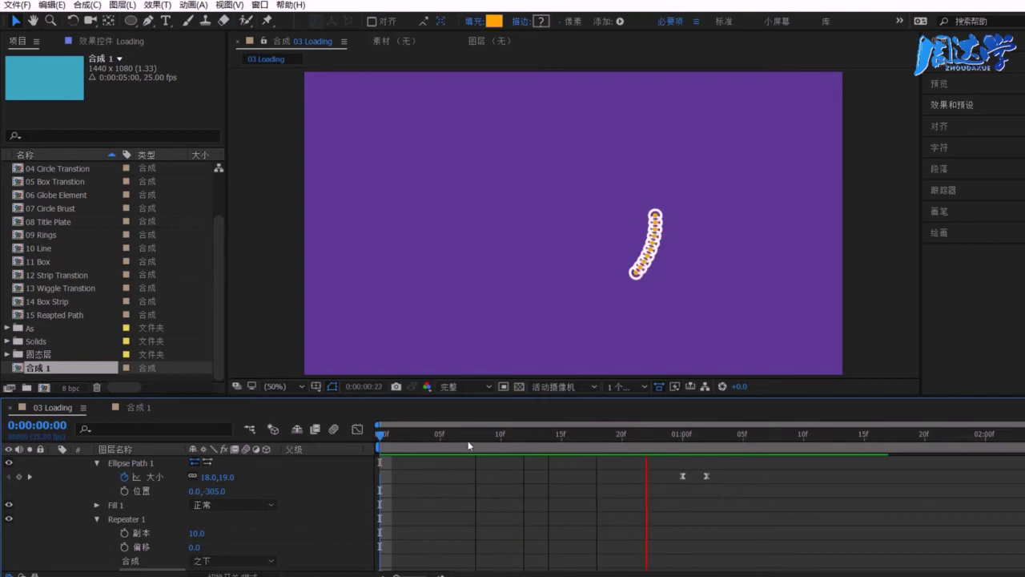
click(112, 467)
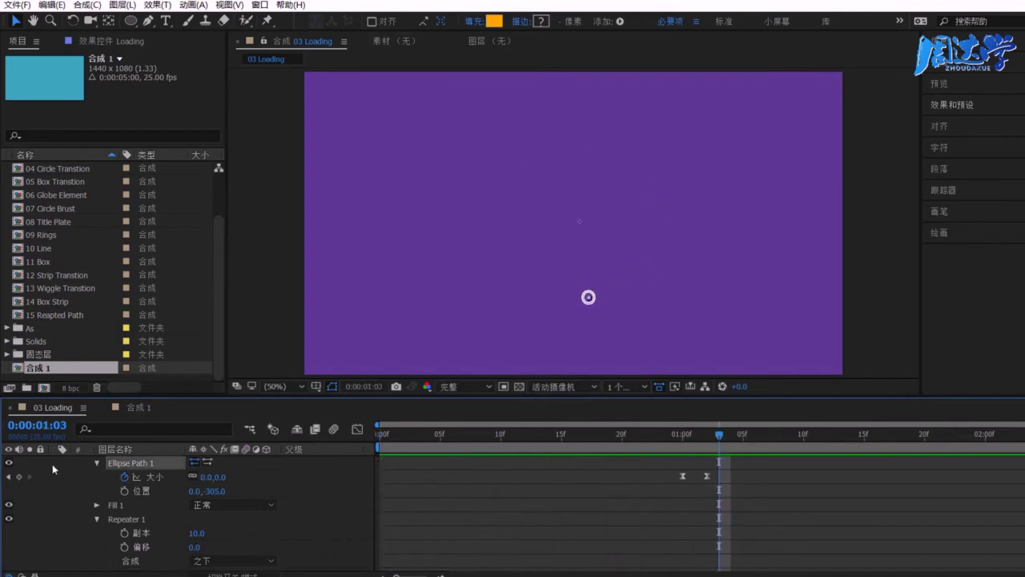
click(96, 464)
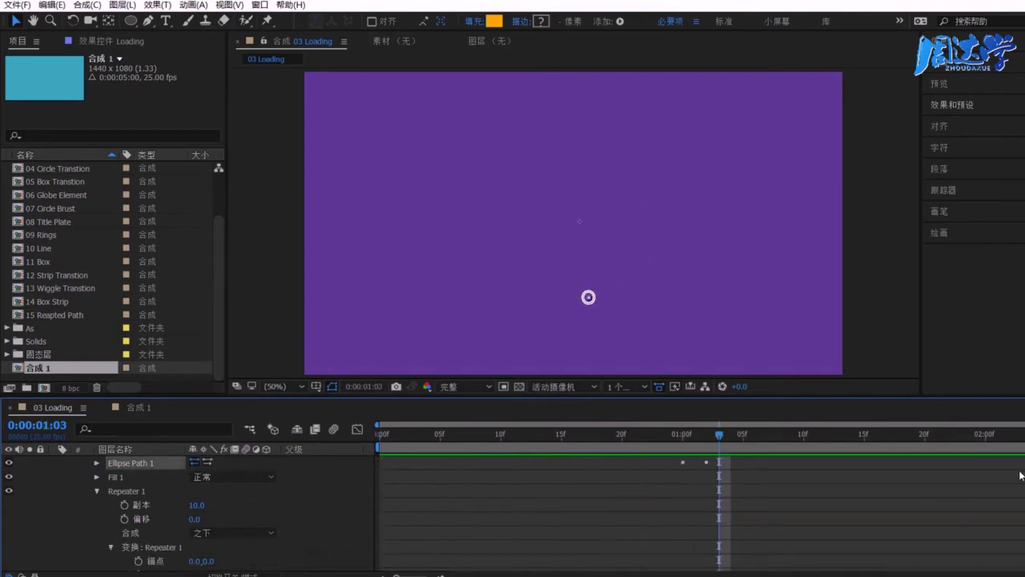
scroll(192, 513, up, 3)
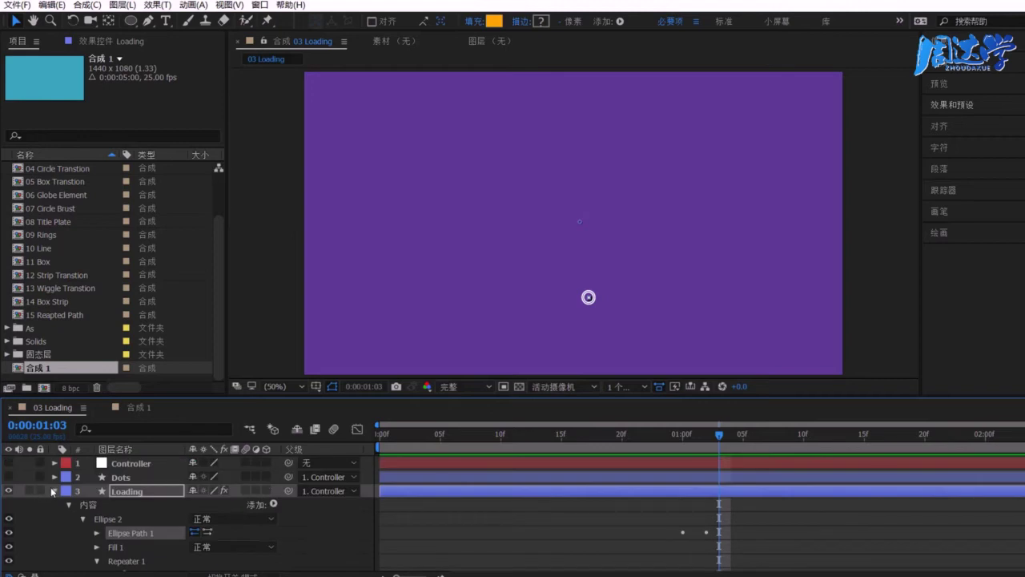
Hide the Loading layer, show and preview Dots, then return to 合成 1
click(54, 491)
click(9, 490)
click(9, 477)
click(120, 476)
key(space)
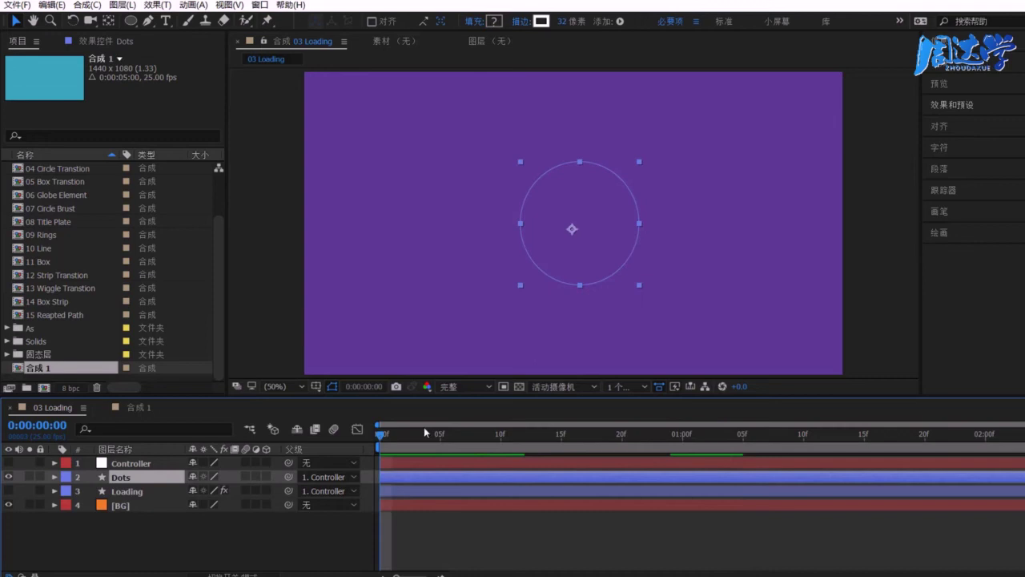
drag(513, 433, 586, 453)
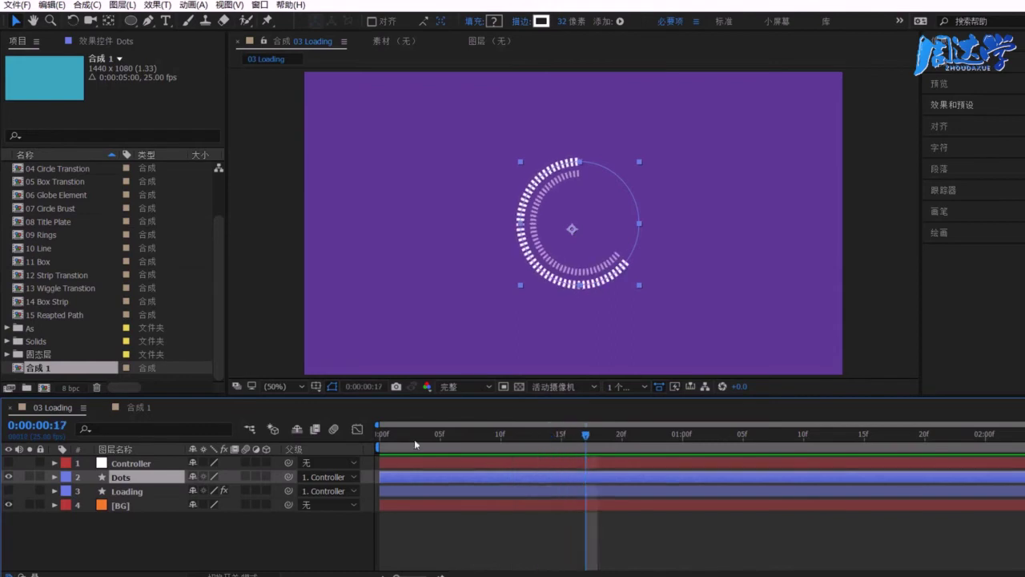
click(137, 408)
Draw a large new ellipse shape layer beside the dots and nudge it left
click(107, 496)
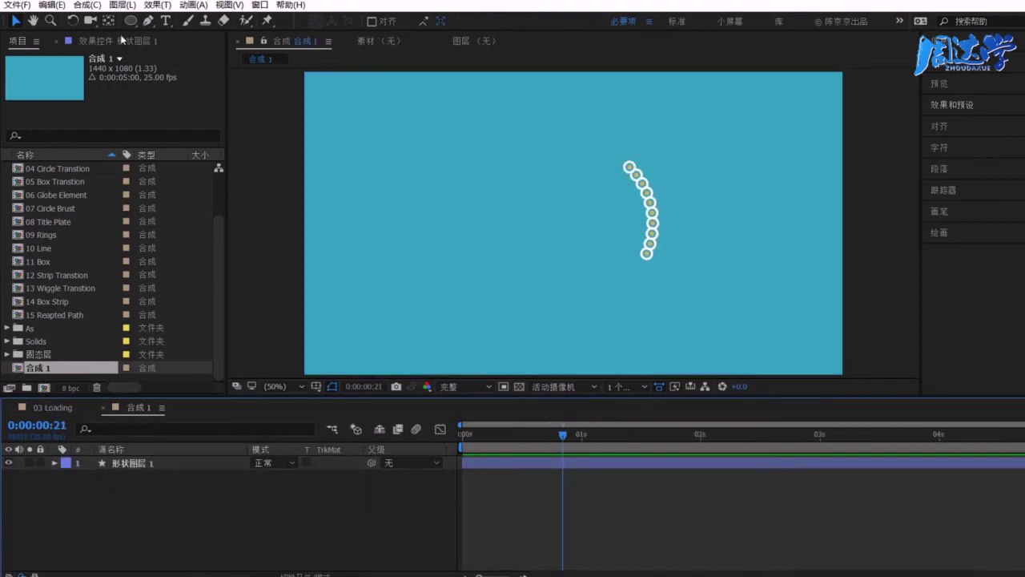
drag(133, 24, 171, 67)
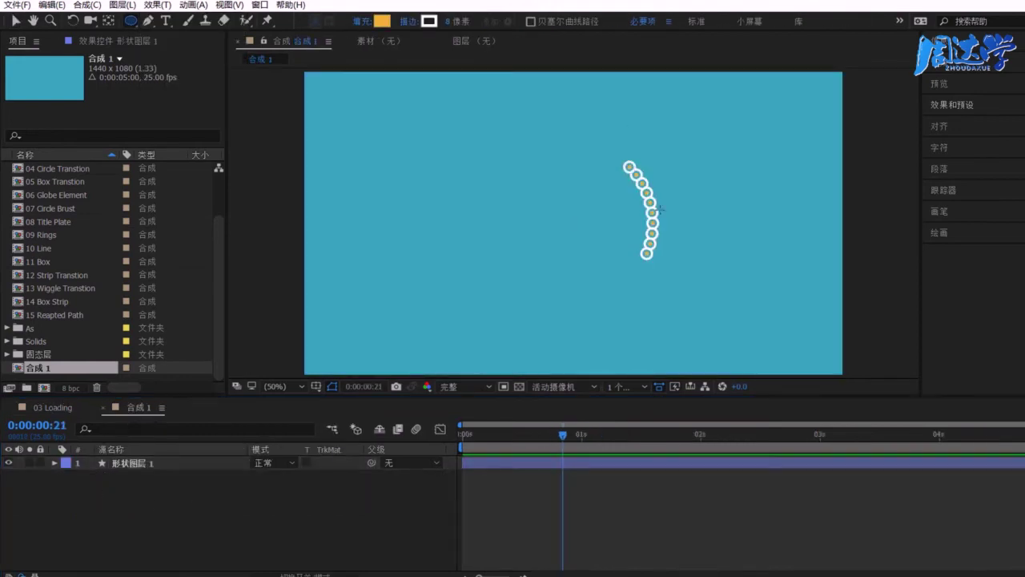
drag(573, 222, 578, 217)
mouse_move(529, 160)
mouse_down()
mouse_move(647, 278)
mouse_move(595, 281)
mouse_up()
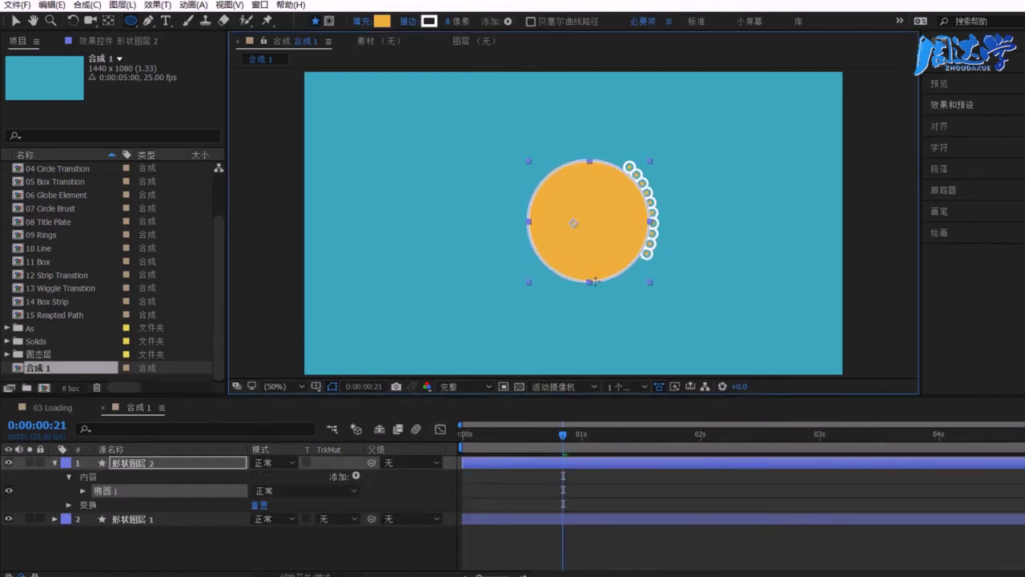
click(15, 20)
drag(583, 246, 575, 247)
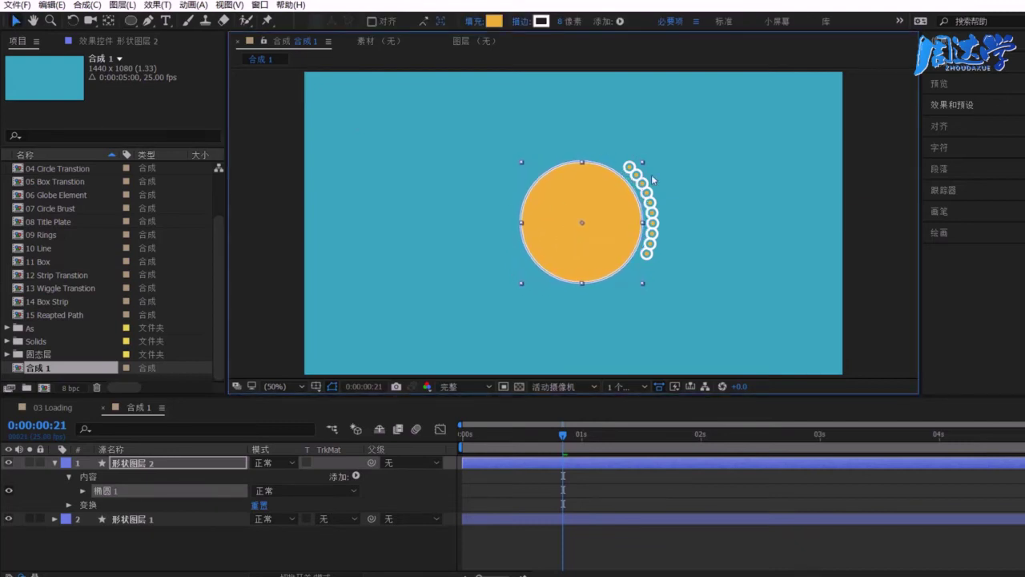
Hide the new circle's fill so it becomes a hollow ring
click(133, 464)
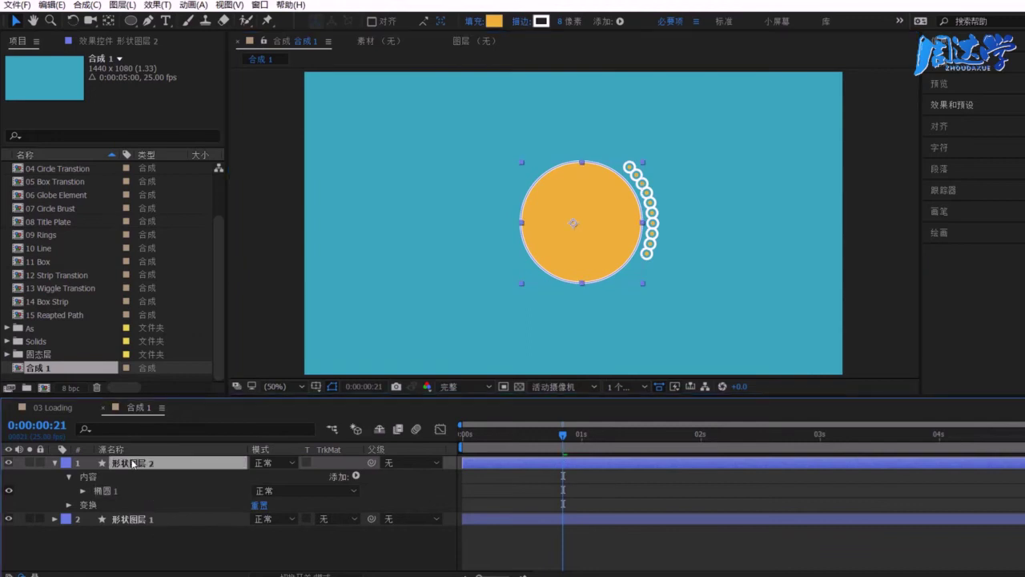
click(83, 490)
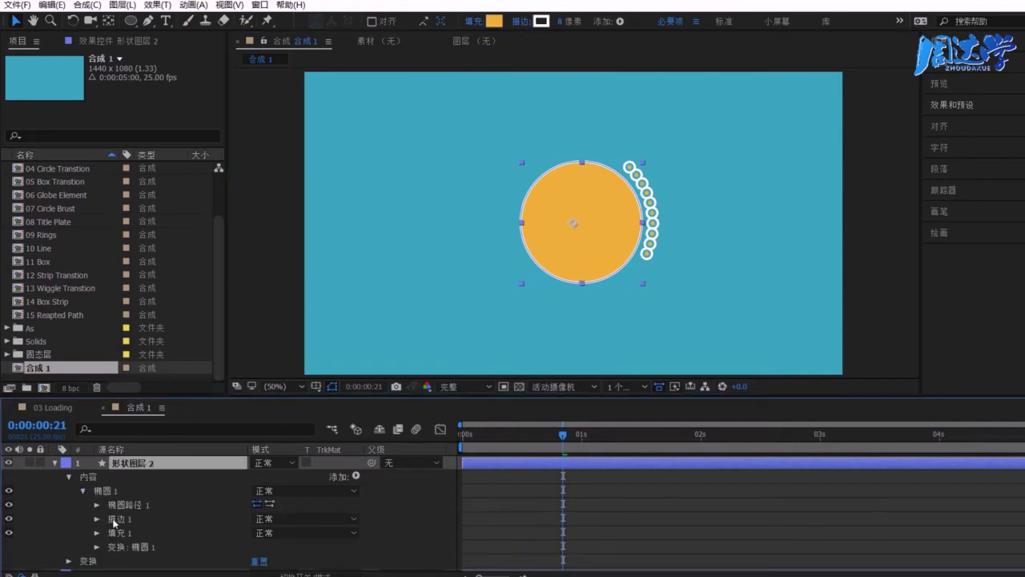
click(114, 522)
click(119, 533)
click(8, 533)
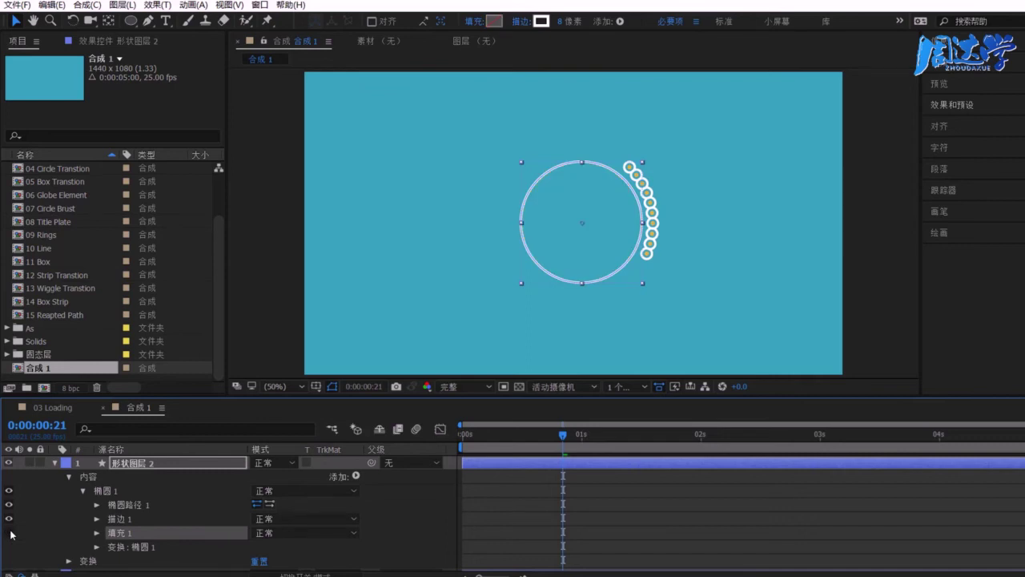
Set the ring's stroke width to 48 and shift the ring slightly left
click(119, 519)
click(97, 518)
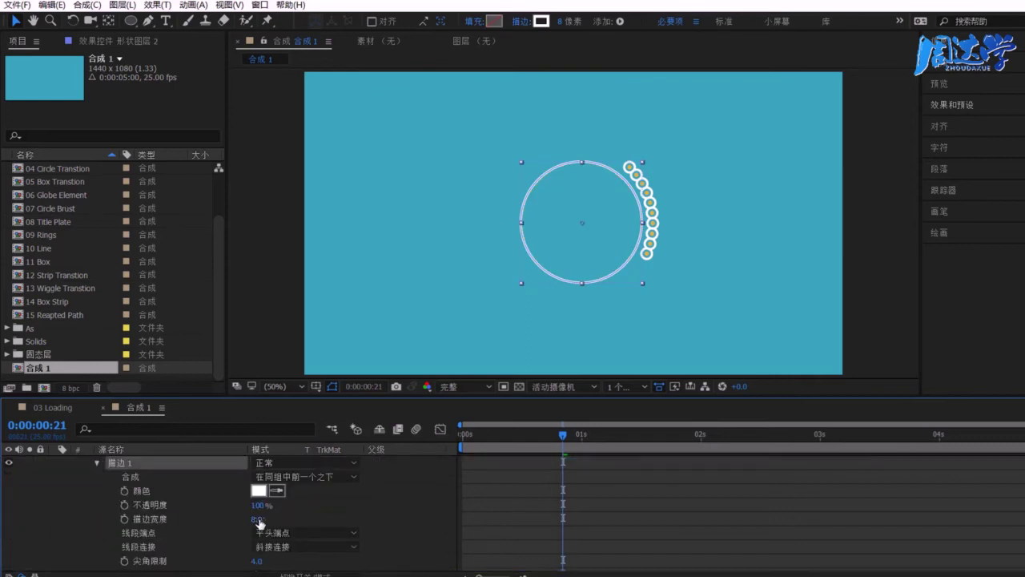
drag(258, 522, 279, 522)
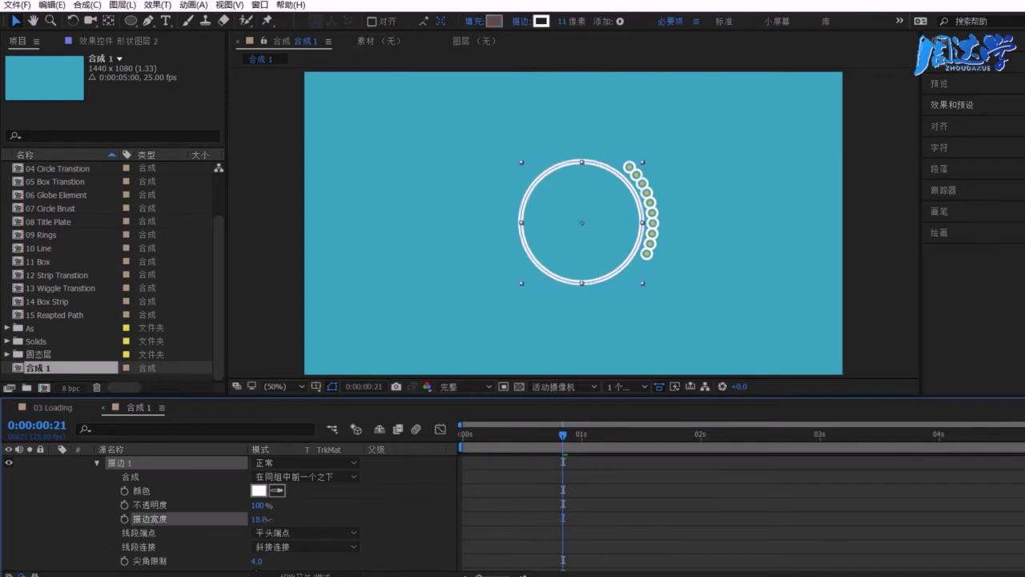
click(260, 519)
text(45)
key(Tab)
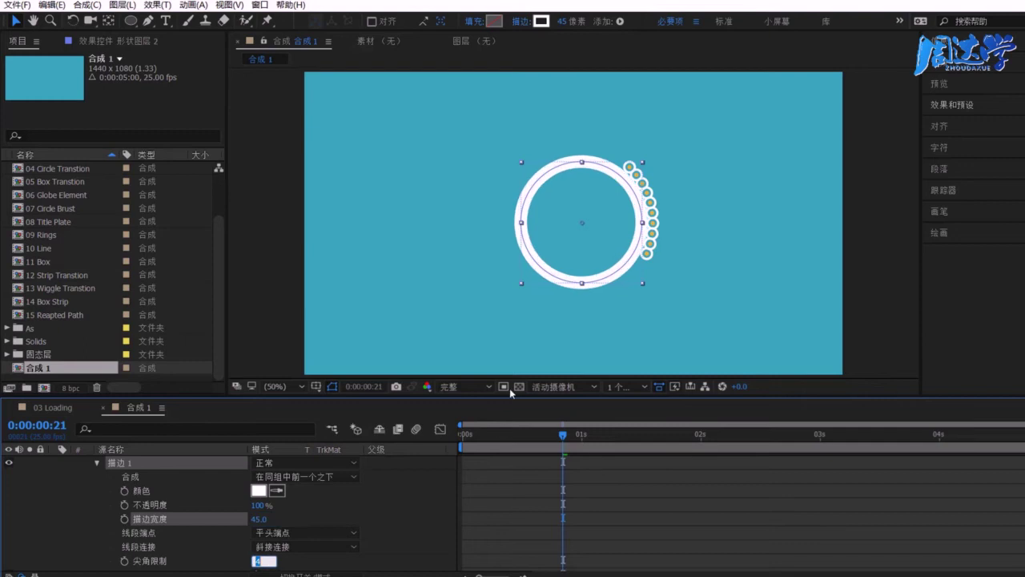
click(258, 519)
text(4)
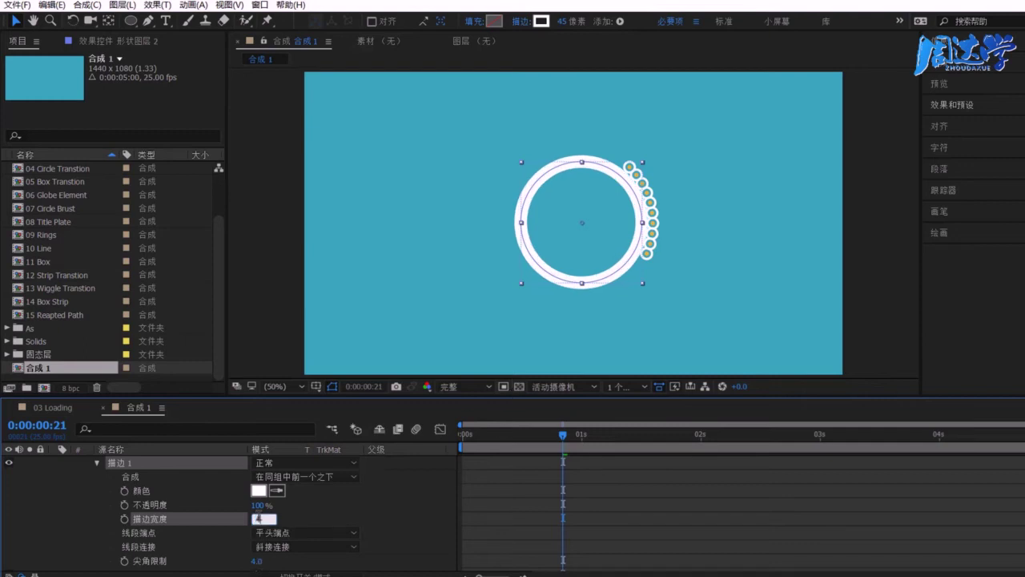
key(Tab)
drag(581, 228, 575, 227)
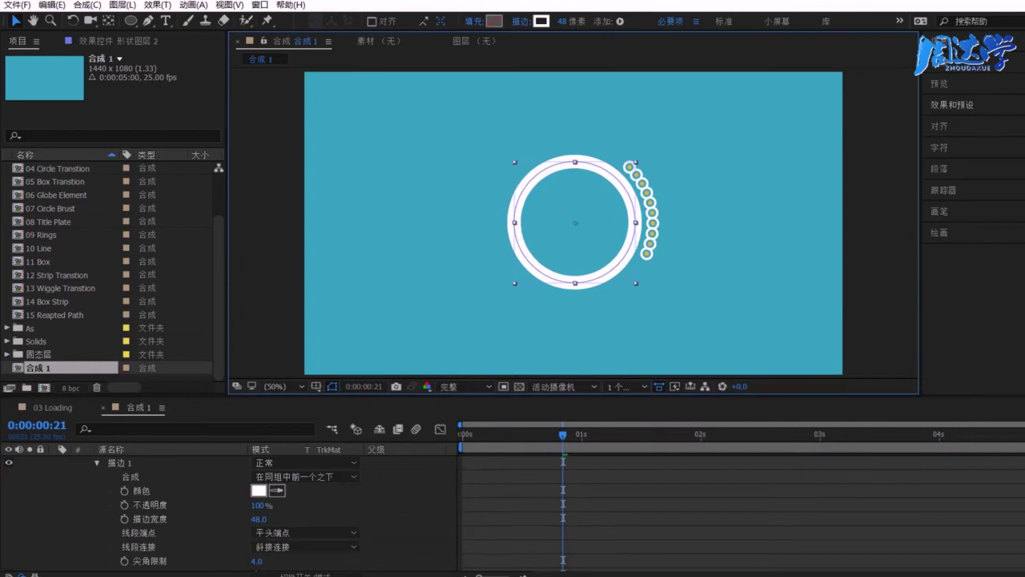
scroll(349, 544, down, 1)
scroll(348, 544, down, 1)
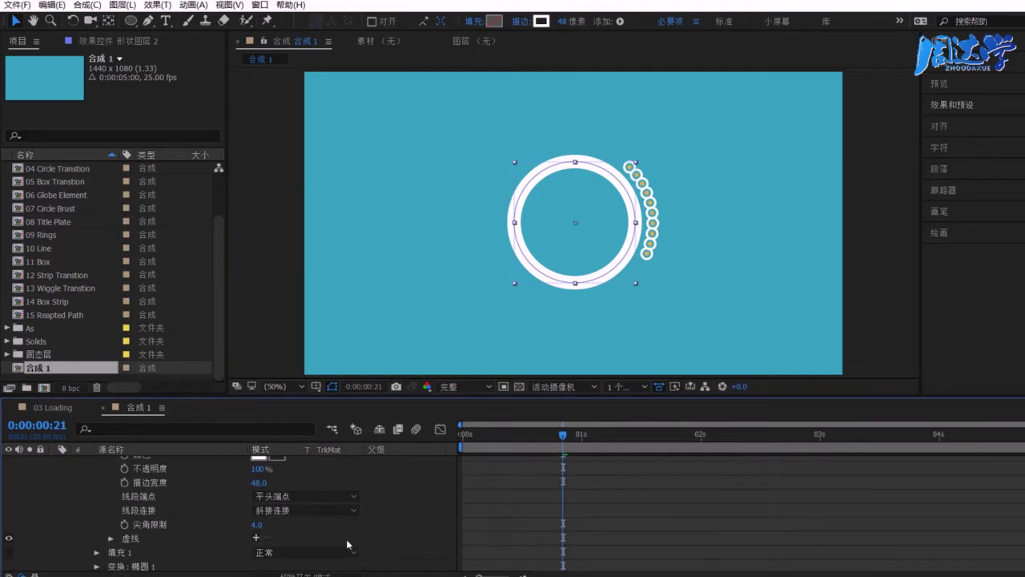
Add dashes to the ring's stroke with dash length 8 and offset 0
click(257, 537)
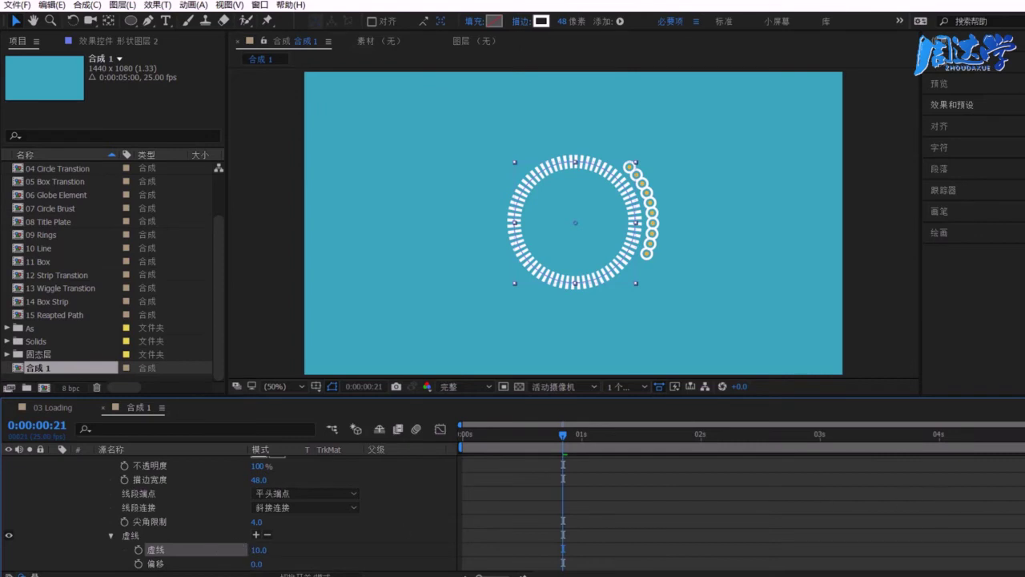
scroll(446, 518, down, 2)
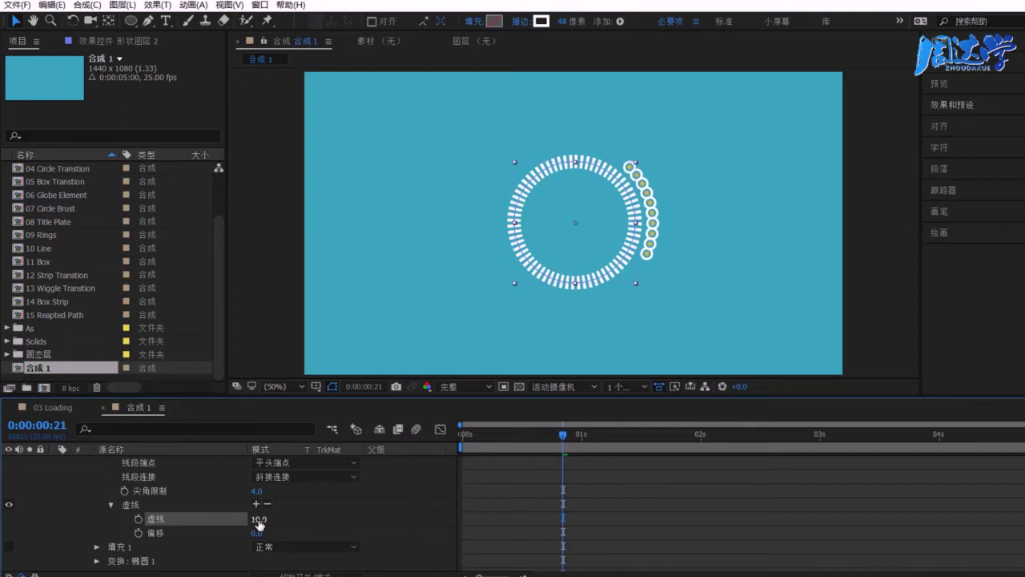
click(259, 520)
text(8)
key(Tab)
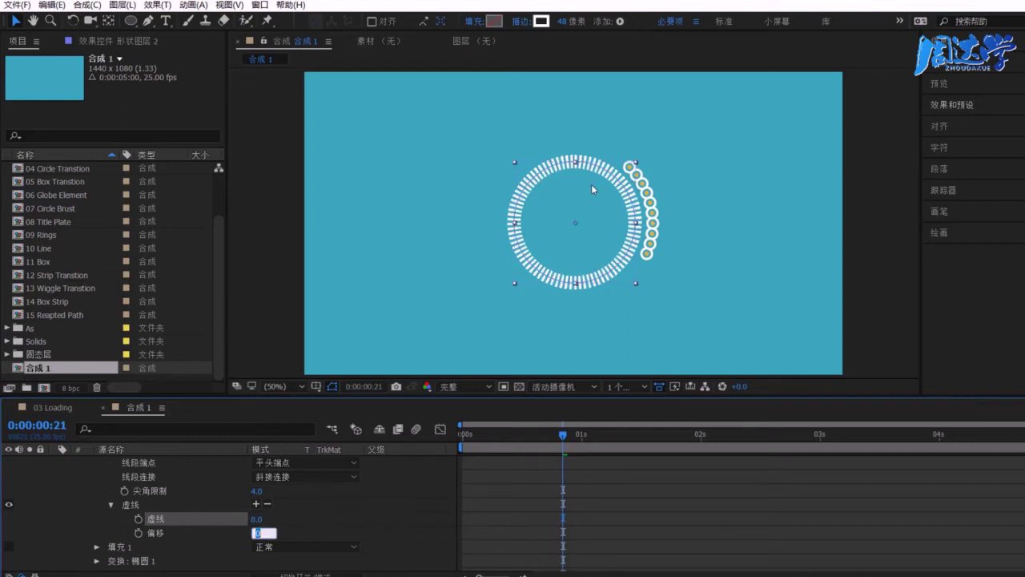
click(638, 225)
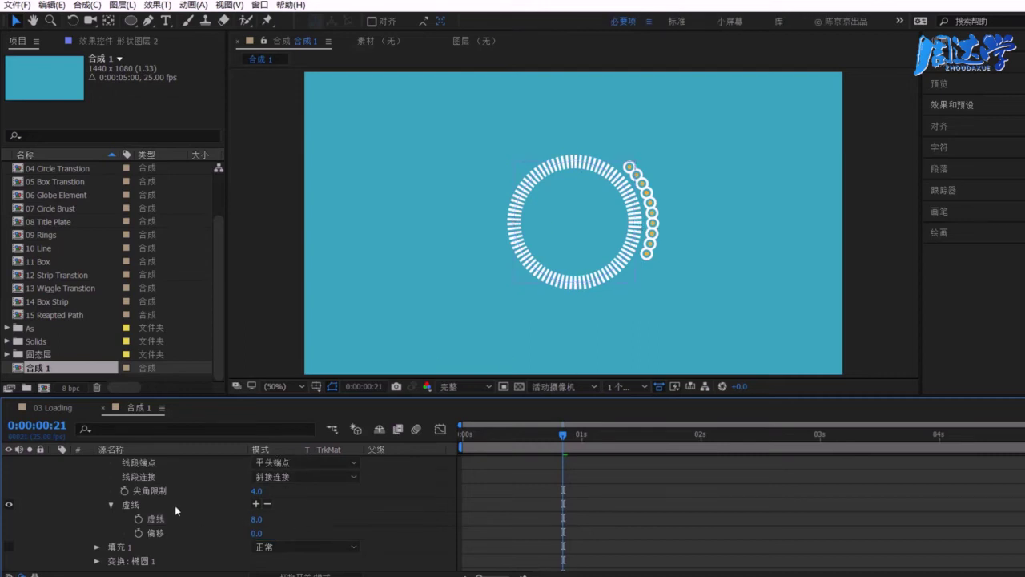
scroll(273, 531, up, 2)
scroll(272, 532, up, 3)
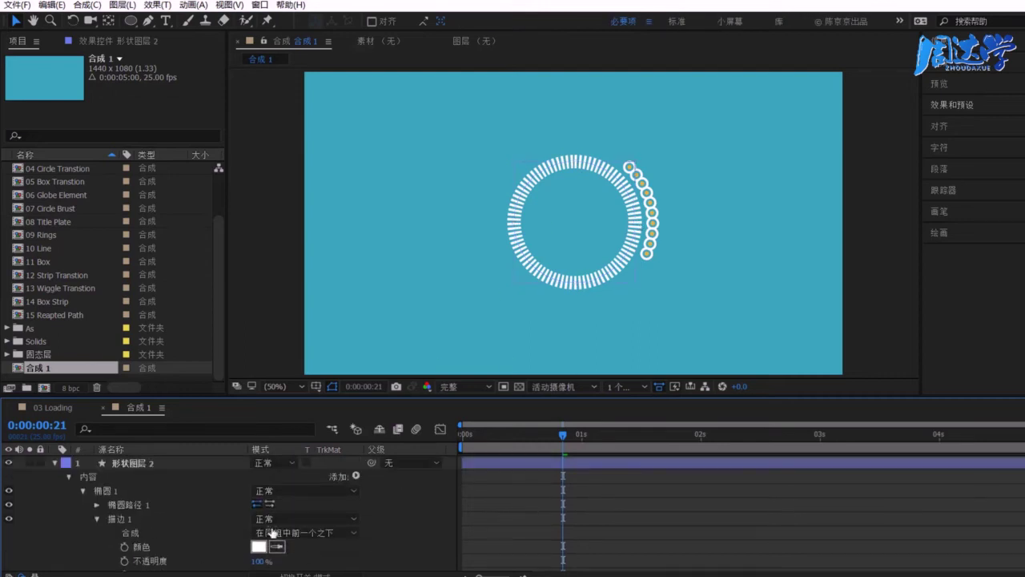
Add a Trim Paths operator to the ring's Ellipse 1 group
click(133, 516)
click(97, 518)
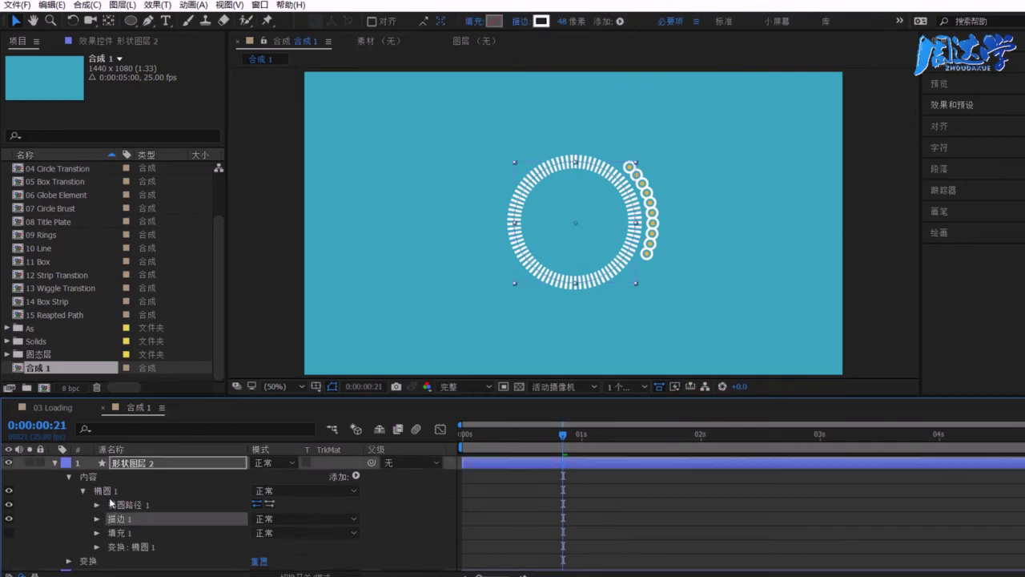
click(105, 490)
click(356, 476)
click(352, 397)
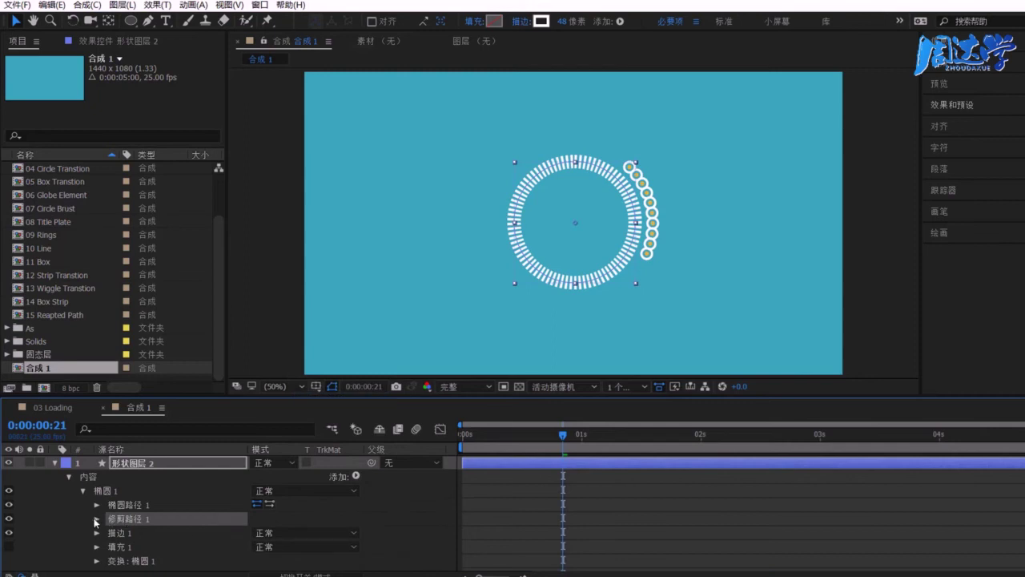
click(97, 519)
Keyframe Trim Start from 100% at 0:20 to 0% at 1:02
drag(565, 439, 556, 436)
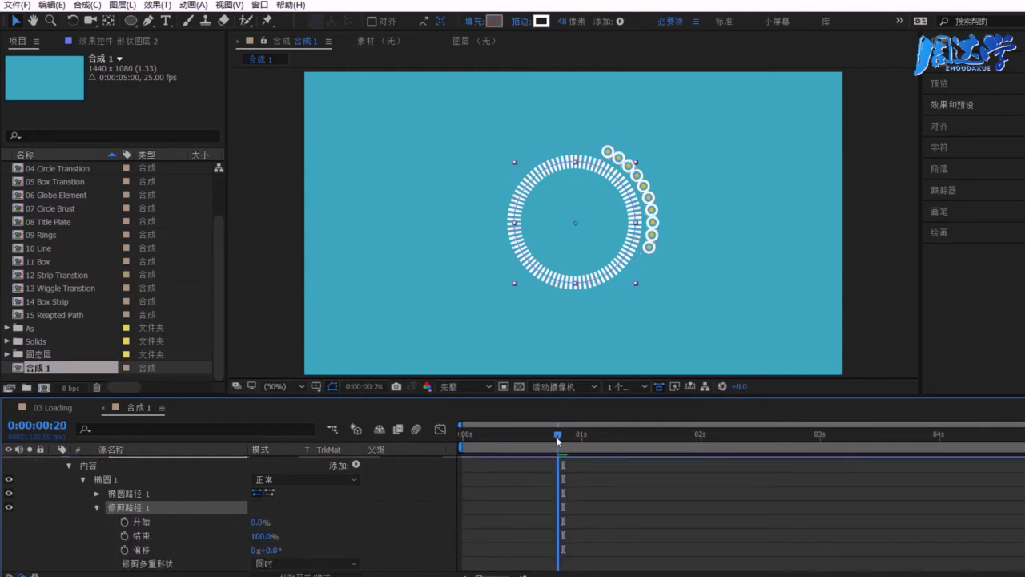
click(124, 521)
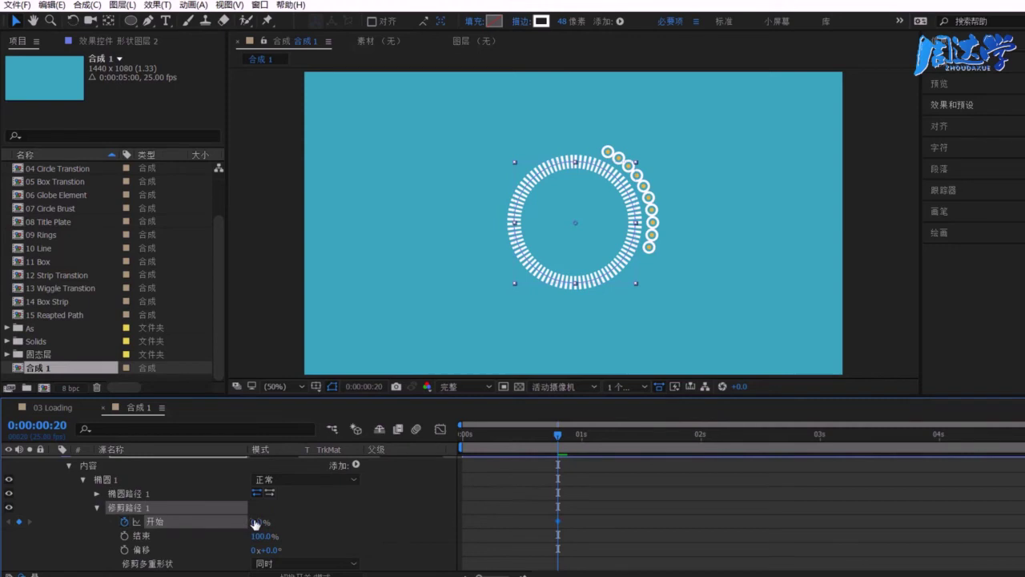
drag(259, 521, 336, 521)
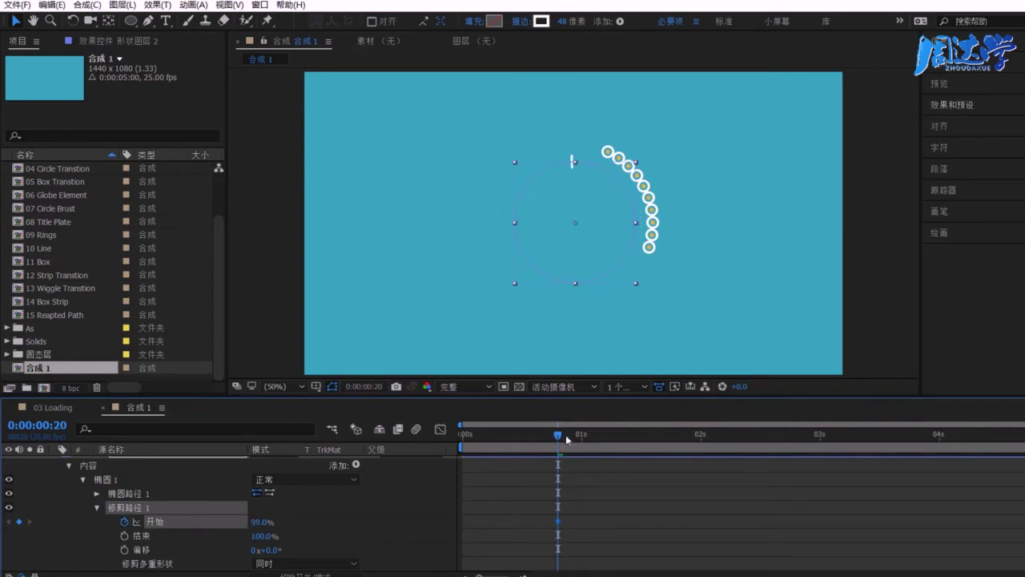
drag(567, 439, 589, 443)
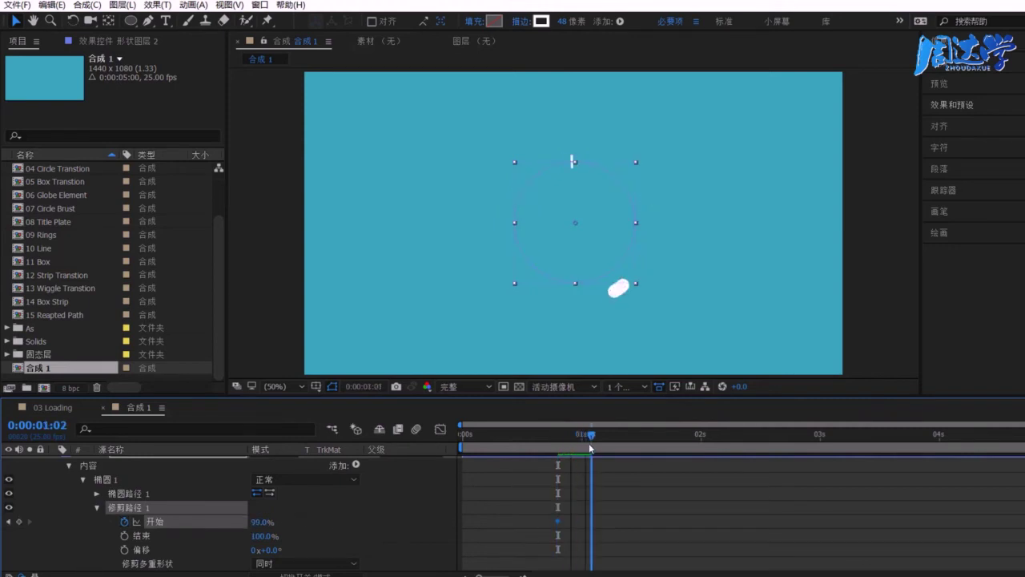
drag(591, 439, 559, 442)
click(262, 522)
text(100)
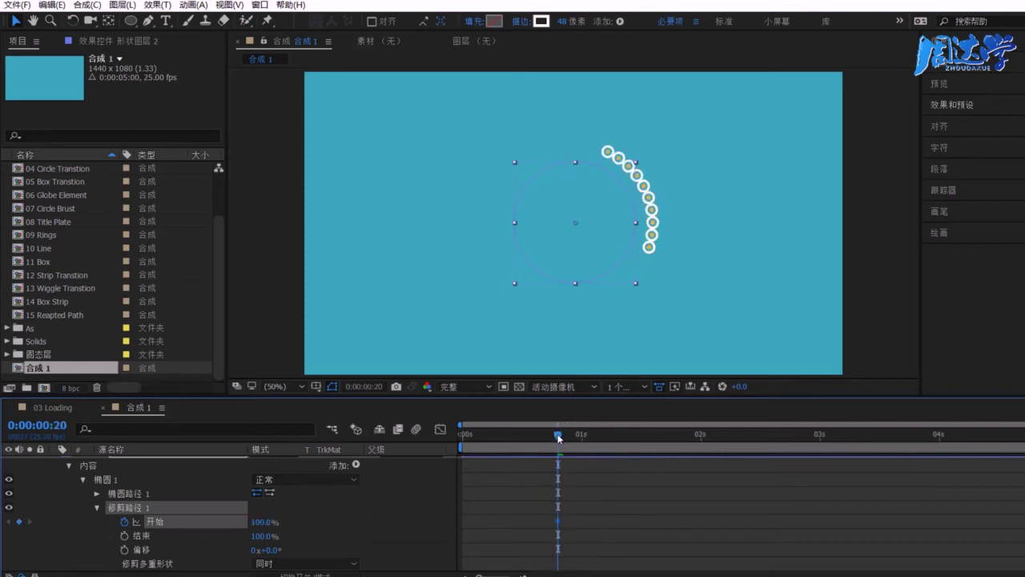
drag(558, 437, 591, 439)
drag(262, 521, 193, 522)
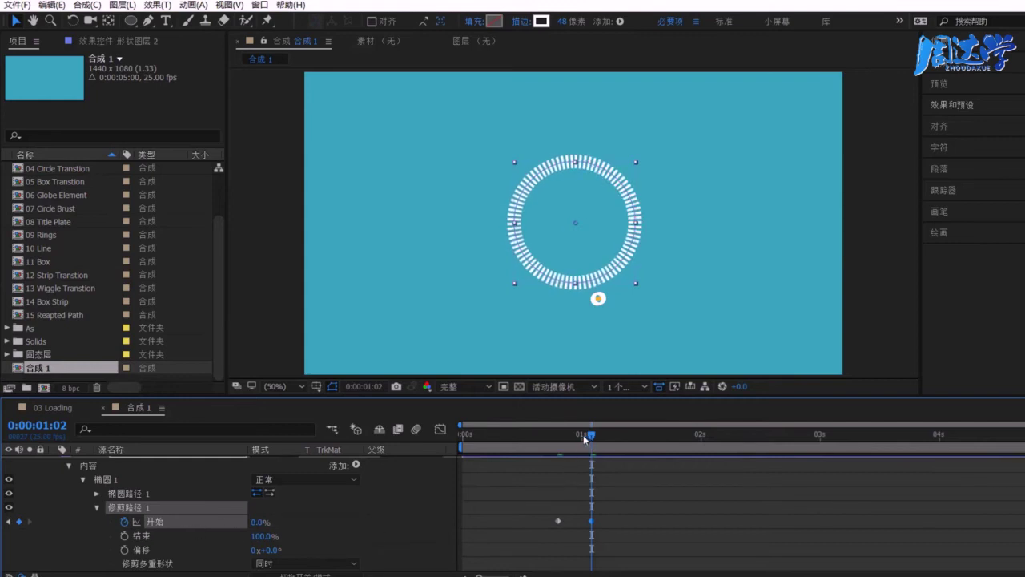
drag(583, 435, 571, 433)
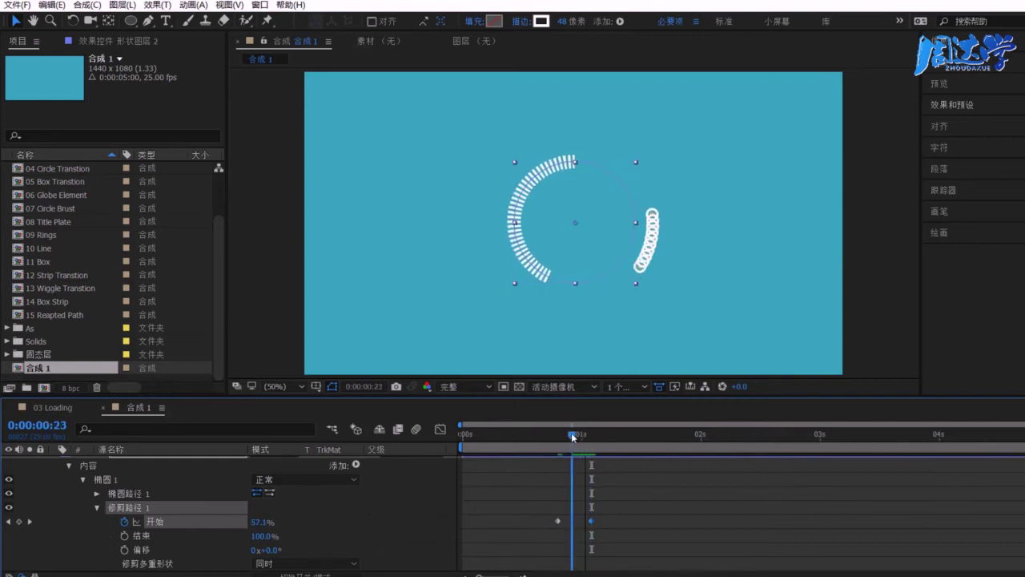
Keyframe Trim End to 0% at 1:02 and apply Easy Ease to all trim keyframes
click(124, 537)
drag(578, 439, 591, 436)
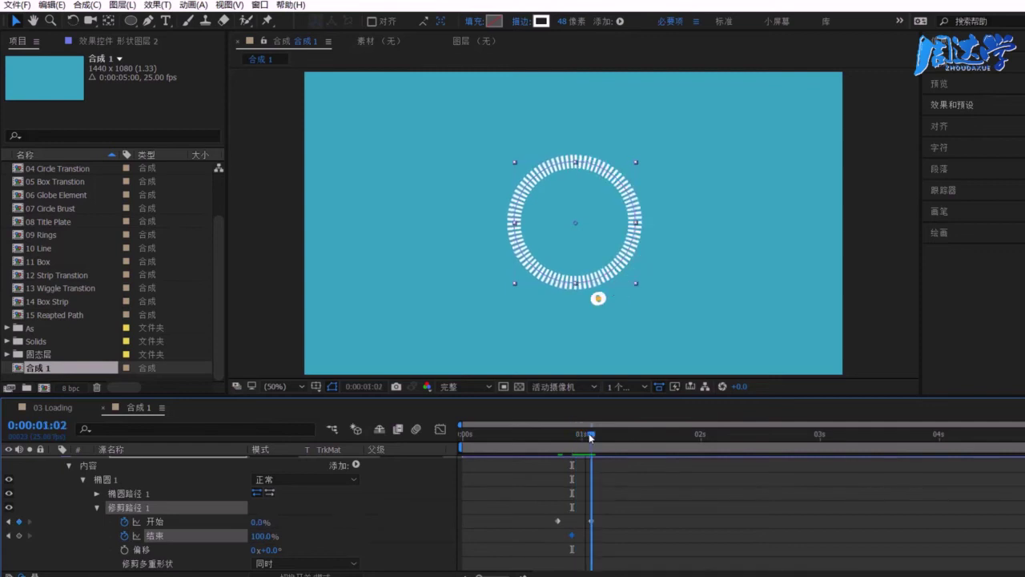
drag(259, 536, 178, 534)
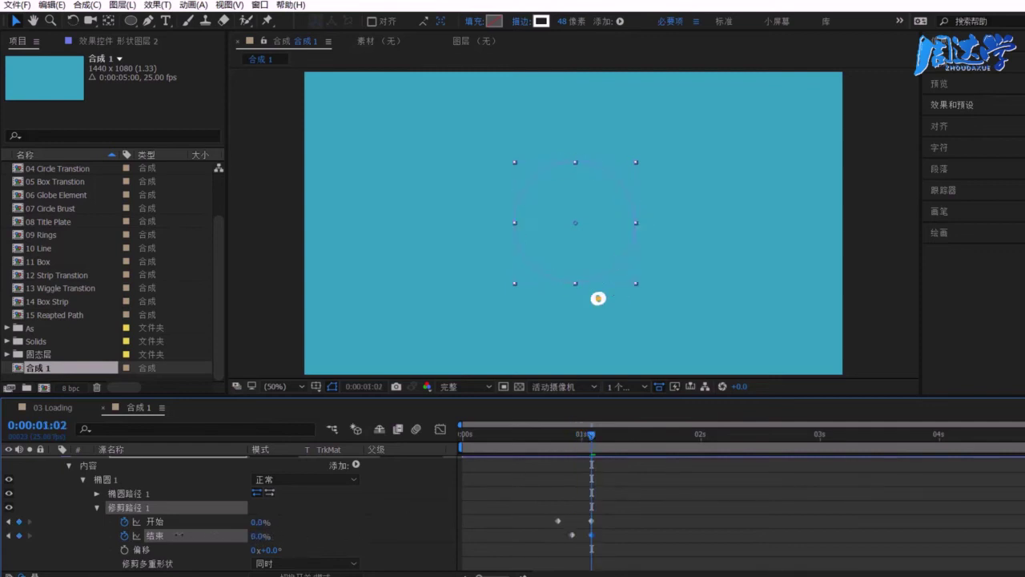
drag(522, 503, 631, 564)
right_click(592, 529)
mouse_move(673, 516)
click(769, 576)
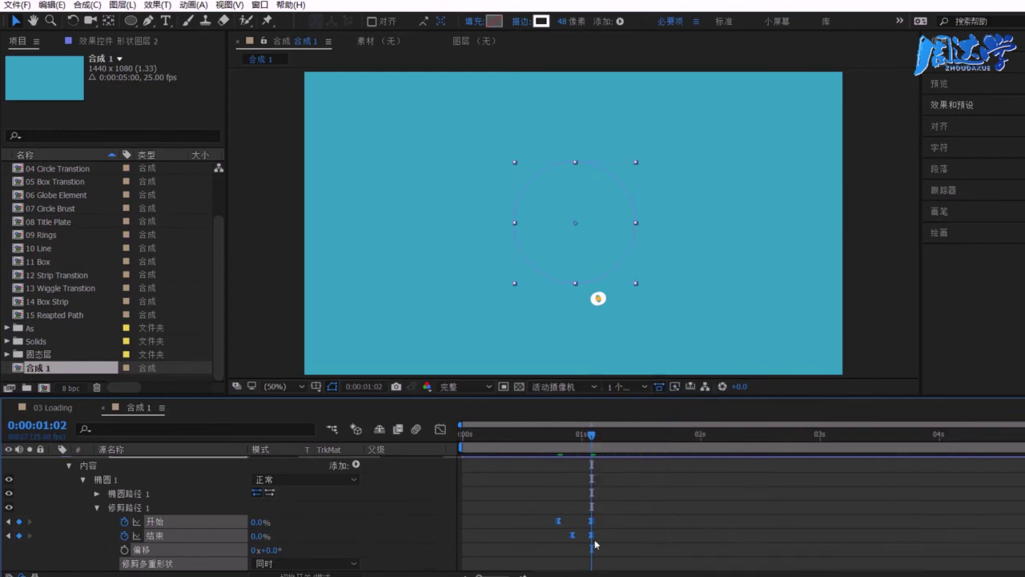
Shift the trim keyframes slightly earlier and preview the ring animation
click(543, 438)
mouse_move(534, 451)
mouse_down()
mouse_move(570, 454)
mouse_move(548, 456)
mouse_up()
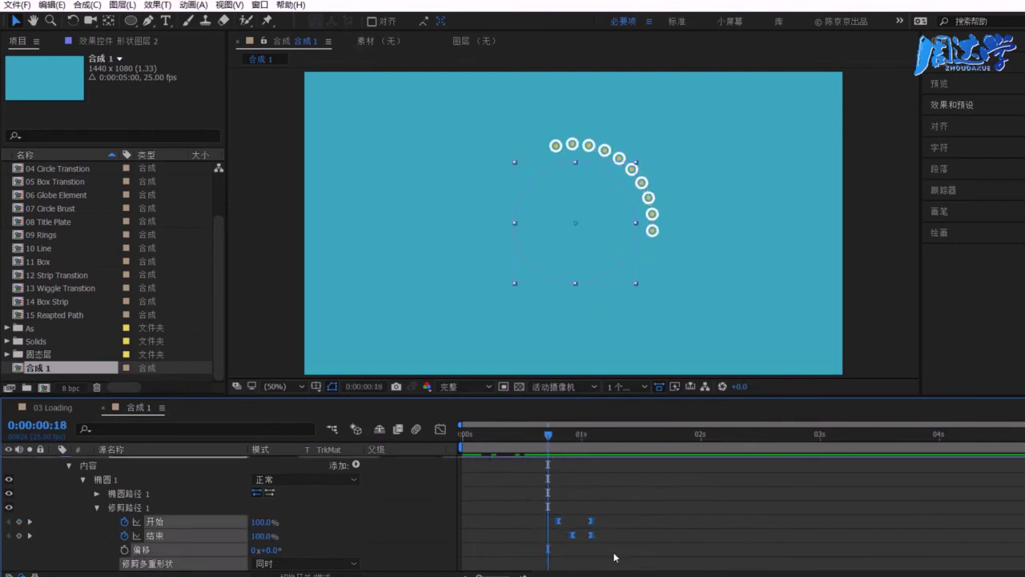
mouse_move(537, 502)
mouse_down()
mouse_move(606, 536)
mouse_move(587, 537)
mouse_up()
key(space)
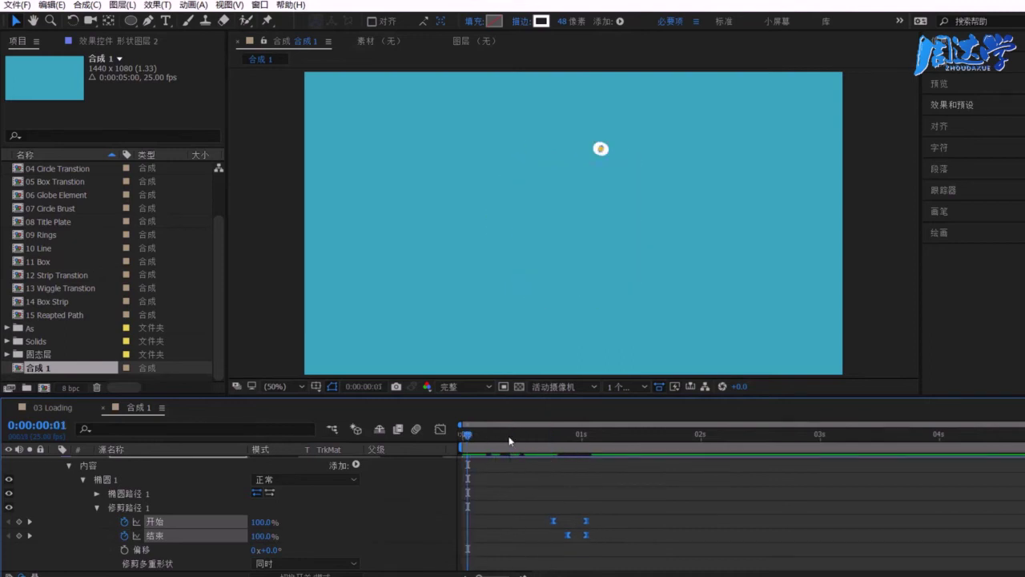
mouse_move(613, 446)
mouse_down()
mouse_move(559, 453)
mouse_move(565, 472)
mouse_move(578, 475)
mouse_up()
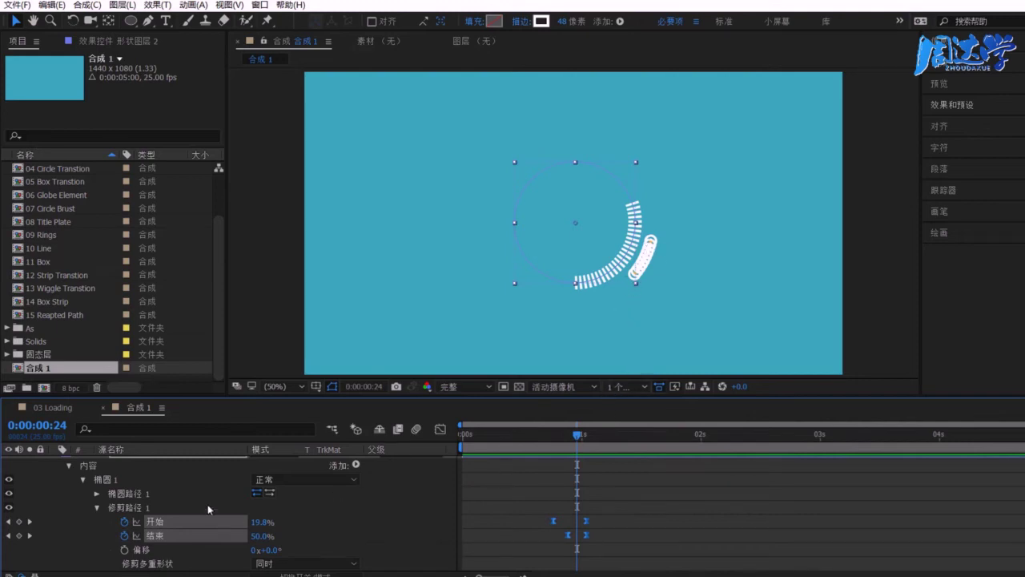
Duplicate the ellipse group with Ctrl+D
click(84, 480)
click(112, 492)
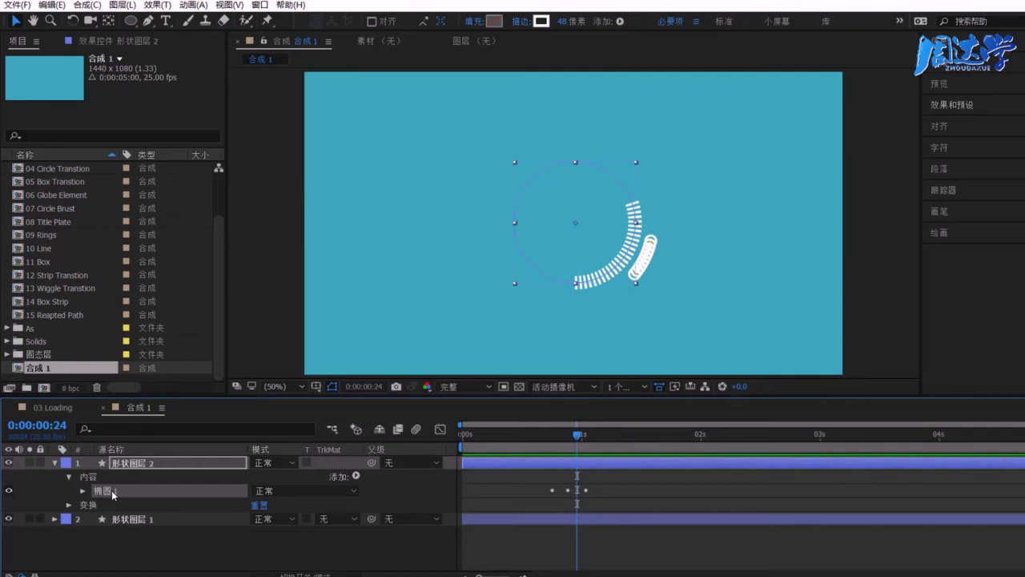
key(ctrl+d)
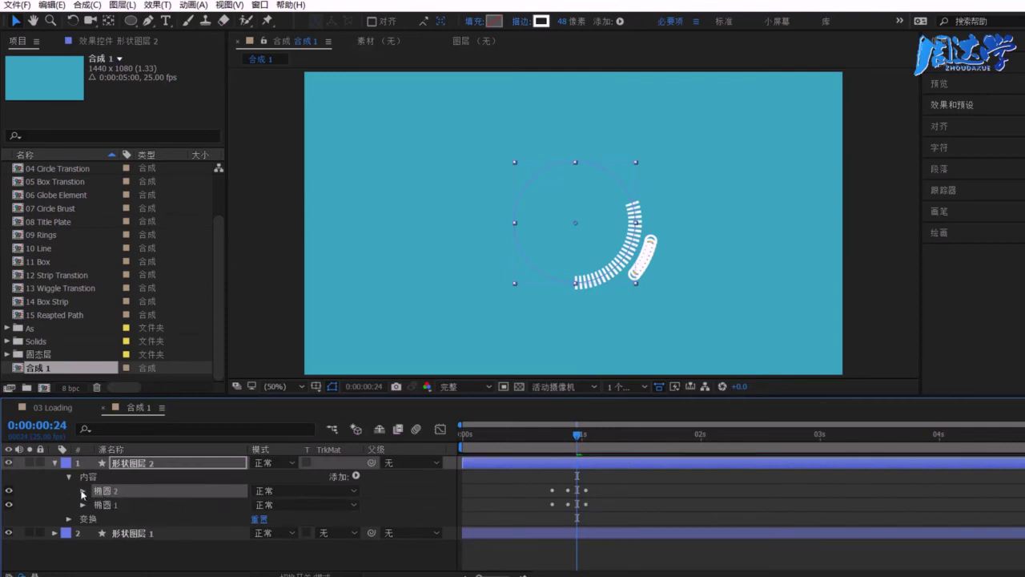
Scale the original 椭圆 1 group to 68% and rotate it to 0x+54°
click(106, 505)
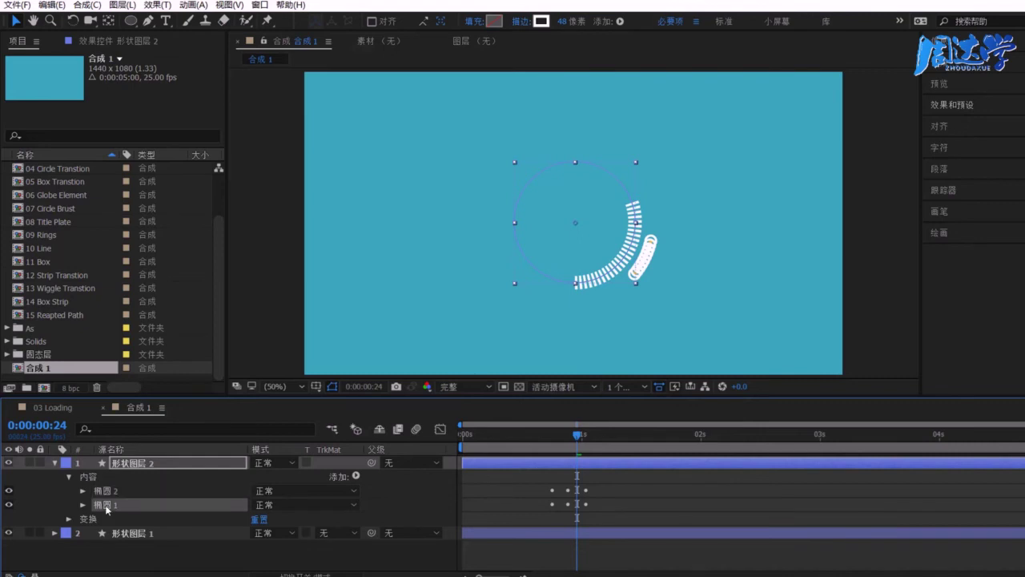
click(82, 506)
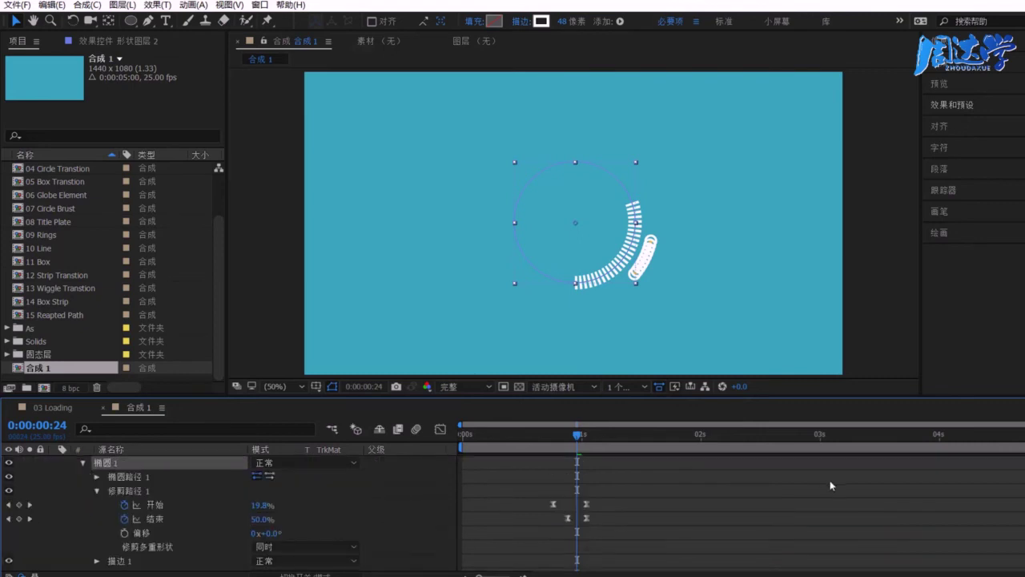
click(96, 490)
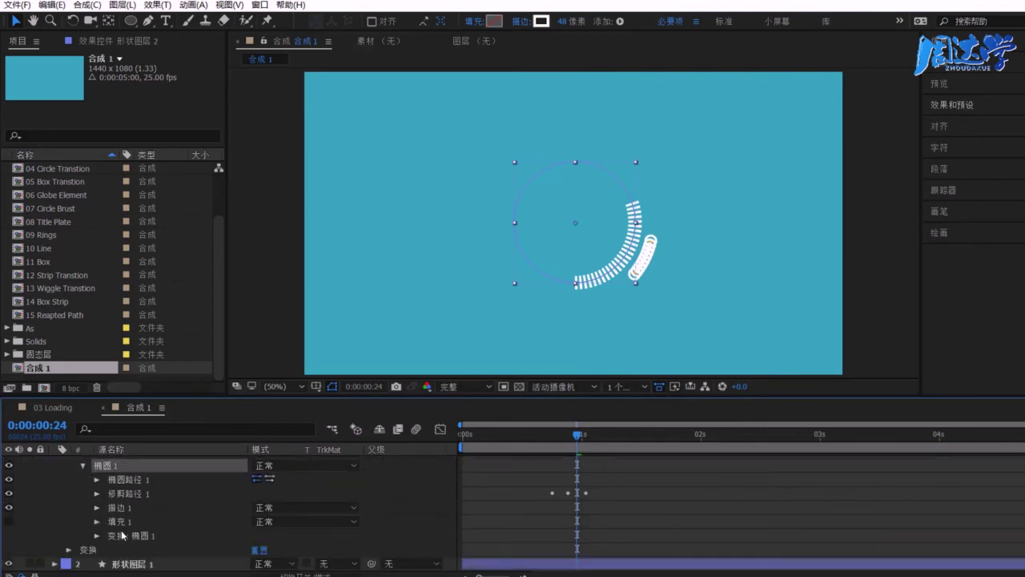
click(96, 536)
click(96, 536)
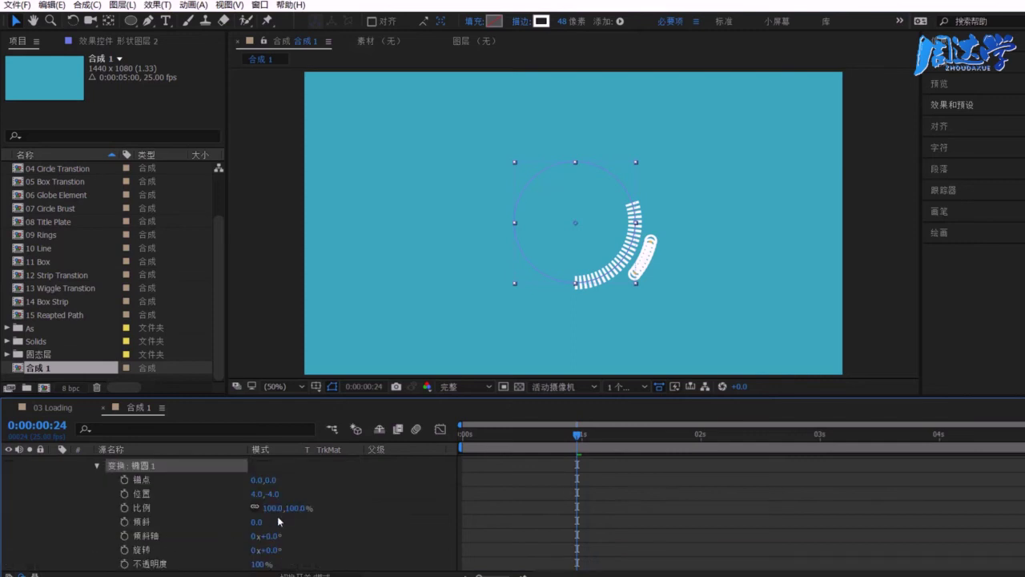
drag(273, 507, 247, 508)
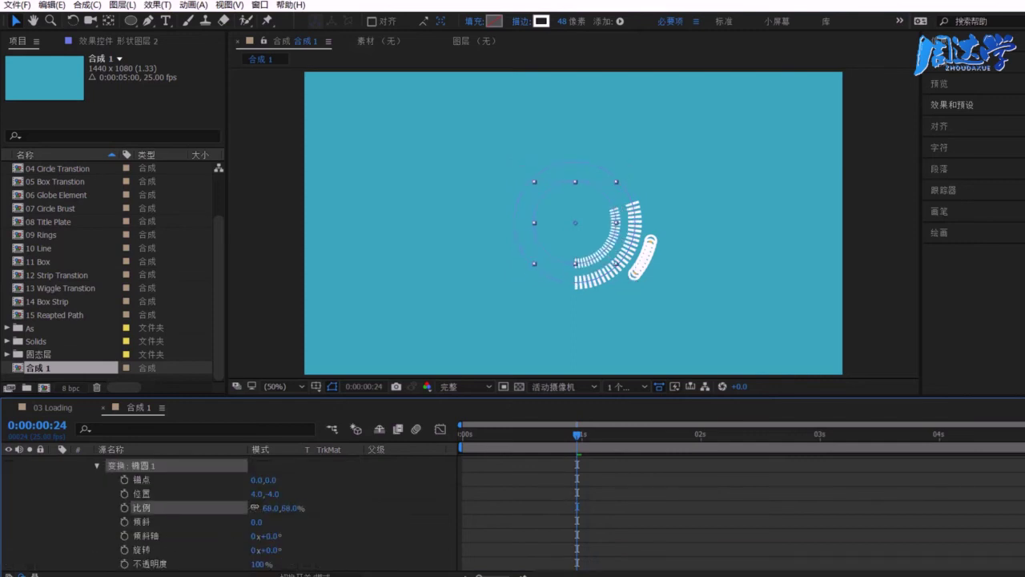
drag(270, 551, 508, 479)
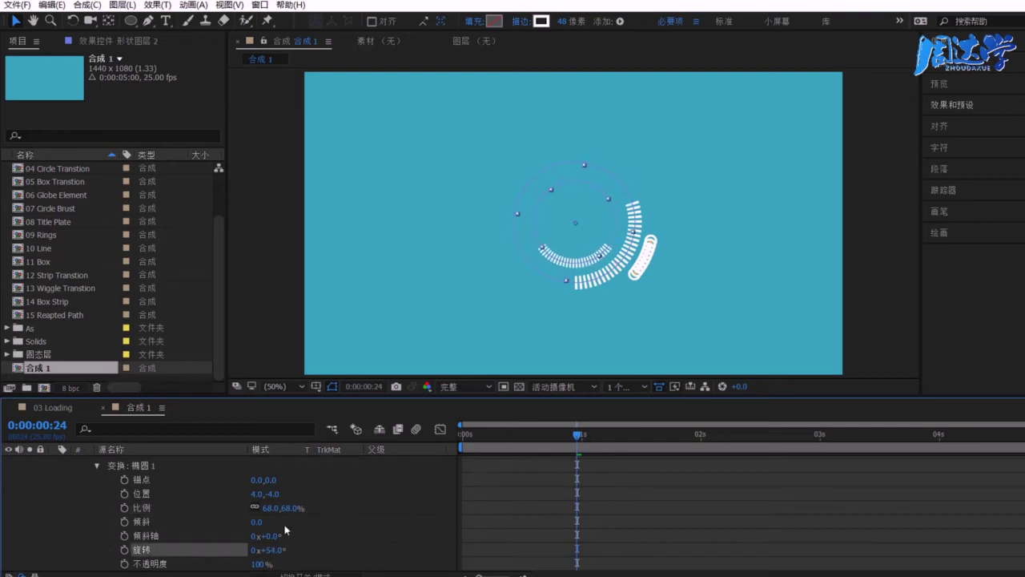
scroll(180, 497, up, 2)
scroll(179, 497, up, 2)
scroll(181, 501, up, 2)
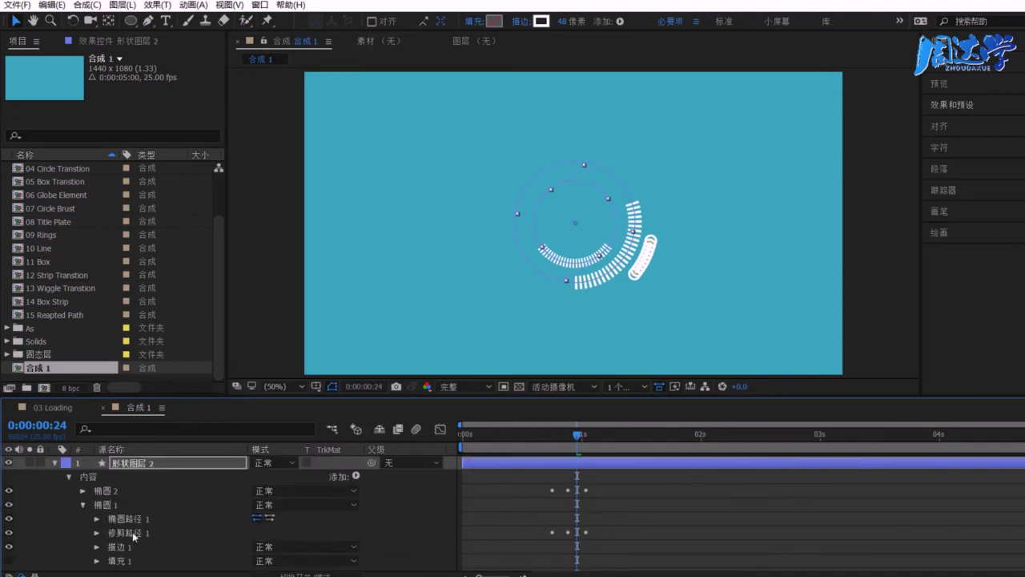
click(76, 503)
Shift the second ellipse's Trim Paths keyframes a few frames later, then preview the staggered arcs
click(84, 504)
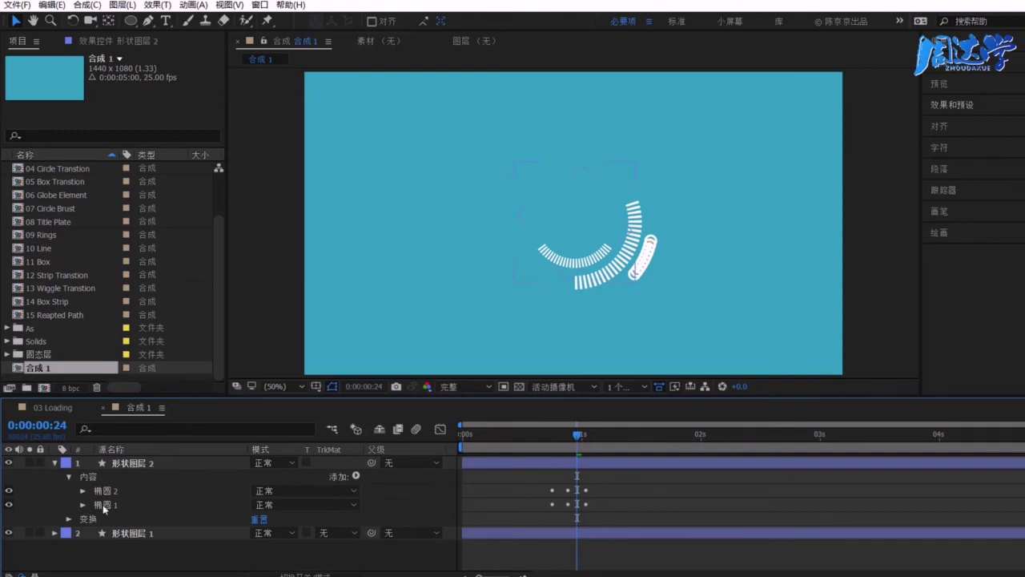
click(104, 506)
click(109, 495)
shift+click(109, 506)
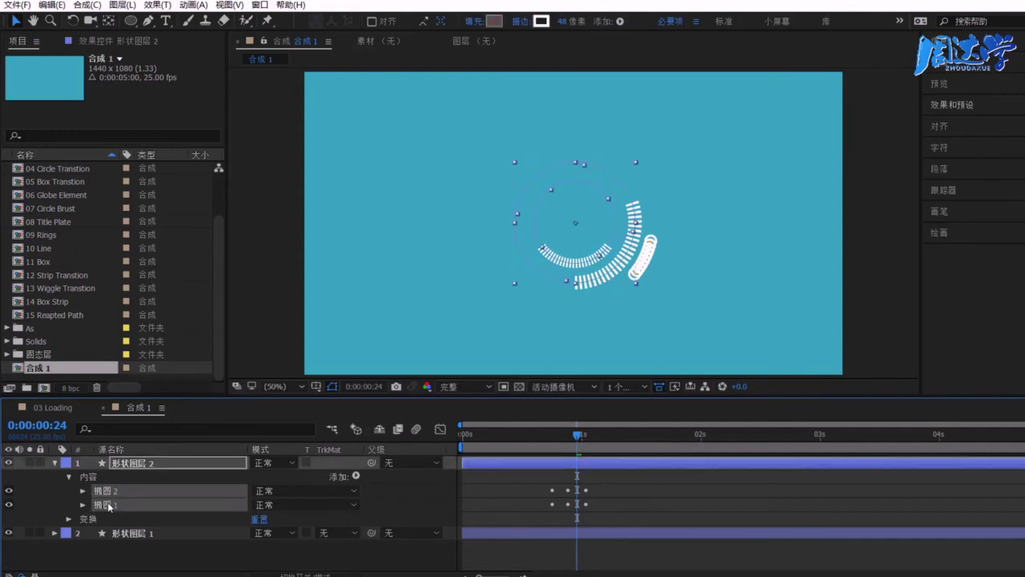
key(u)
drag(549, 499, 587, 522)
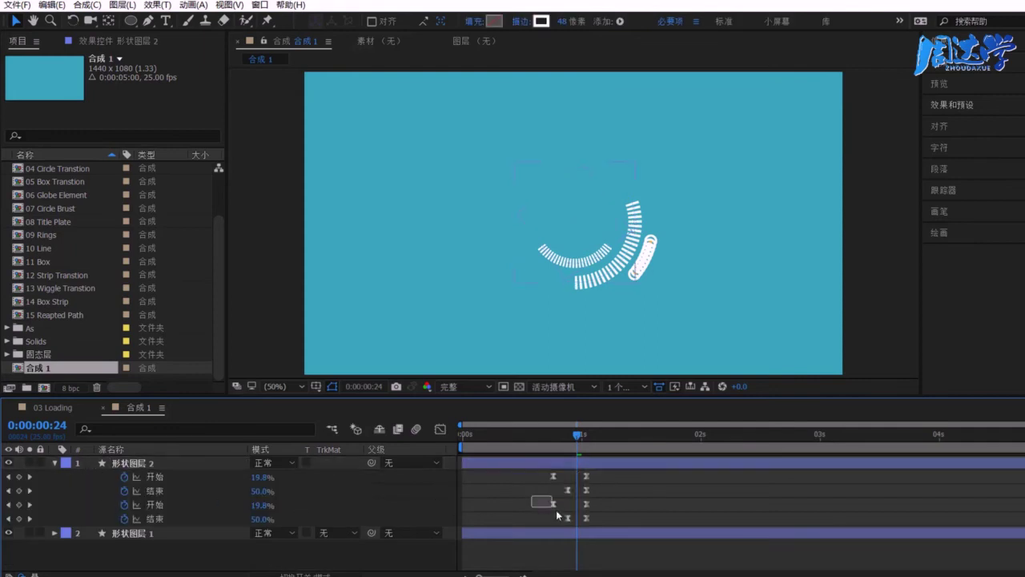
mouse_move(525, 504)
mouse_down()
mouse_move(589, 516)
mouse_move(608, 505)
mouse_up()
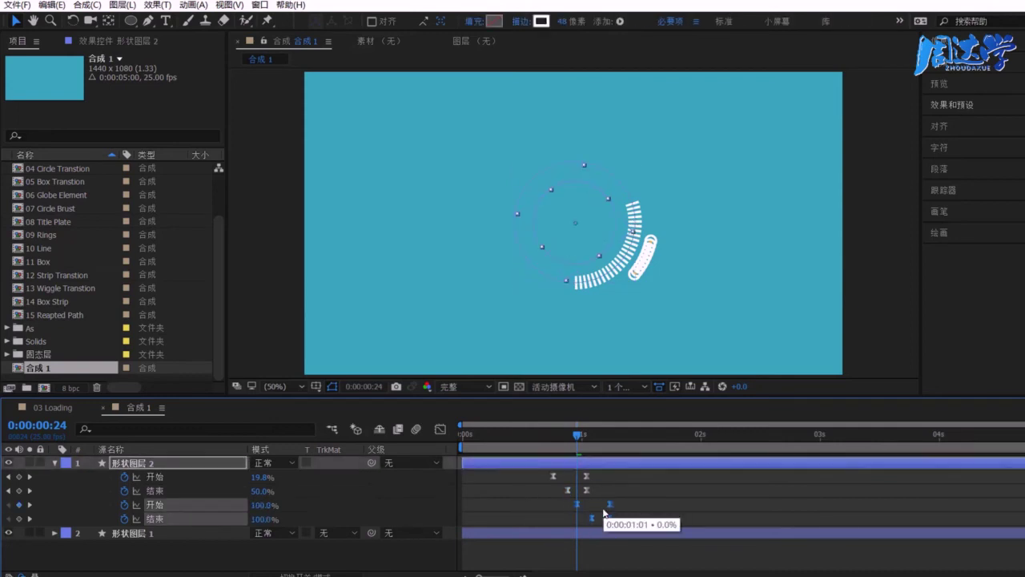
drag(517, 432, 529, 432)
key(space)
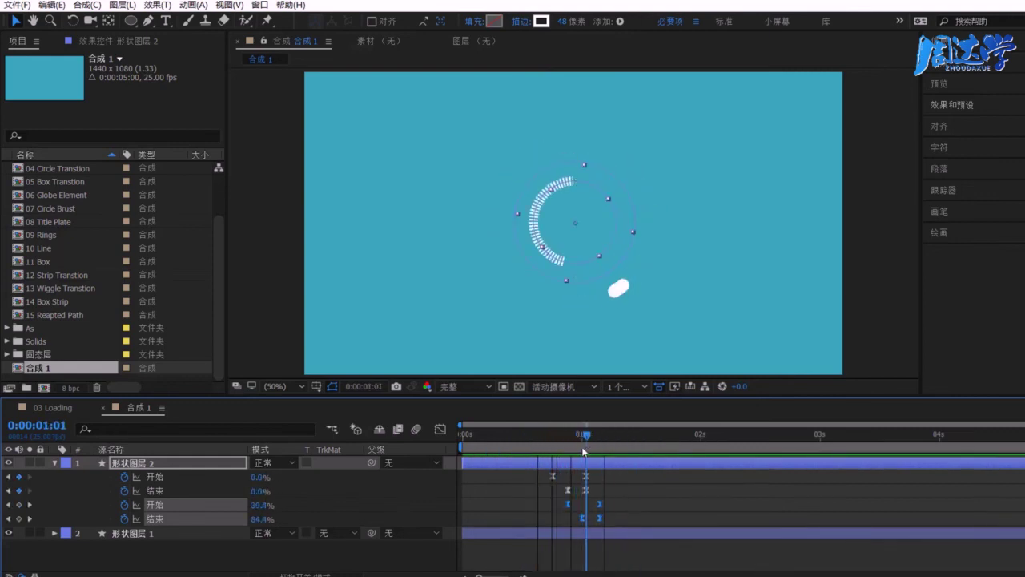
click(581, 446)
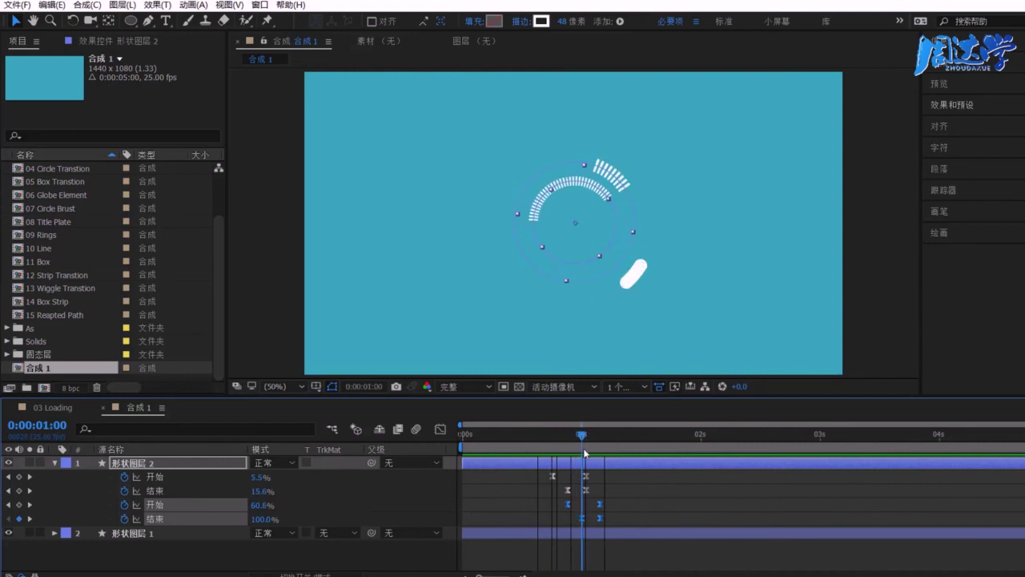
Inspect the Loading layer's dot arc in the 03 Loading reference comp, then return to 合成 1
click(52, 407)
mouse_move(526, 438)
mouse_down()
mouse_move(614, 453)
mouse_move(586, 452)
mouse_up()
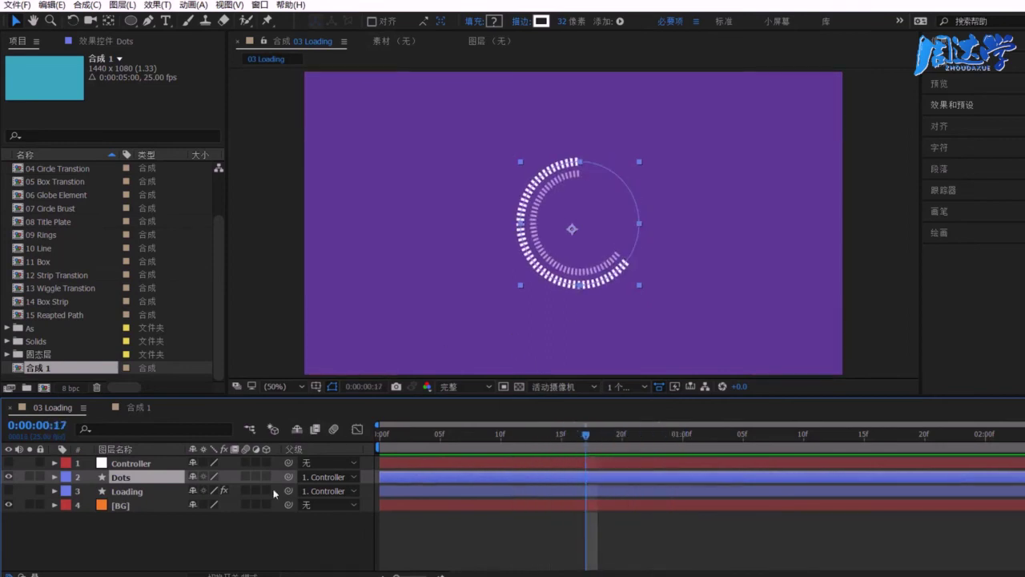
click(9, 478)
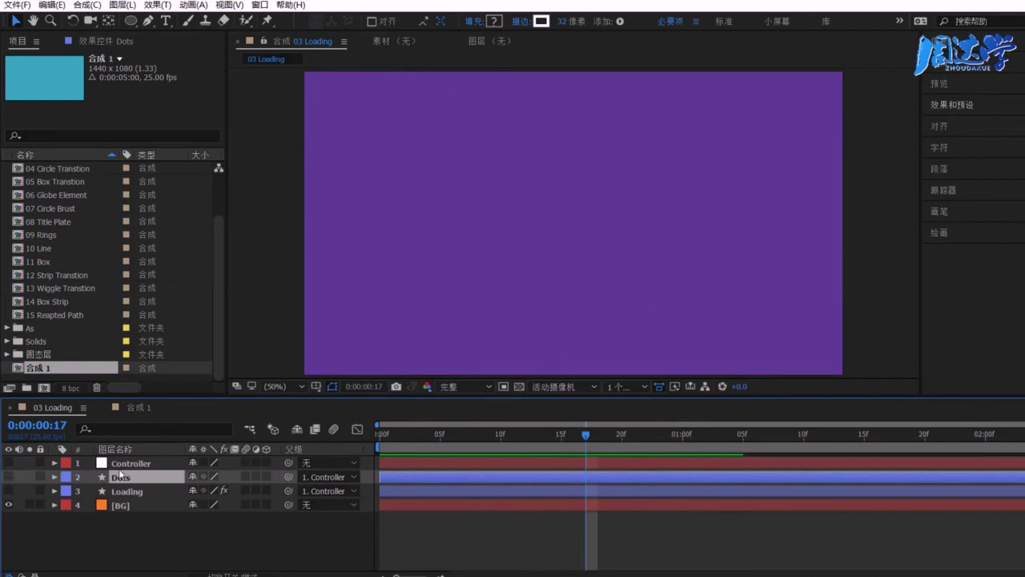
click(112, 491)
click(8, 491)
drag(516, 433, 521, 443)
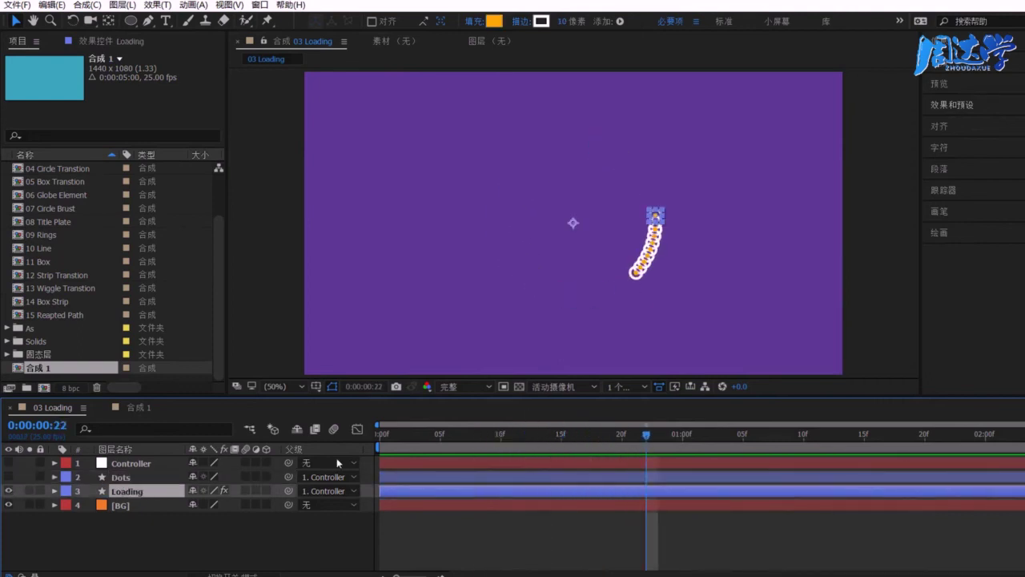
click(134, 408)
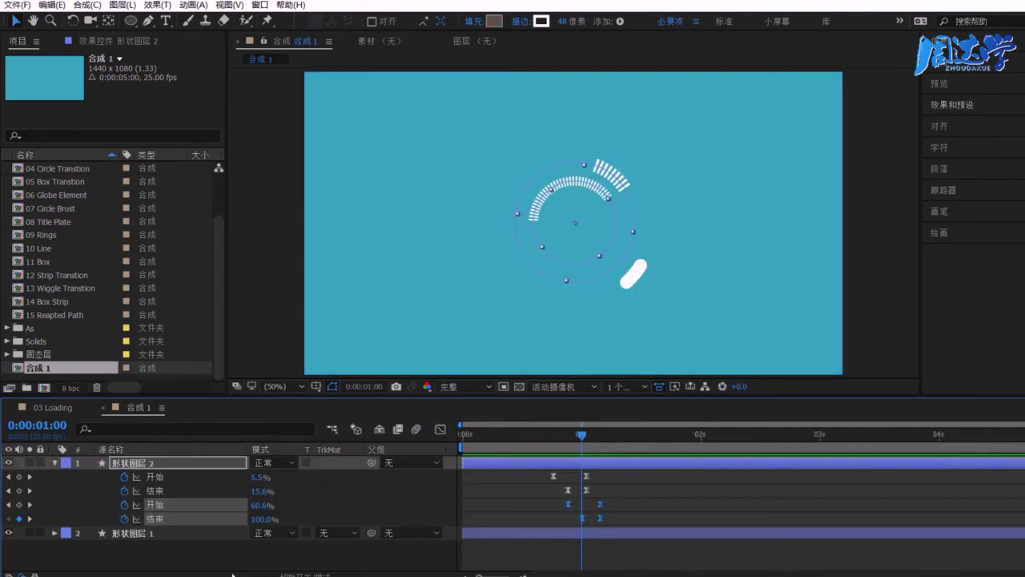
Collapse the layer properties and view the composition at 100% magnification
click(55, 462)
click(172, 517)
mouse_move(565, 438)
mouse_down()
mouse_move(519, 443)
mouse_move(576, 450)
mouse_up()
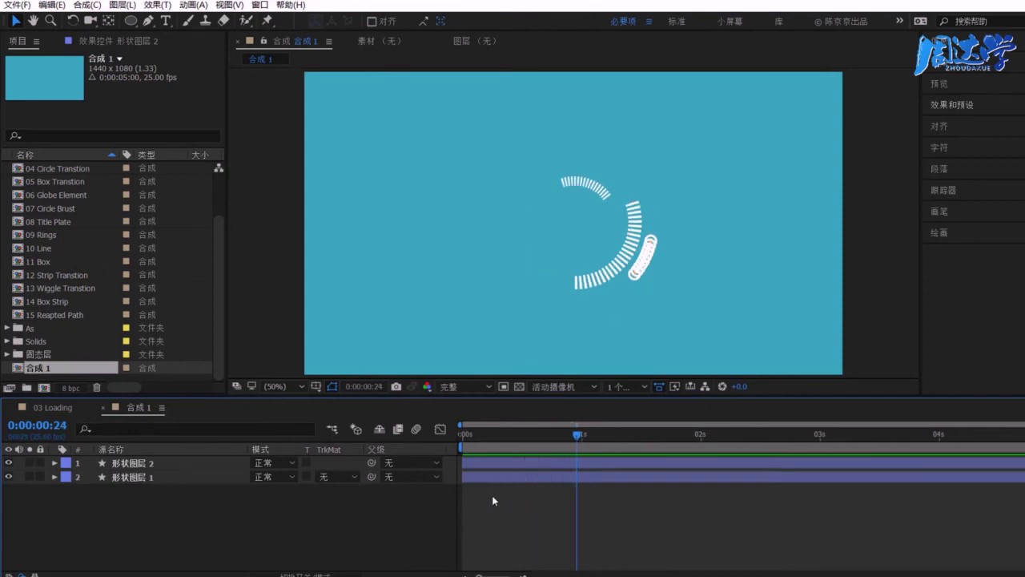
click(273, 387)
click(288, 527)
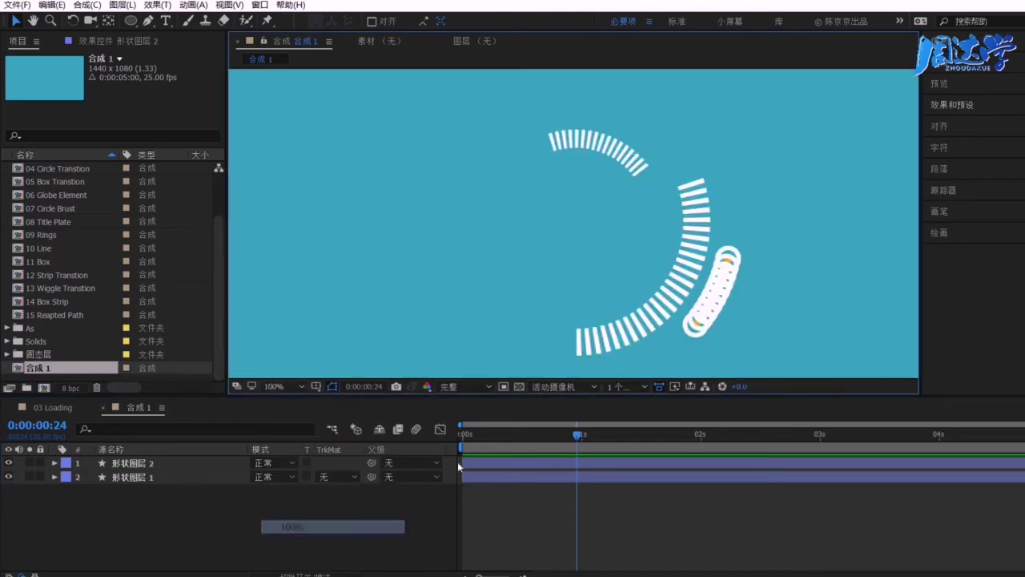
Pan the ring into view and select 形状图层 1 at 1:05
drag(577, 436, 629, 438)
key(h)
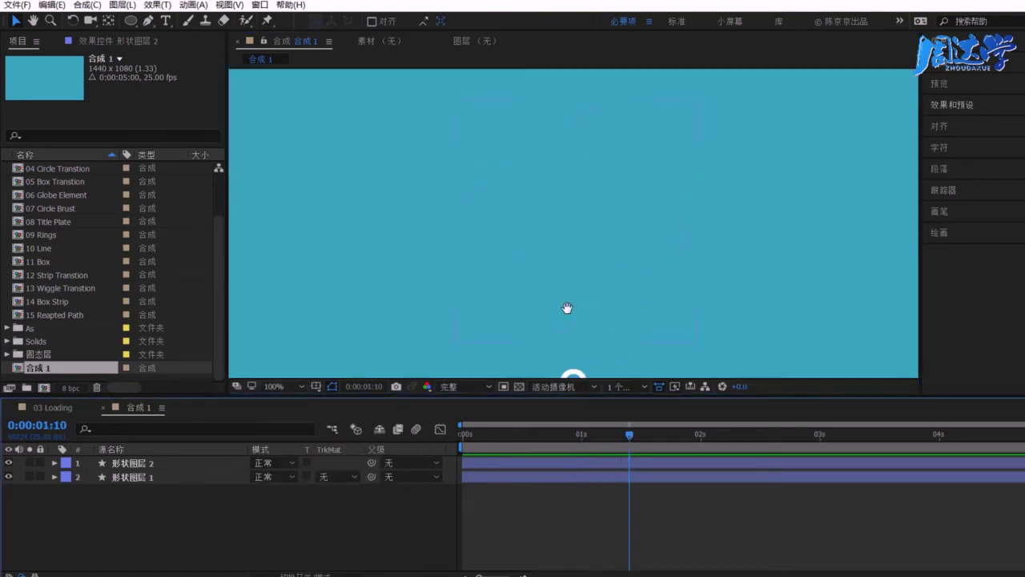
drag(567, 307, 563, 243)
key(v)
mouse_move(622, 436)
mouse_down()
mouse_move(582, 435)
mouse_move(605, 434)
mouse_up()
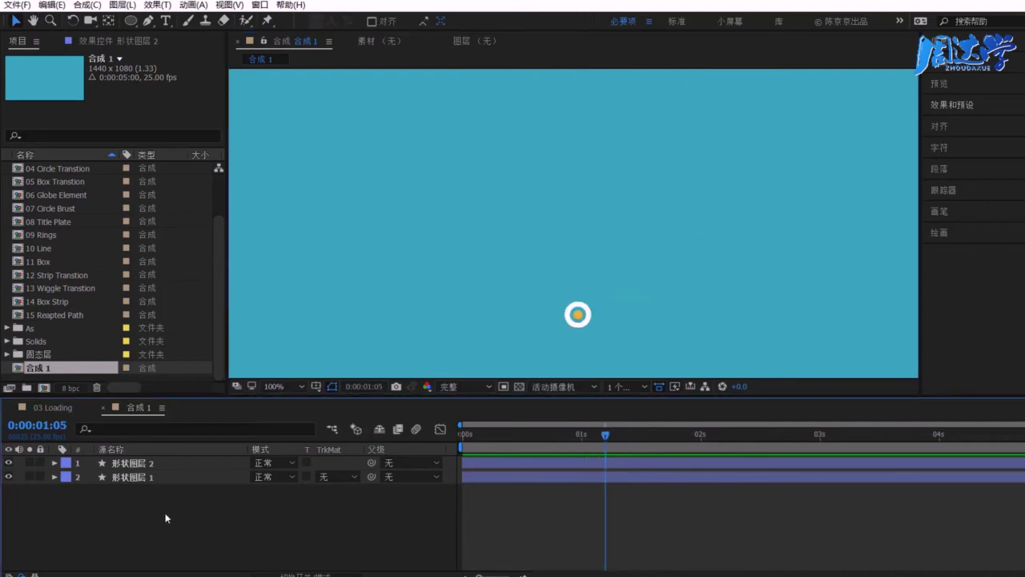
click(132, 479)
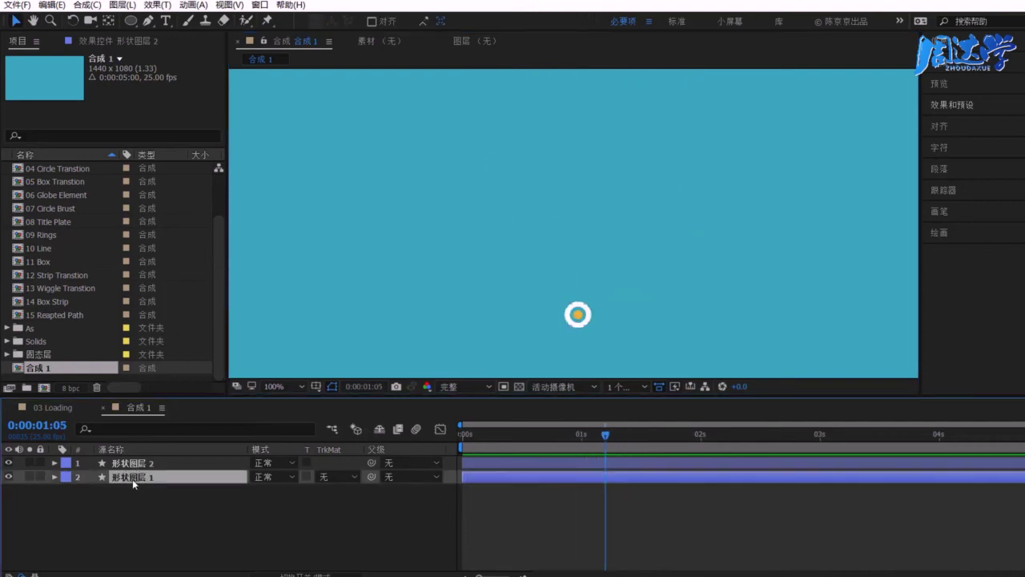
Expand the 描边 1 stroke inside 椭圆 2 of 形状图层 1 to reveal its properties
click(54, 477)
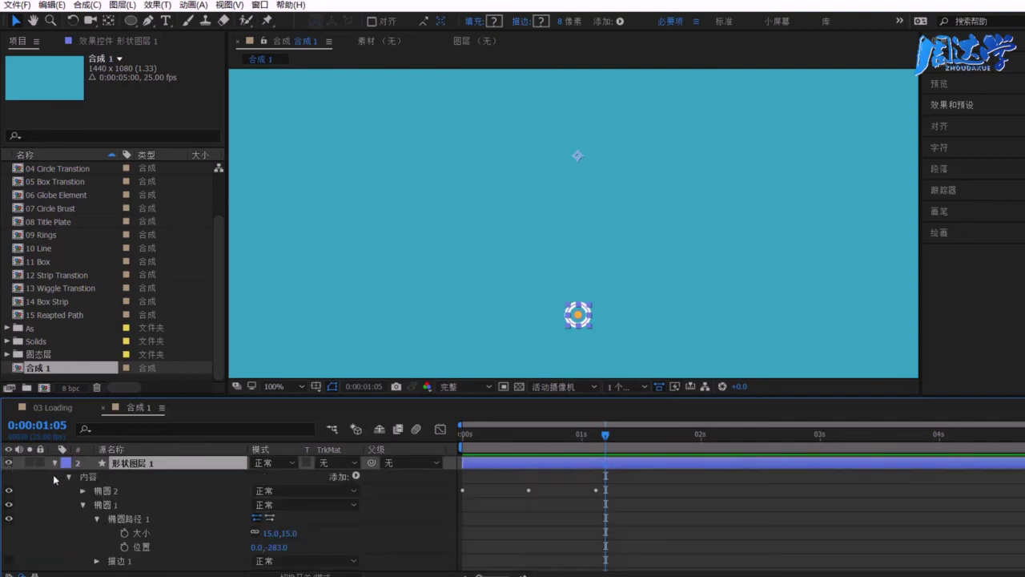
click(83, 505)
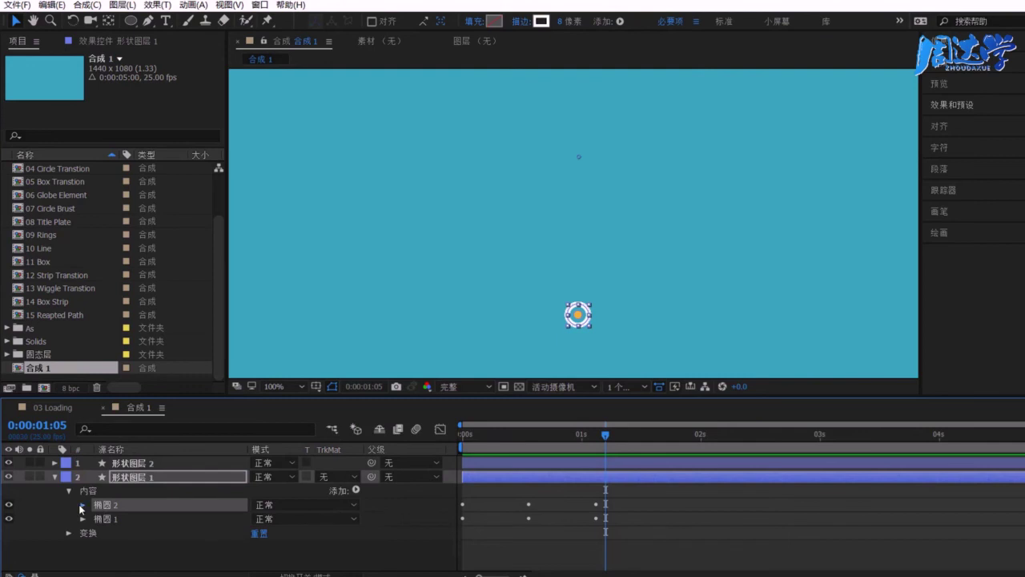
click(81, 504)
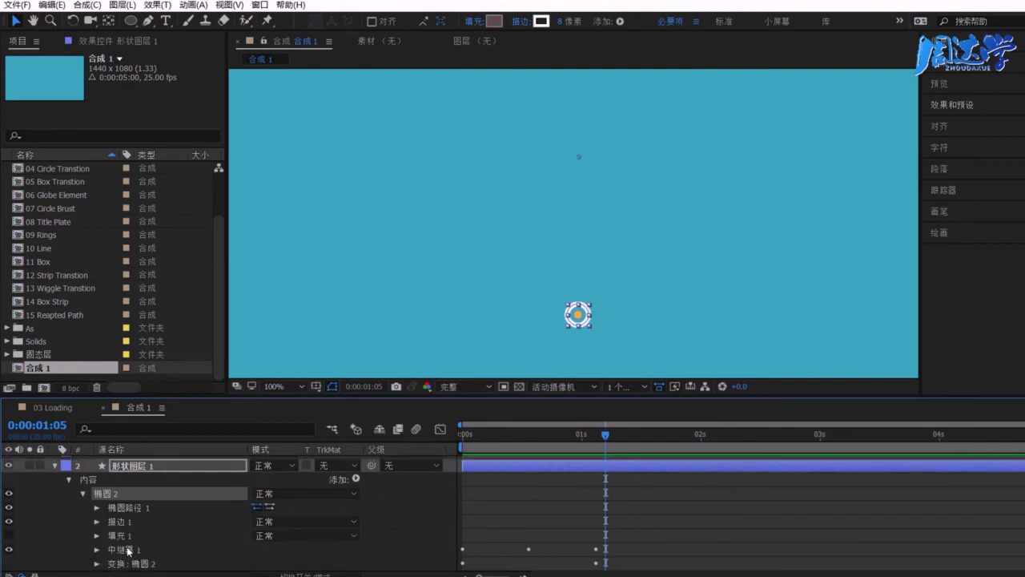
click(113, 523)
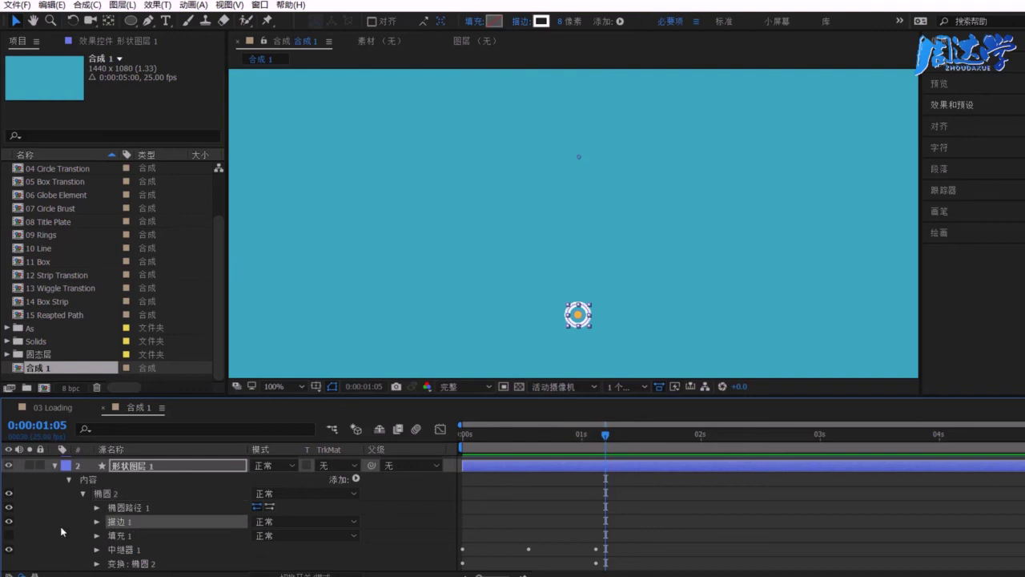
click(9, 522)
click(10, 522)
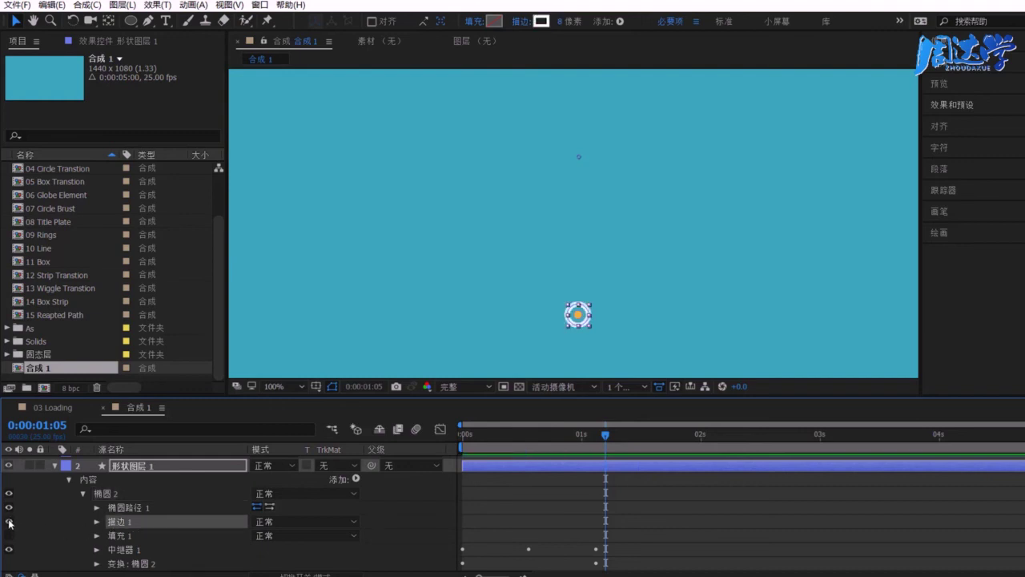
click(96, 521)
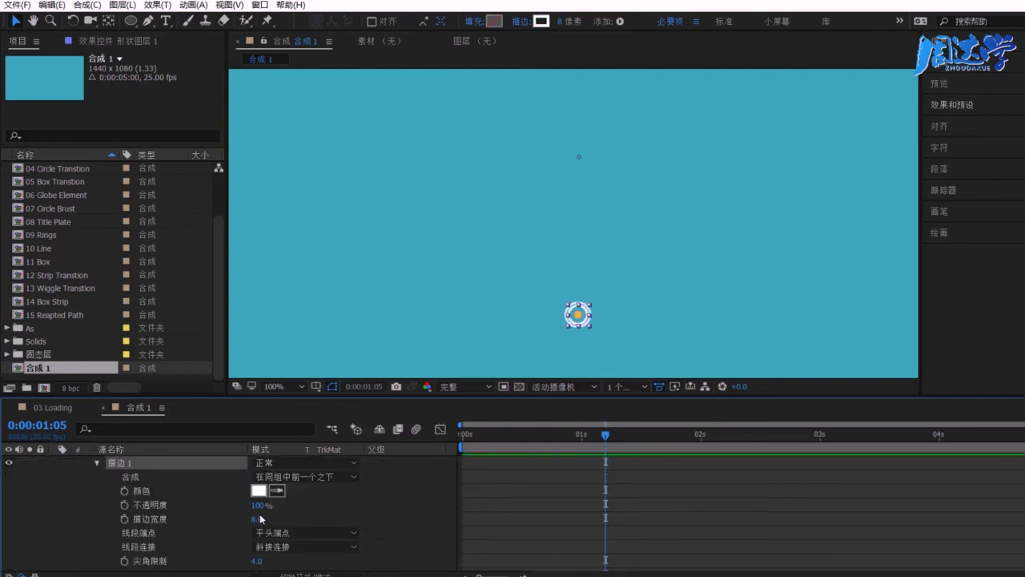
Keyframe Stroke Width from 8 at 1:05 to 0 at 1:09 and apply Easy Ease
click(124, 519)
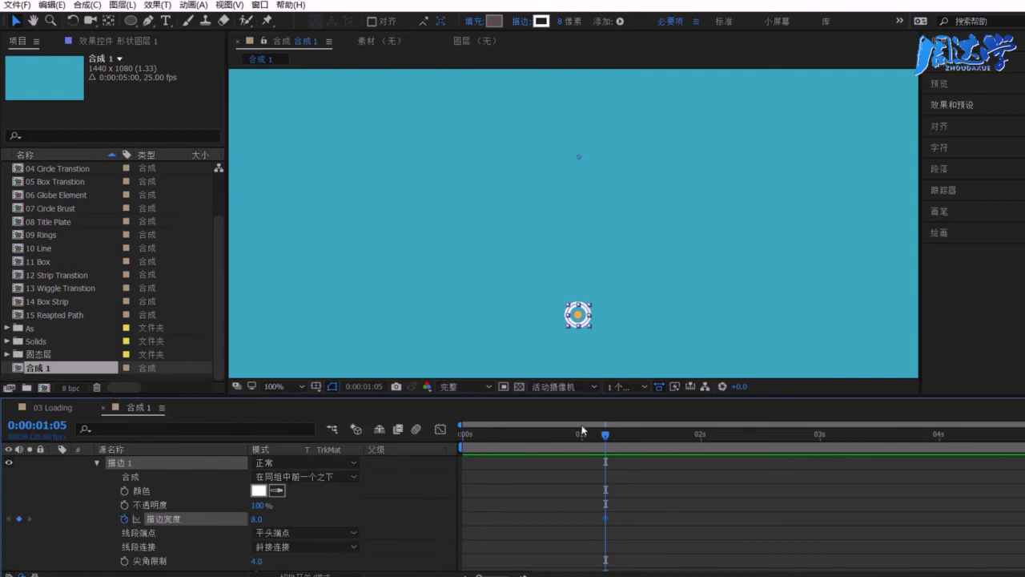
drag(605, 438, 624, 438)
drag(257, 519, 244, 519)
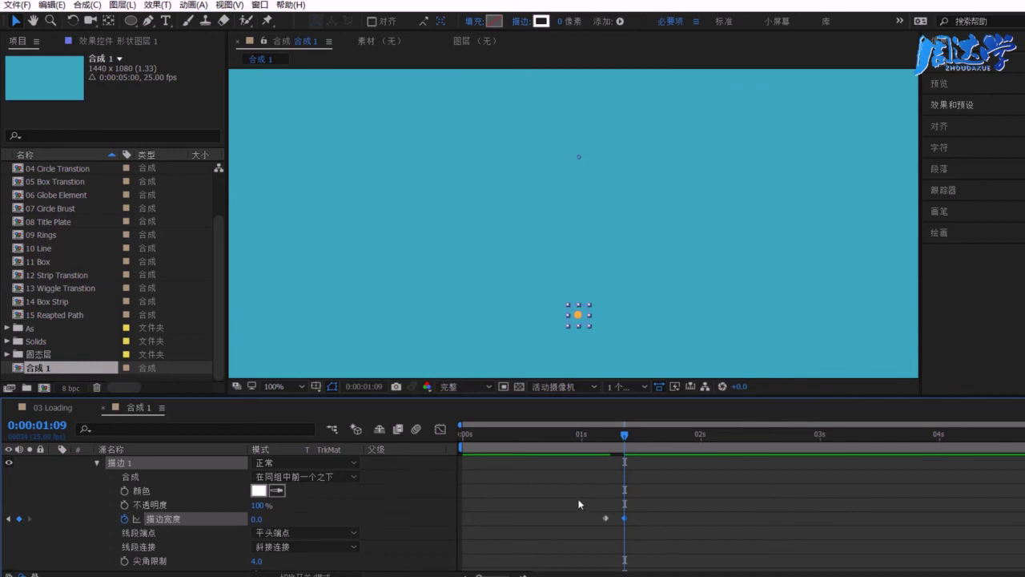
drag(578, 501, 695, 549)
right_click(625, 519)
mouse_move(664, 509)
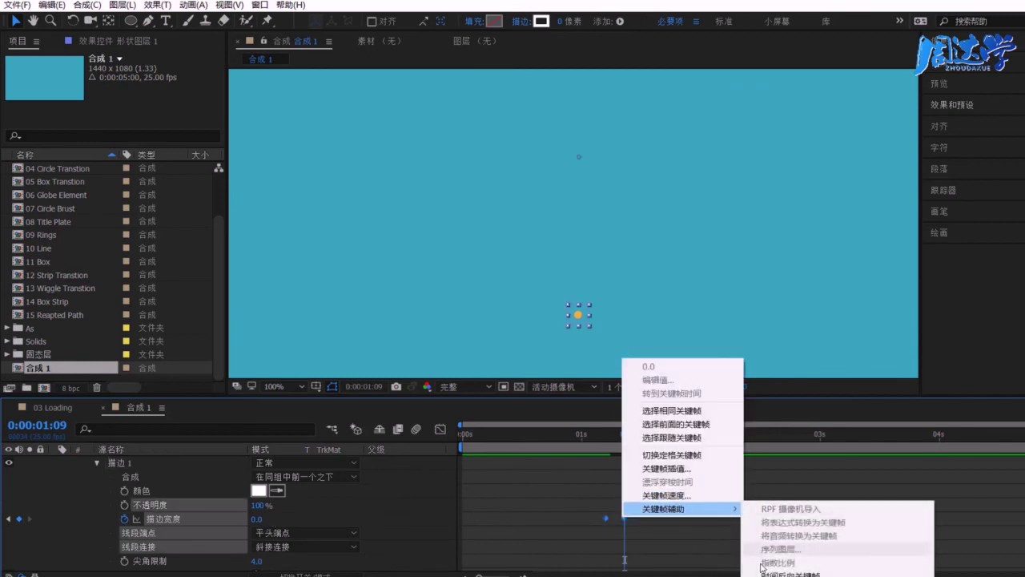
key(F9)
mouse_move(594, 447)
mouse_down()
mouse_move(615, 448)
mouse_move(606, 458)
mouse_up()
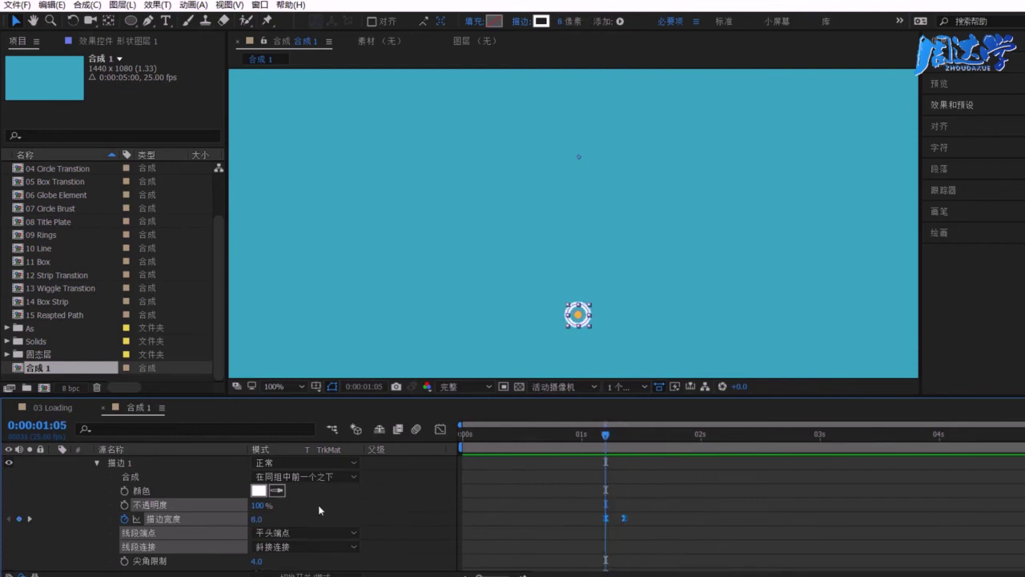
scroll(145, 505, down, 5)
scroll(161, 505, up, 3)
scroll(162, 504, up, 3)
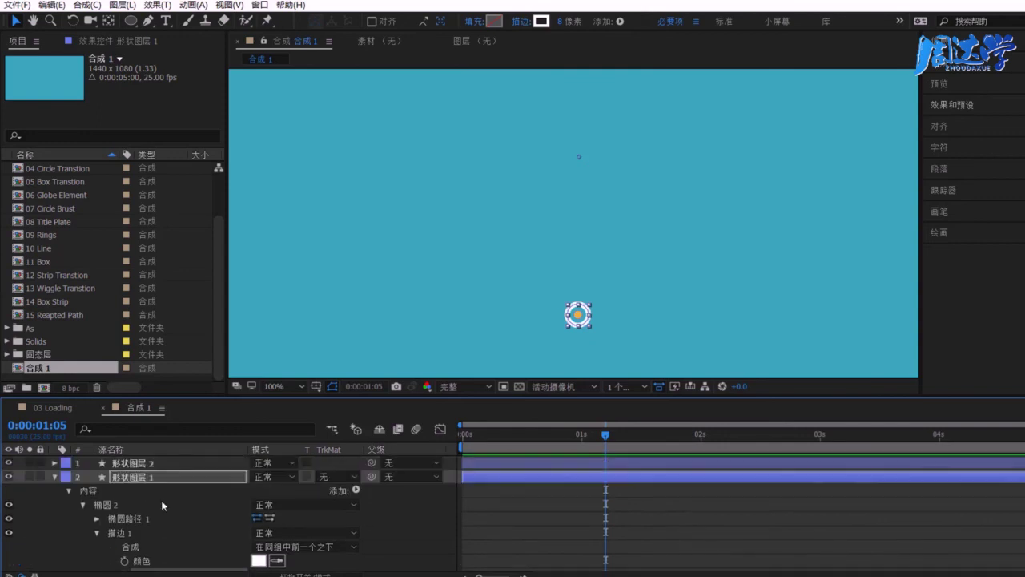
Set a 100% Opacity keyframe on 椭圆 1's fill at 1:05
key(F2)
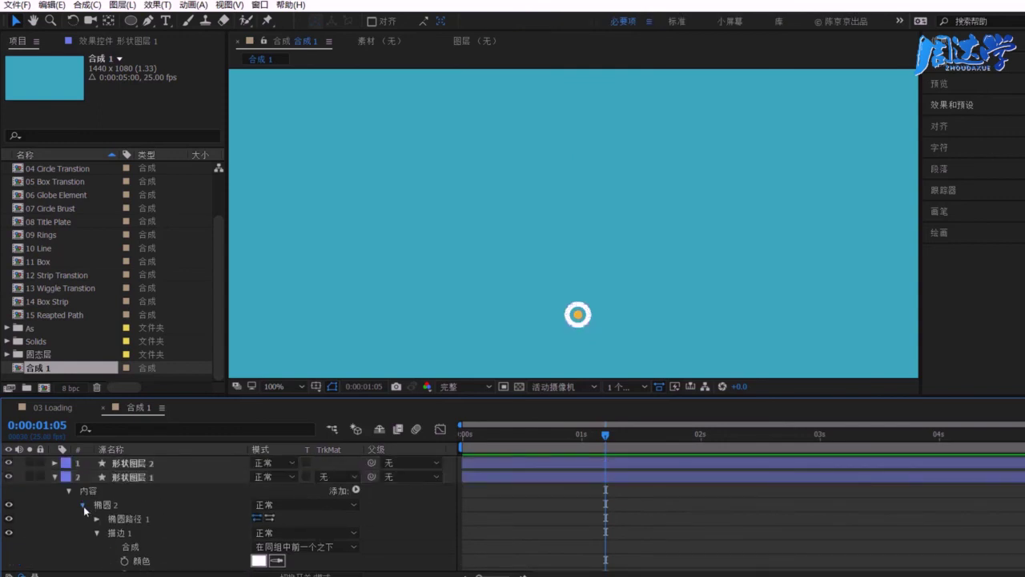
click(83, 505)
click(102, 518)
scroll(116, 529, down, 2)
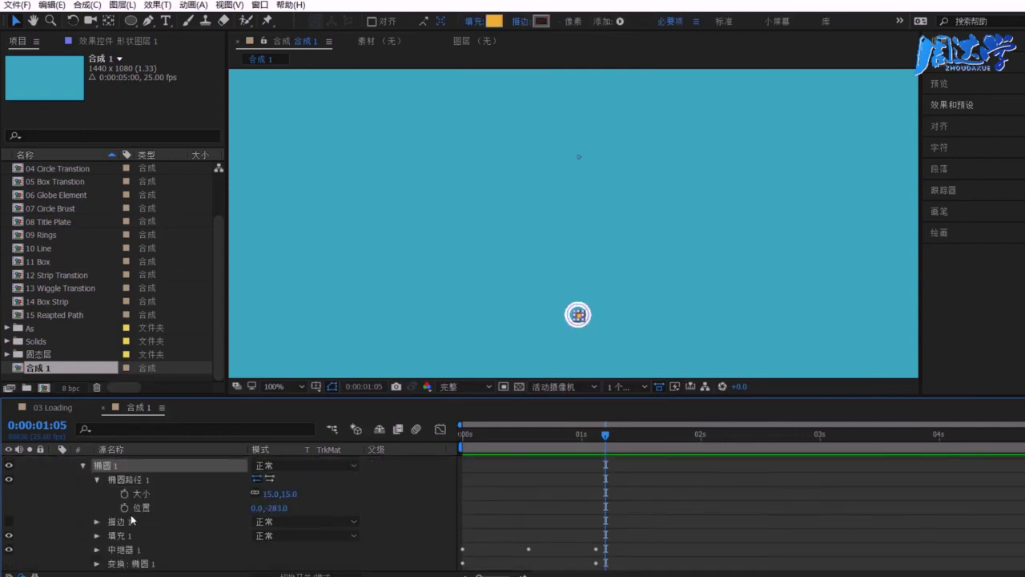
click(120, 535)
click(97, 535)
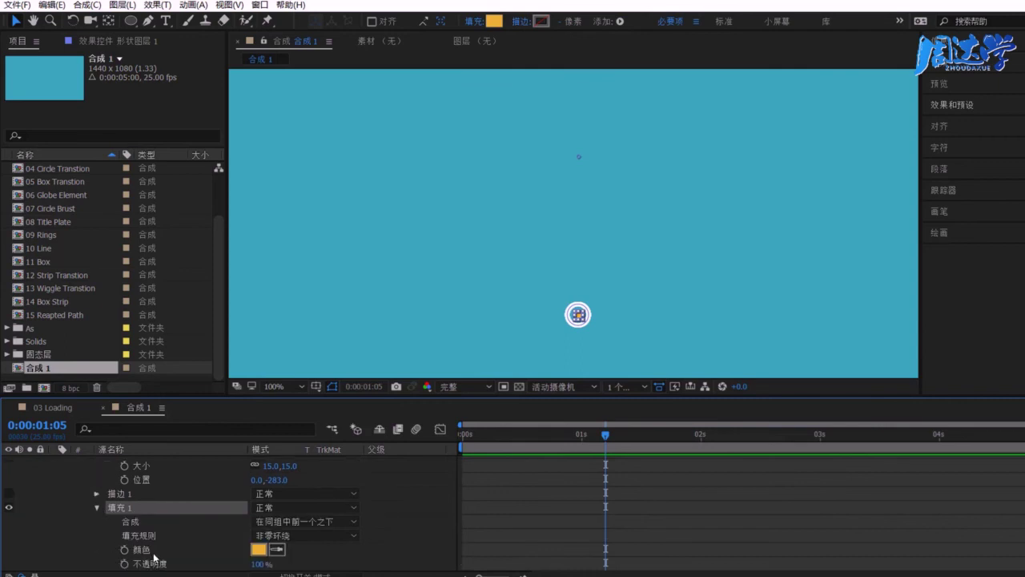
click(125, 564)
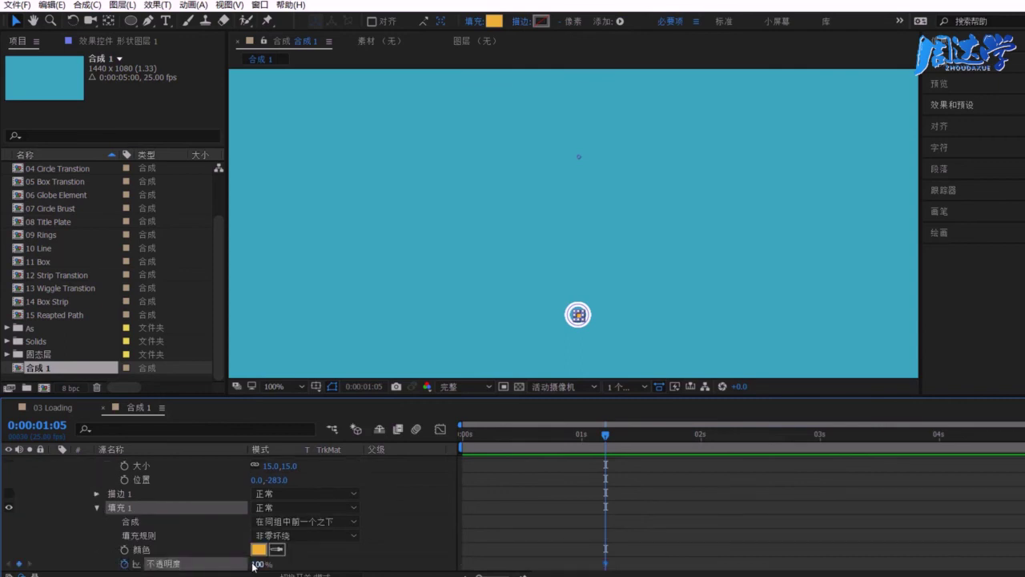
Set the fill Opacity to 0% a few frames later, nudge that keyframe earlier, and preview the fade
drag(608, 438, 639, 436)
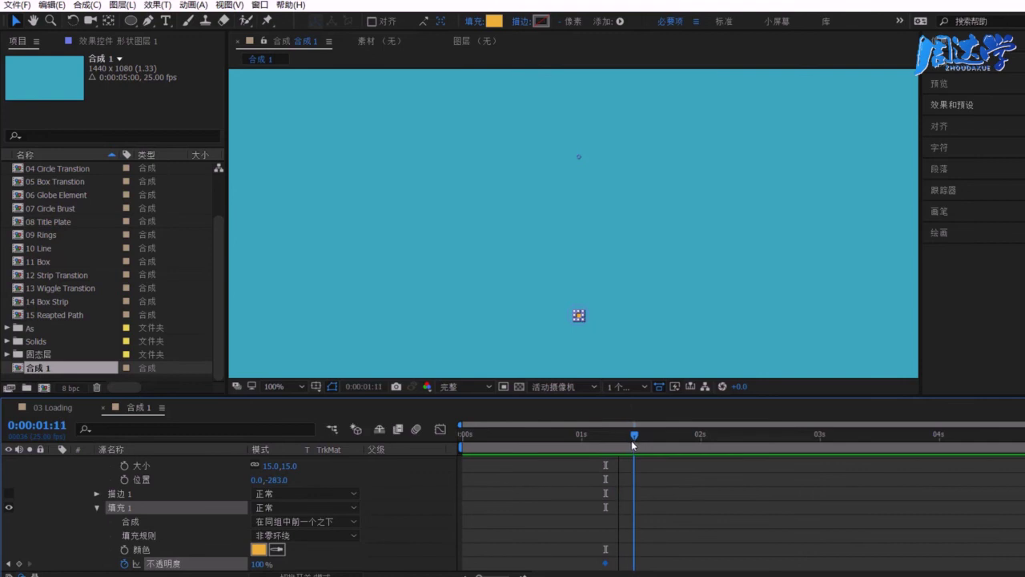
click(258, 564)
text(0)
key(Return)
drag(633, 439, 625, 459)
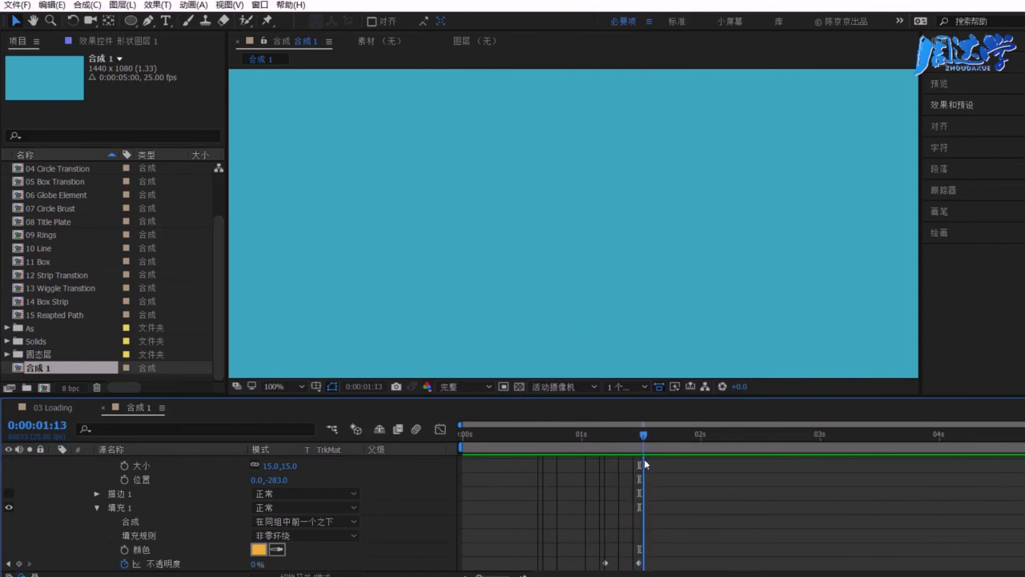
drag(638, 563, 619, 563)
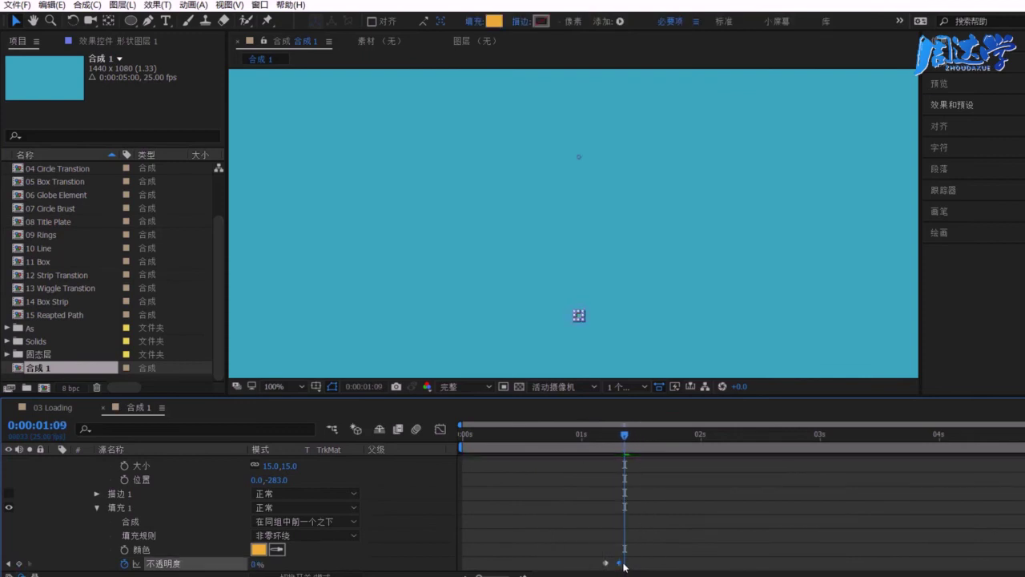
click(593, 436)
key(space)
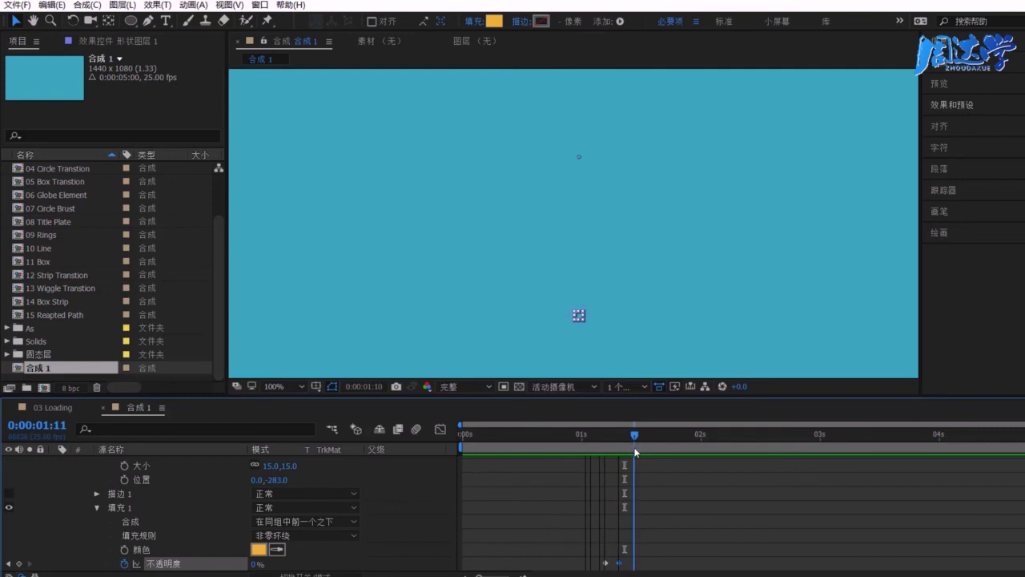
click(681, 496)
mouse_move(601, 442)
mouse_down()
mouse_move(629, 443)
mouse_move(556, 464)
mouse_up()
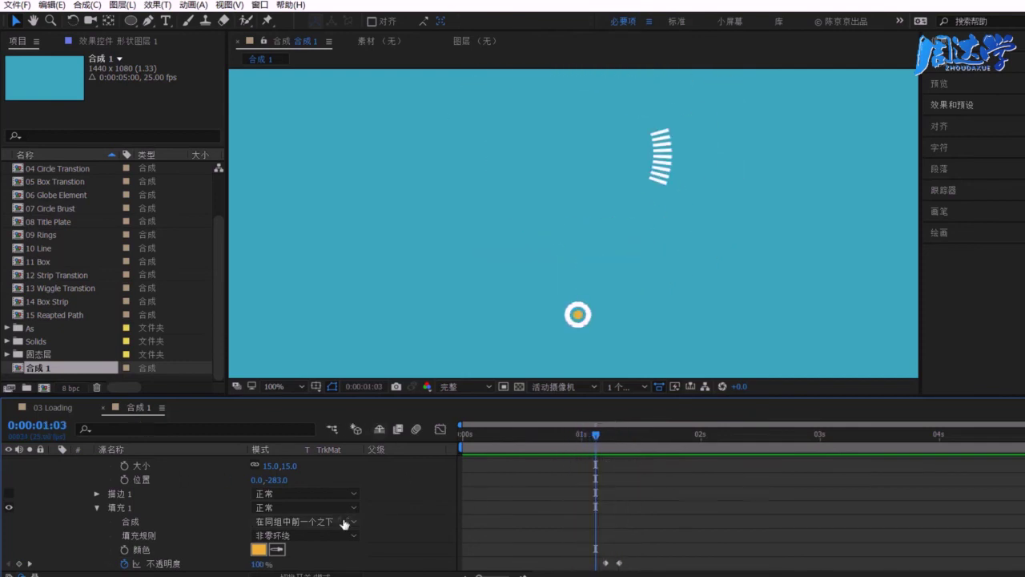
scroll(230, 500, up, 3)
Collapse the shape layer and search Effects & Presets for 'cc po'
click(53, 481)
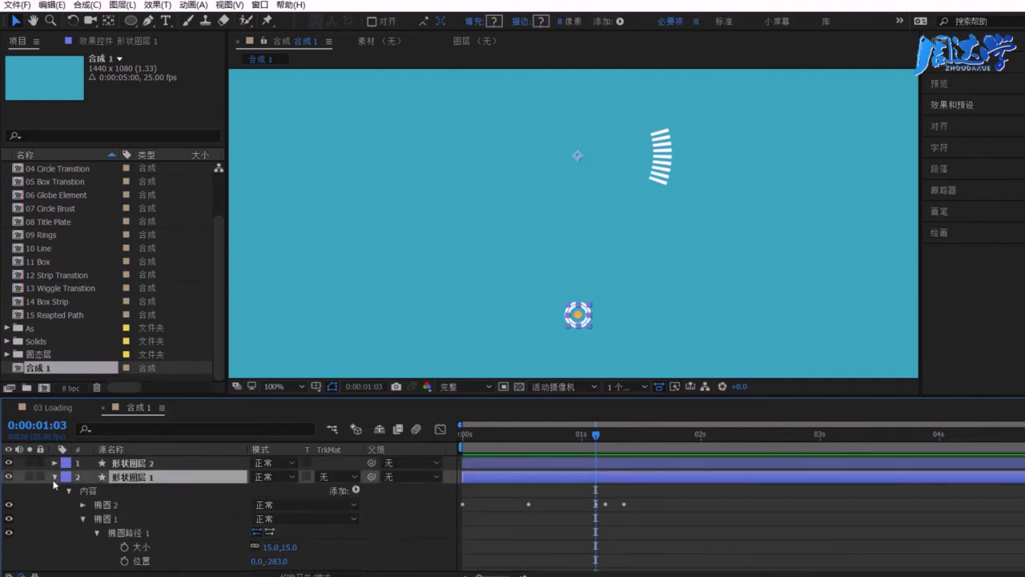
click(54, 478)
click(962, 107)
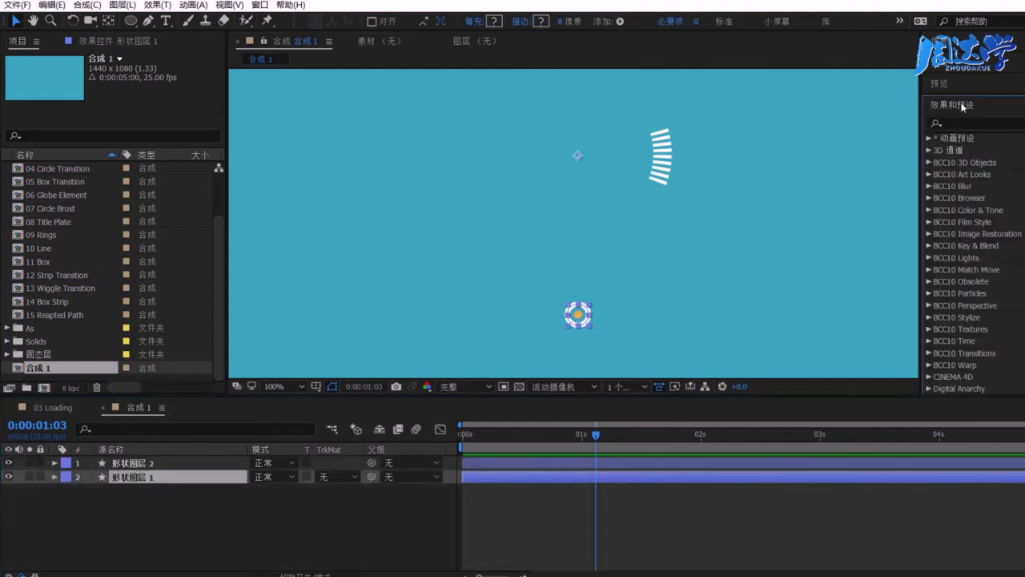
click(967, 122)
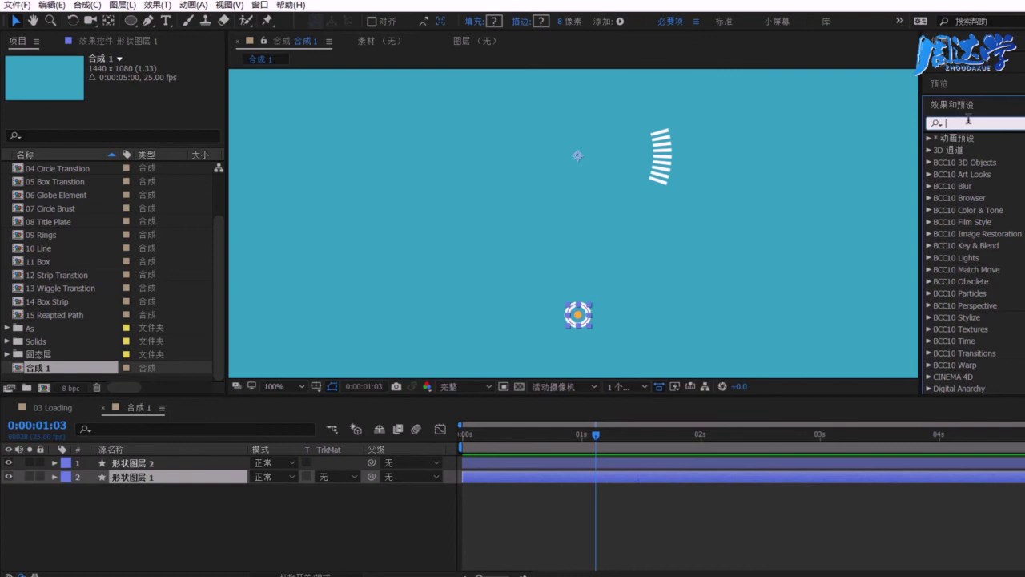
text(cc)
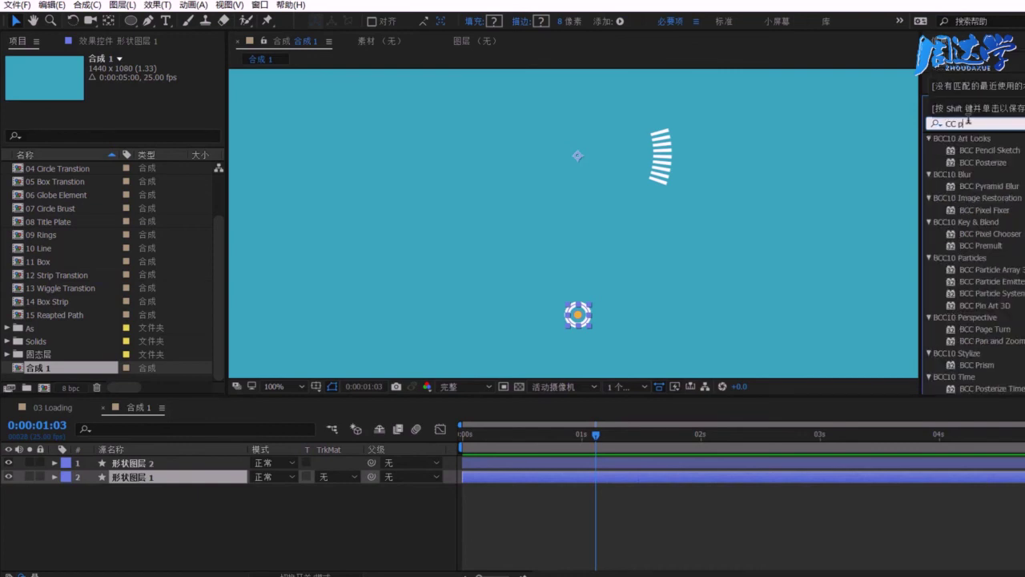
text( po)
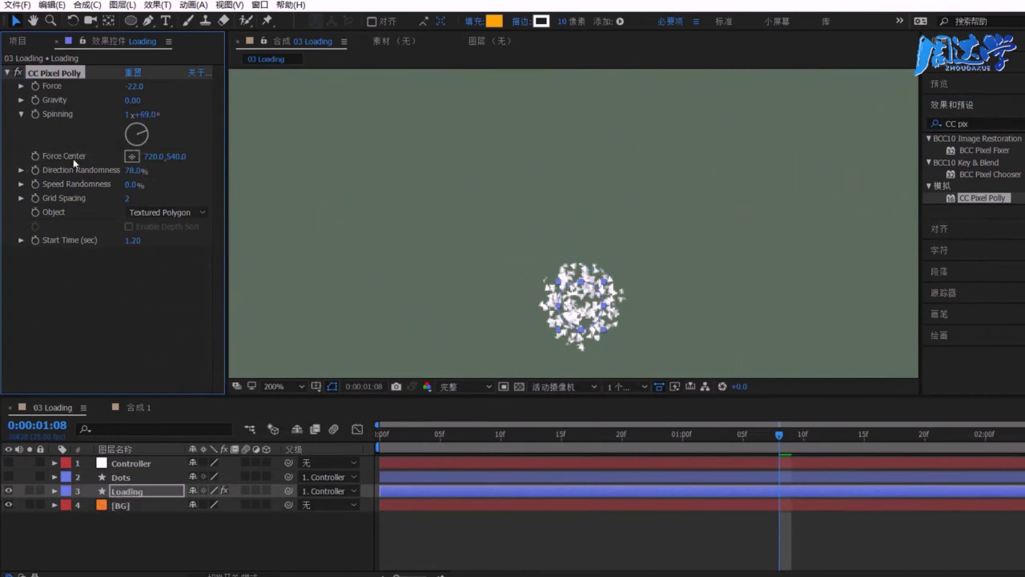
Set CC Pixel Polly to Textured Polygon: Force -29, Gravity 0.28, randomness 85%/26%, Grid Spacing 6
click(149, 213)
click(178, 269)
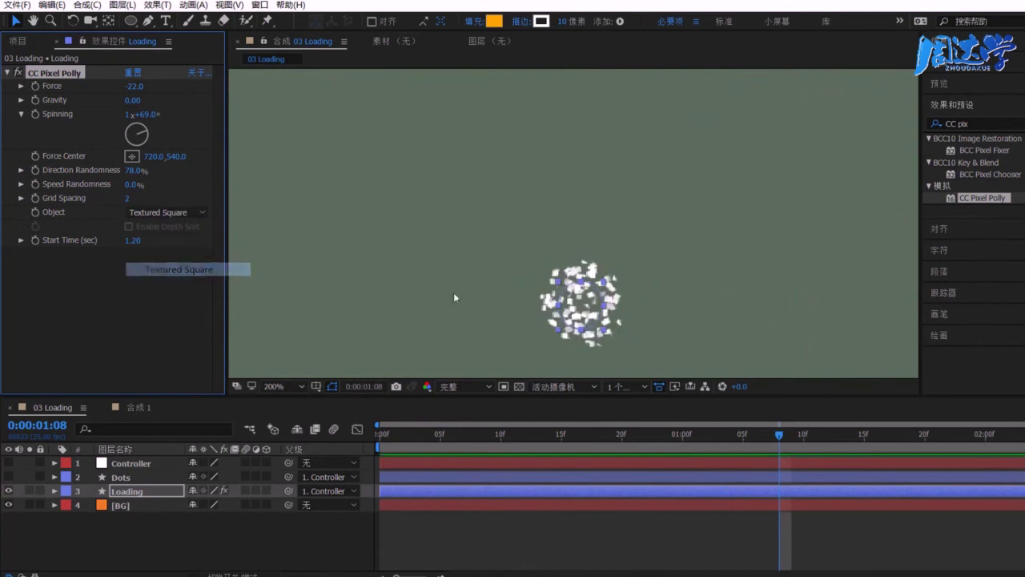
click(160, 216)
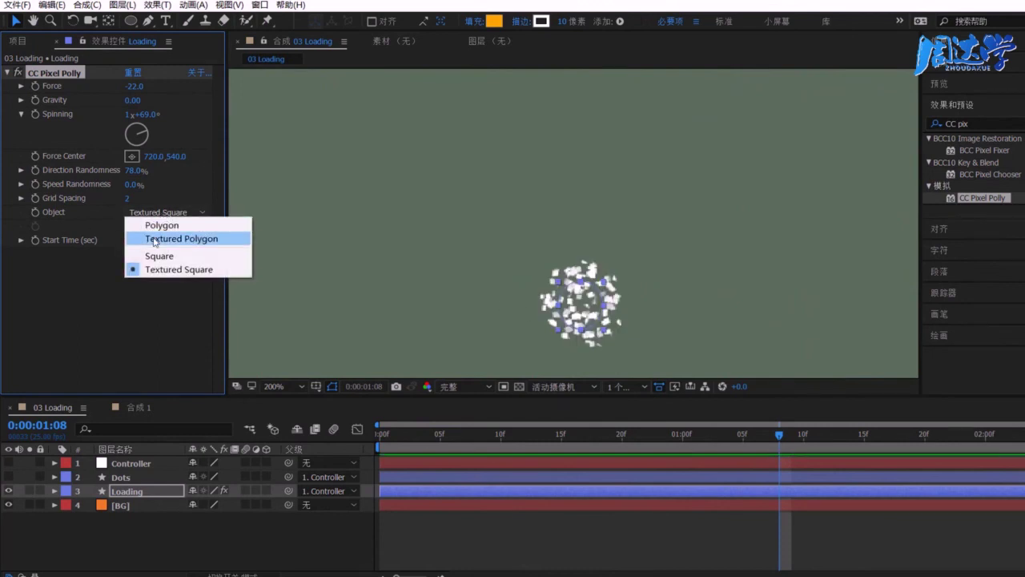
click(155, 239)
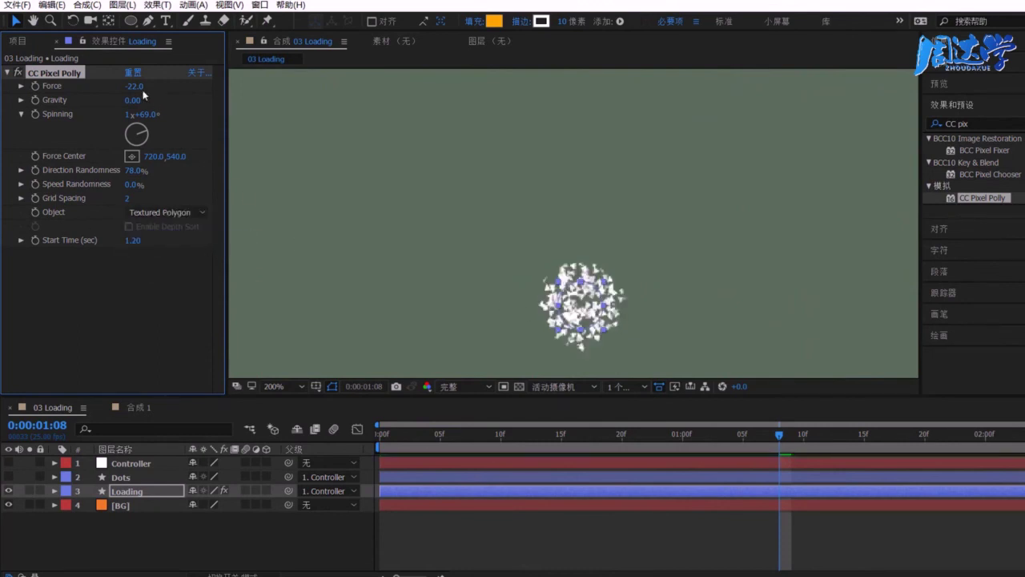
mouse_move(133, 86)
mouse_down()
mouse_move(76, 86)
mouse_move(122, 85)
mouse_up()
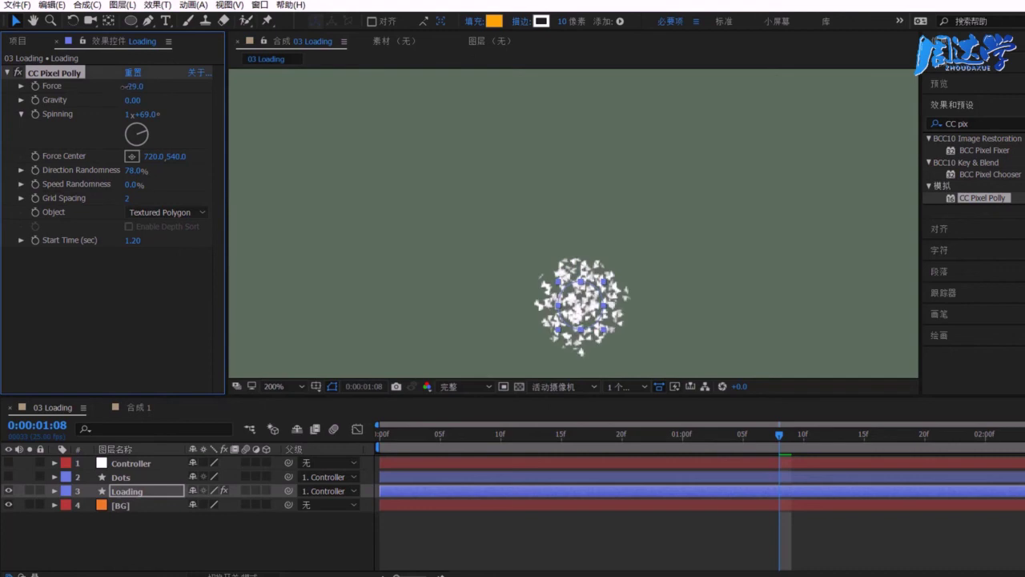
drag(128, 100, 156, 100)
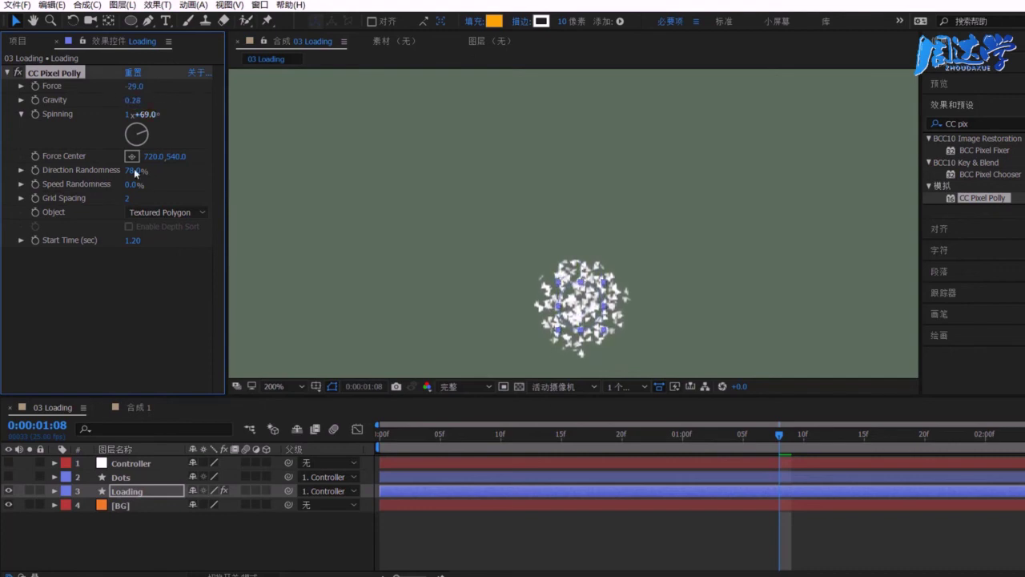
mouse_move(135, 171)
mouse_down()
mouse_move(162, 171)
mouse_move(128, 172)
mouse_move(158, 171)
mouse_move(151, 185)
mouse_up()
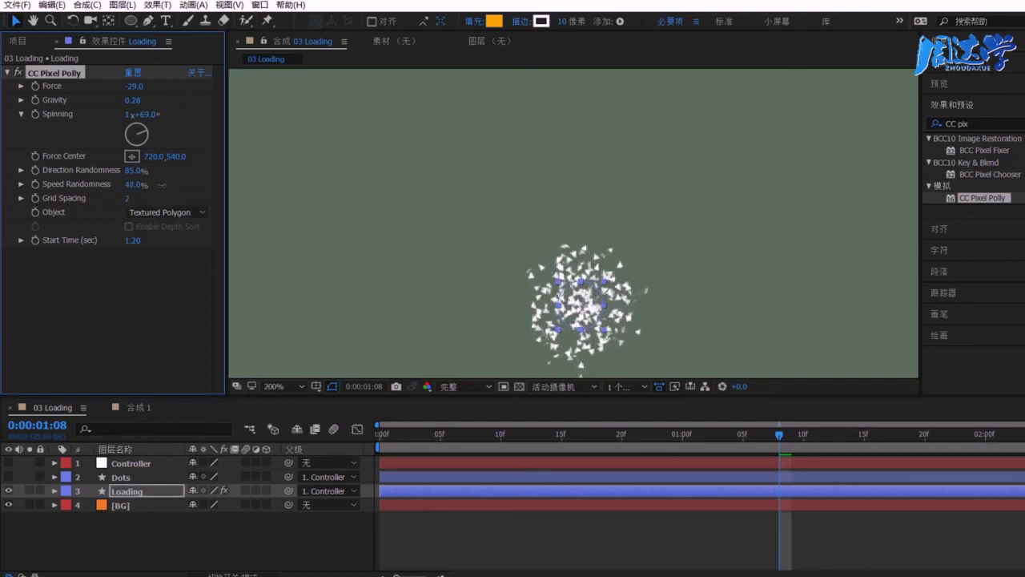
mouse_move(127, 197)
mouse_down()
mouse_move(137, 198)
mouse_move(117, 200)
mouse_up()
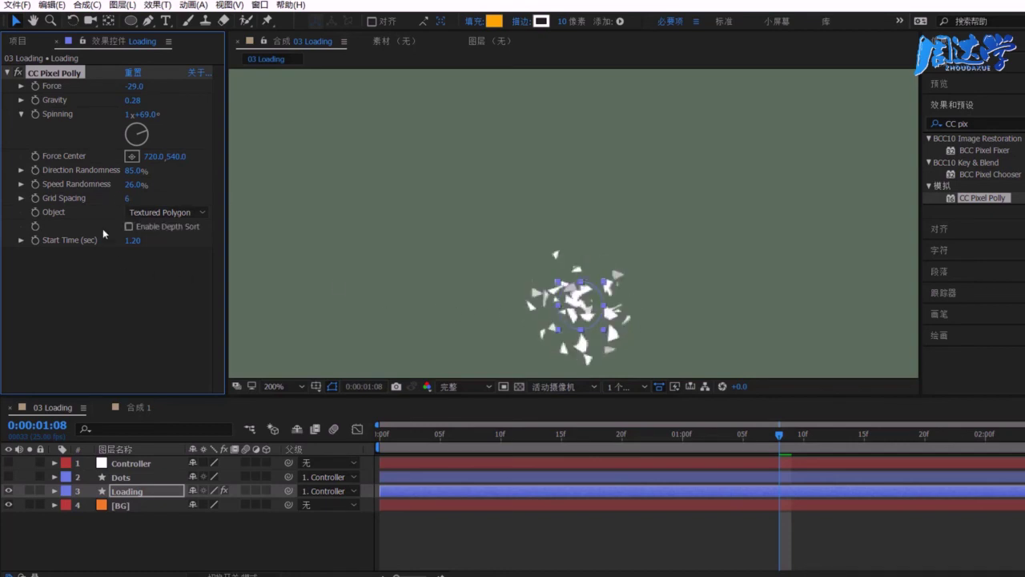
Check the shatter Start Time of 1.20, fit the comp in the viewer, and preview from the start
mouse_move(130, 240)
mouse_down()
mouse_move(114, 236)
mouse_move(140, 240)
mouse_move(124, 240)
mouse_up()
click(75, 255)
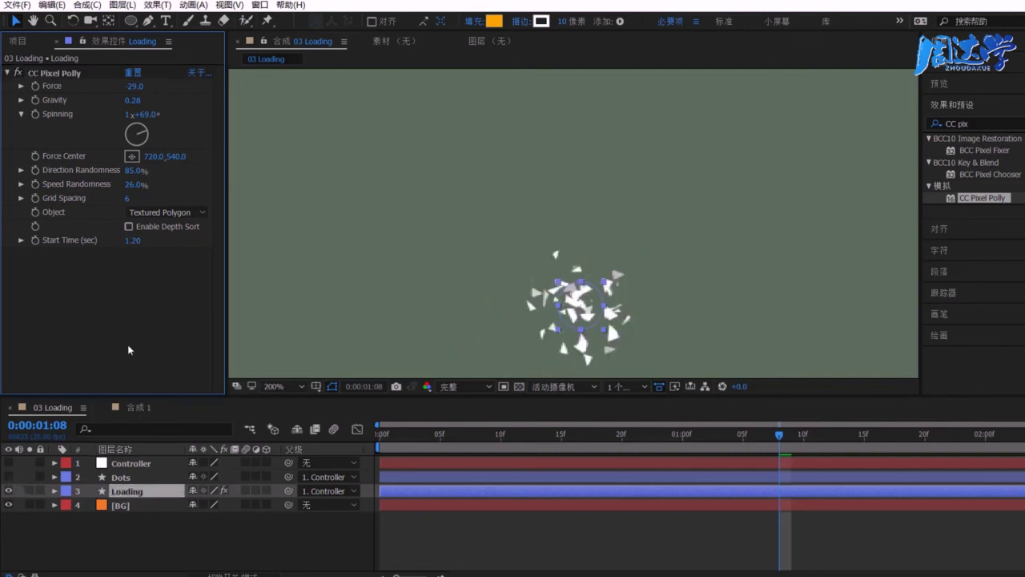
click(288, 386)
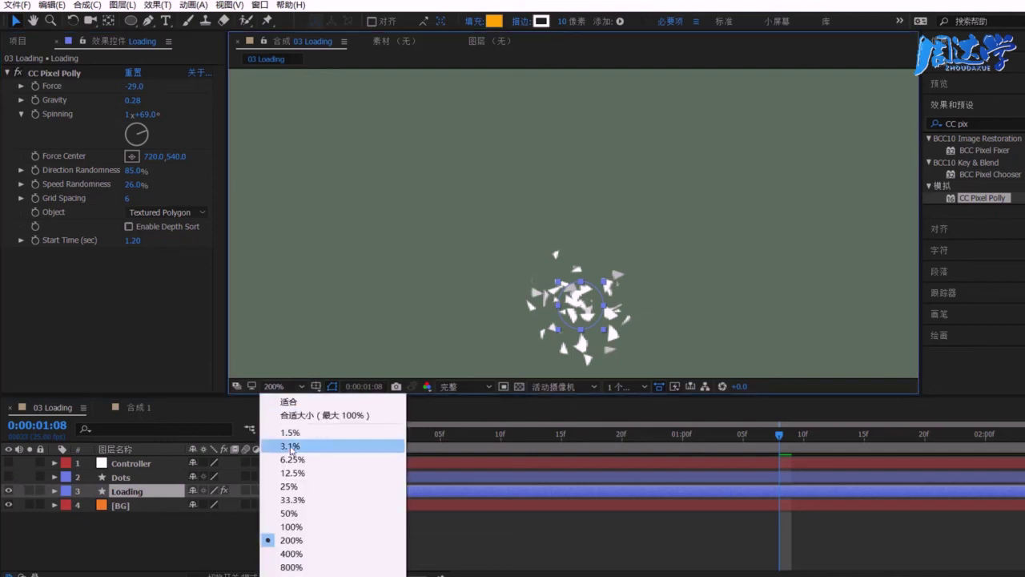
click(297, 412)
click(376, 434)
key(space)
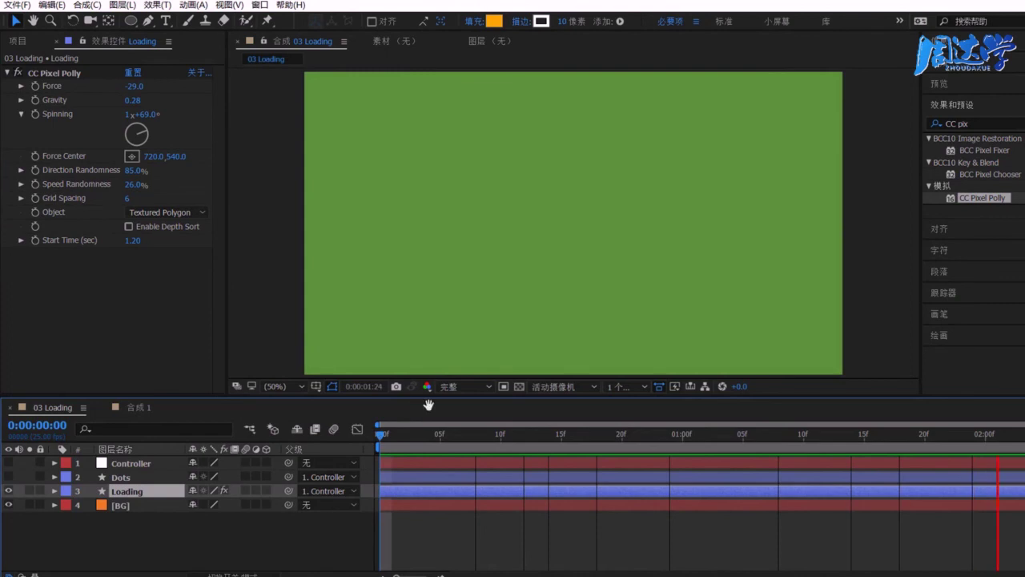
Show the [BG] layer's Color keyframes with U and scrub to watch purple turn green
click(120, 505)
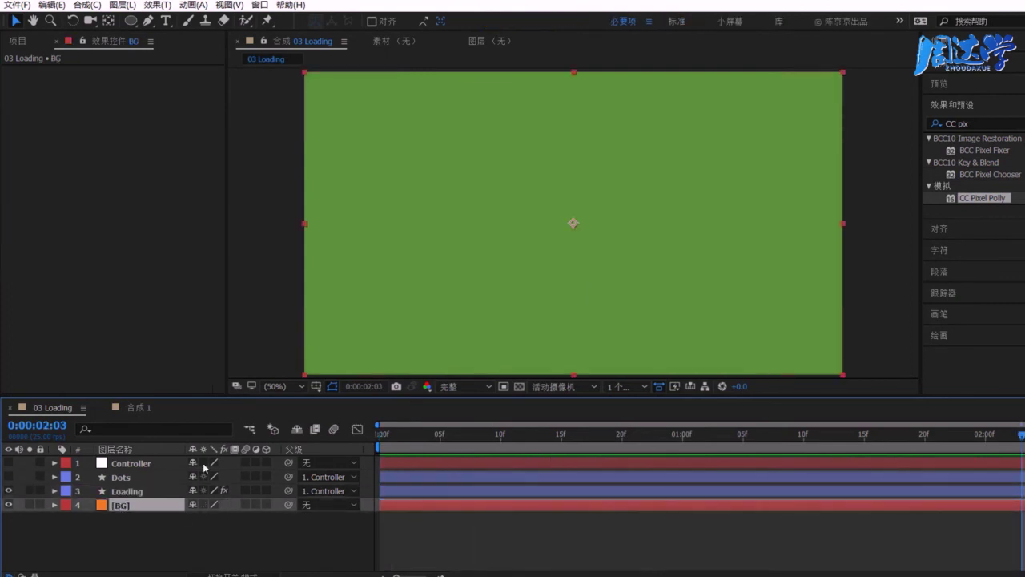
click(391, 434)
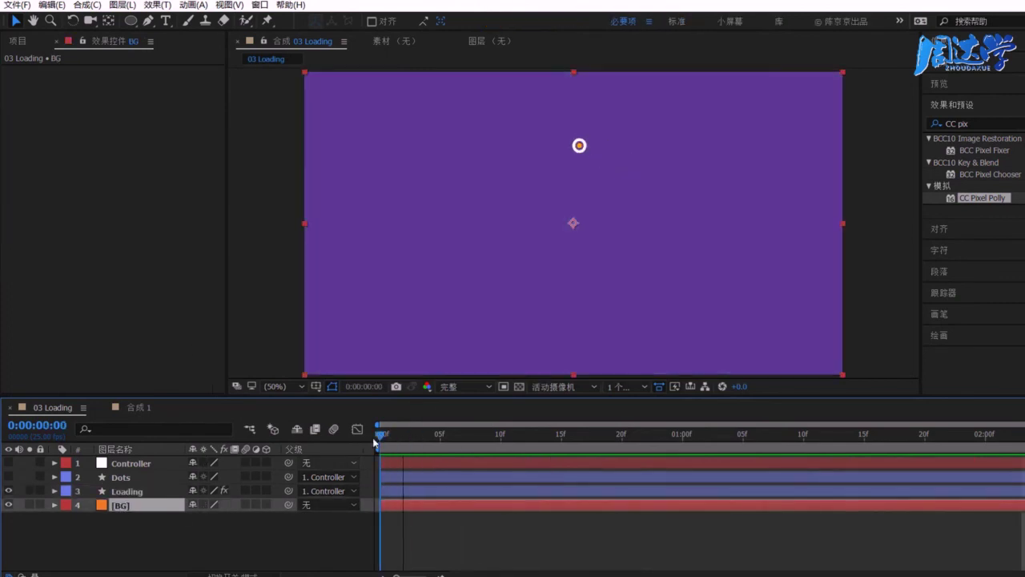
click(115, 462)
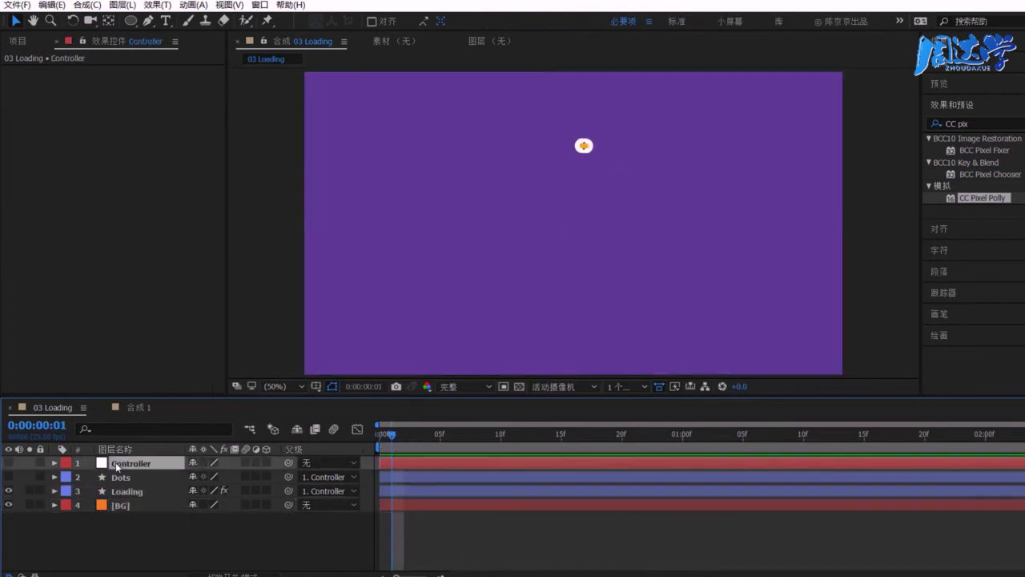
click(119, 510)
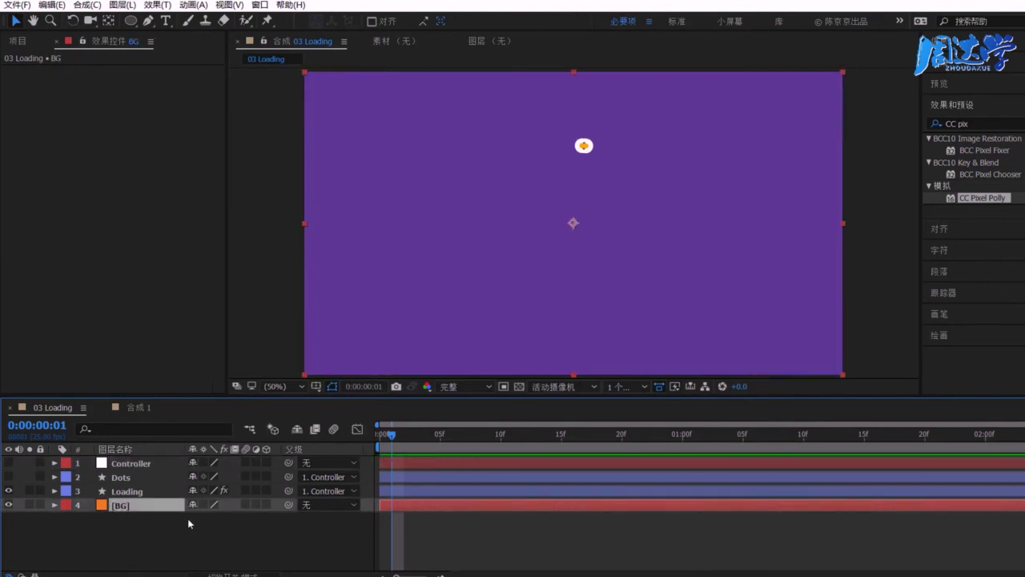
key(u)
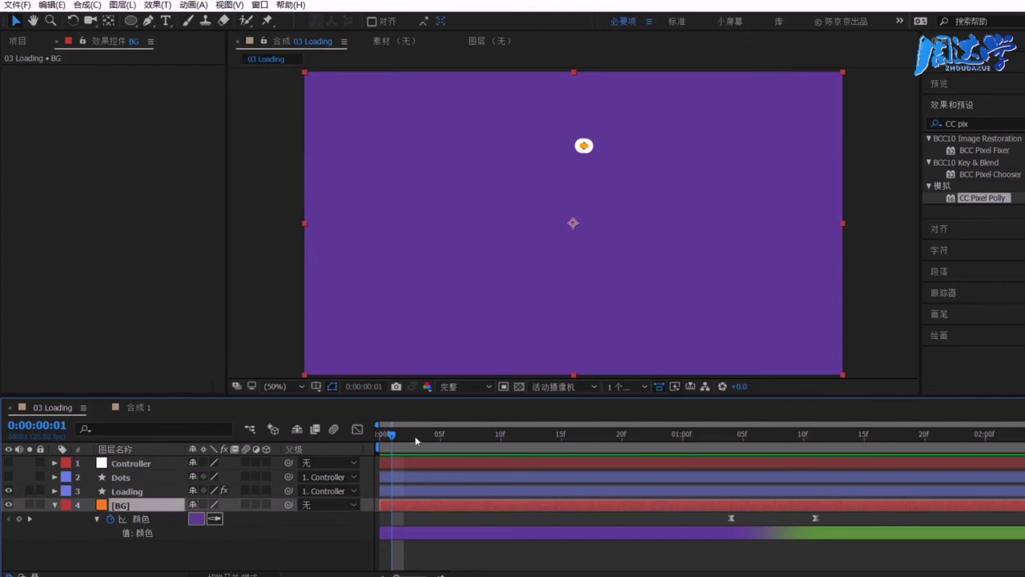
key(Home)
click(141, 519)
click(109, 45)
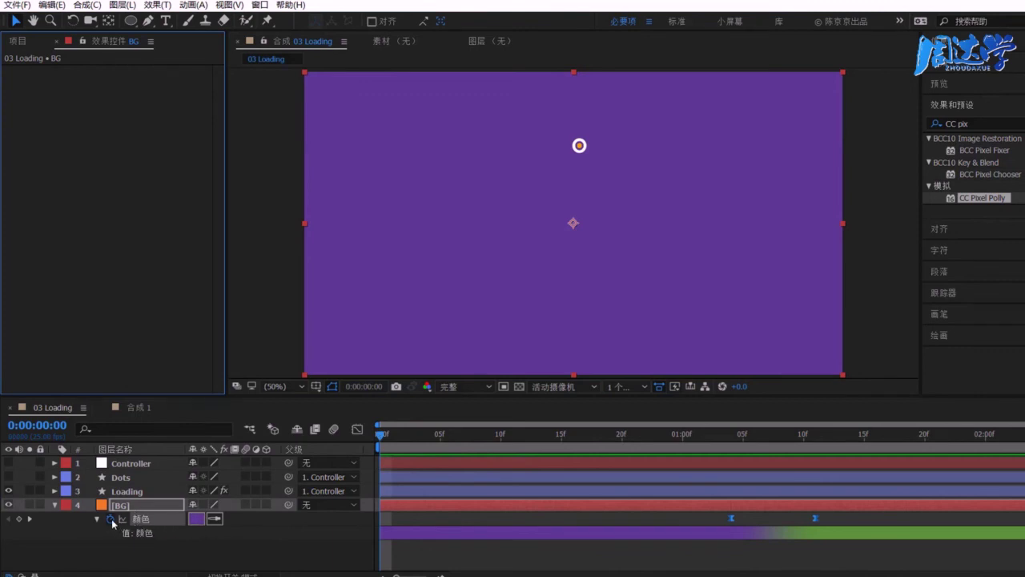
drag(411, 441, 815, 469)
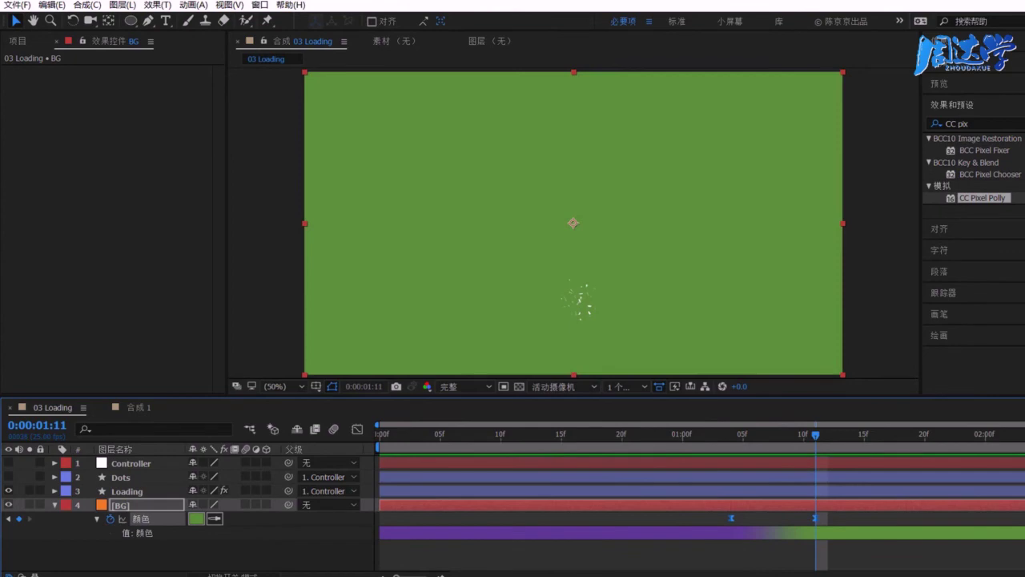